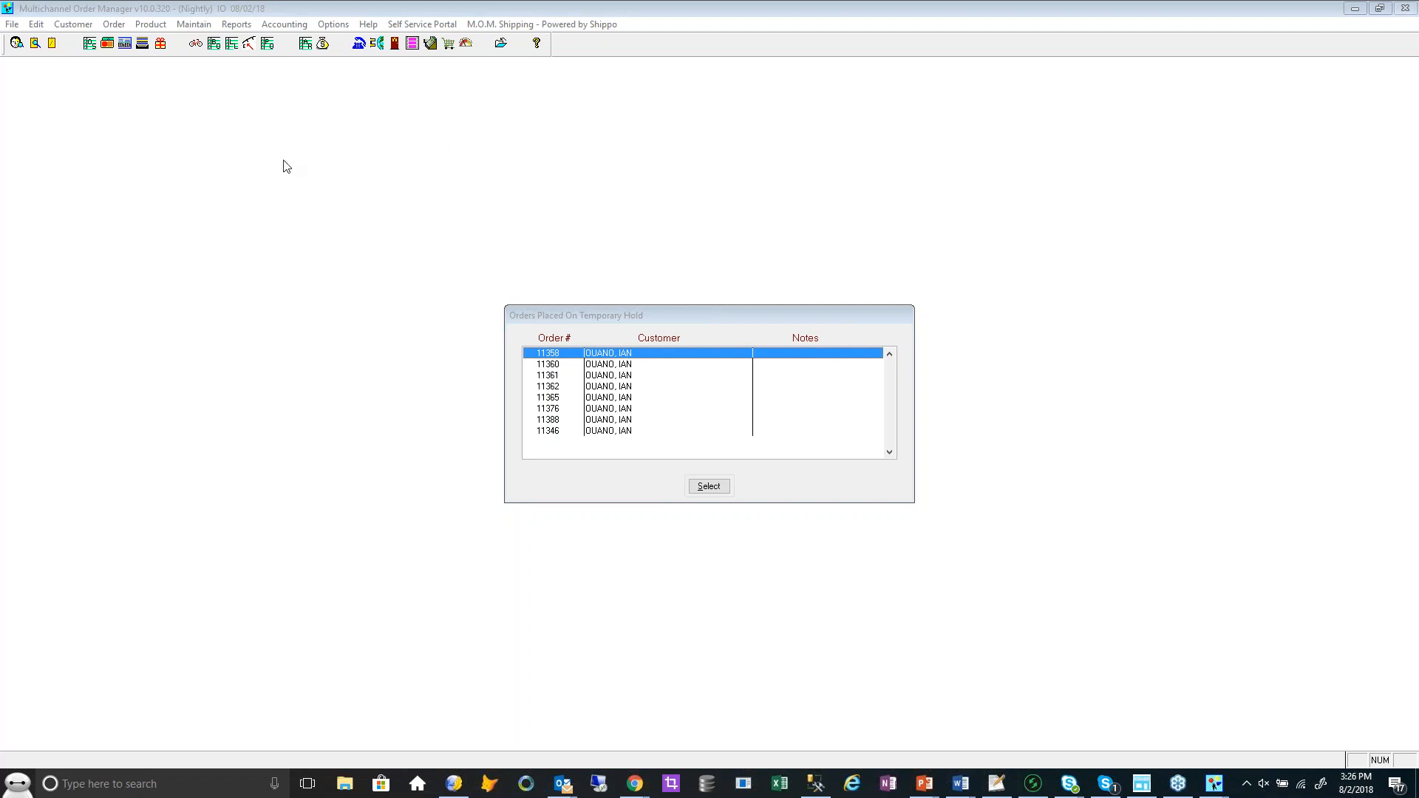
Open the Shipping Service configuration, acknowledge the test API key warning, and display the shipping method mapping
click(194, 25)
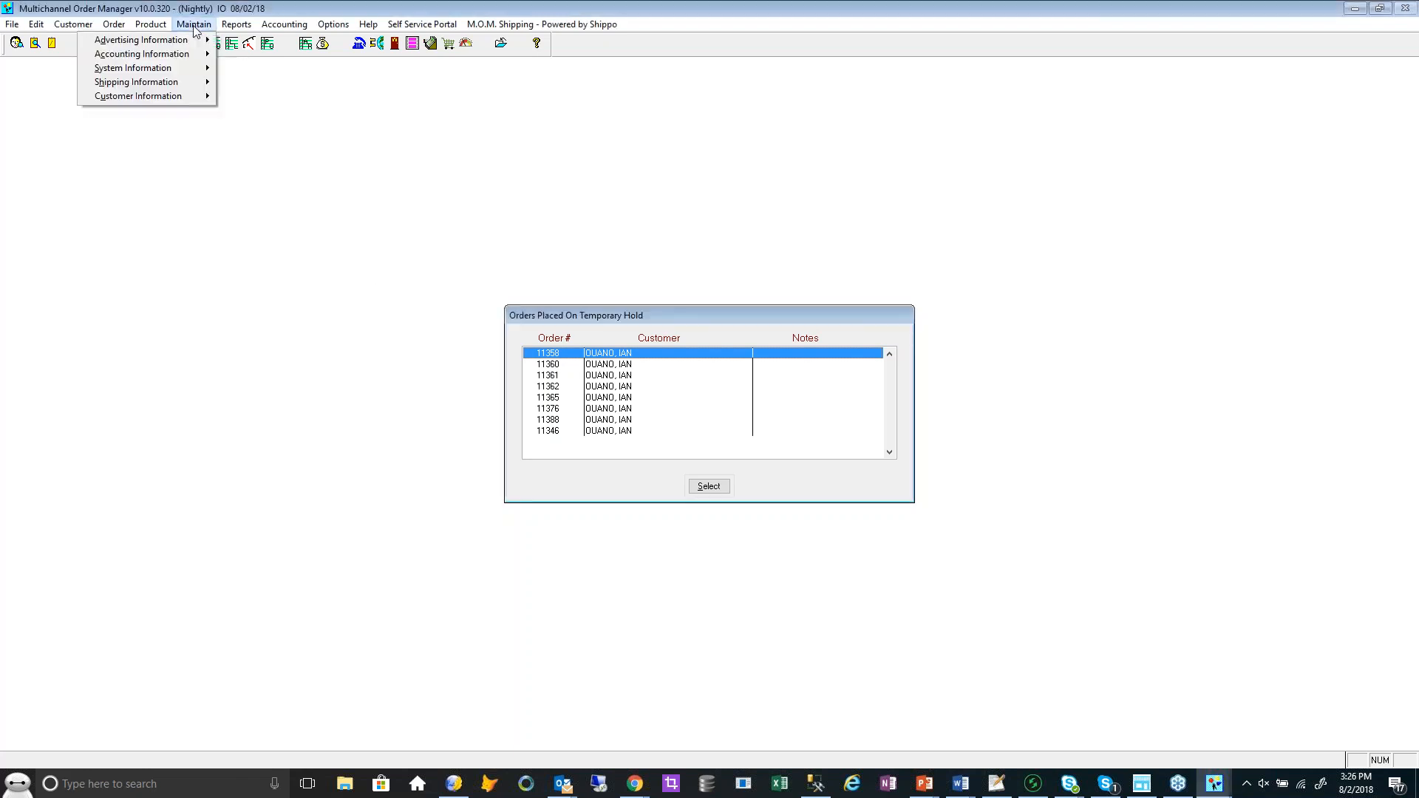
mouse_move(186, 83)
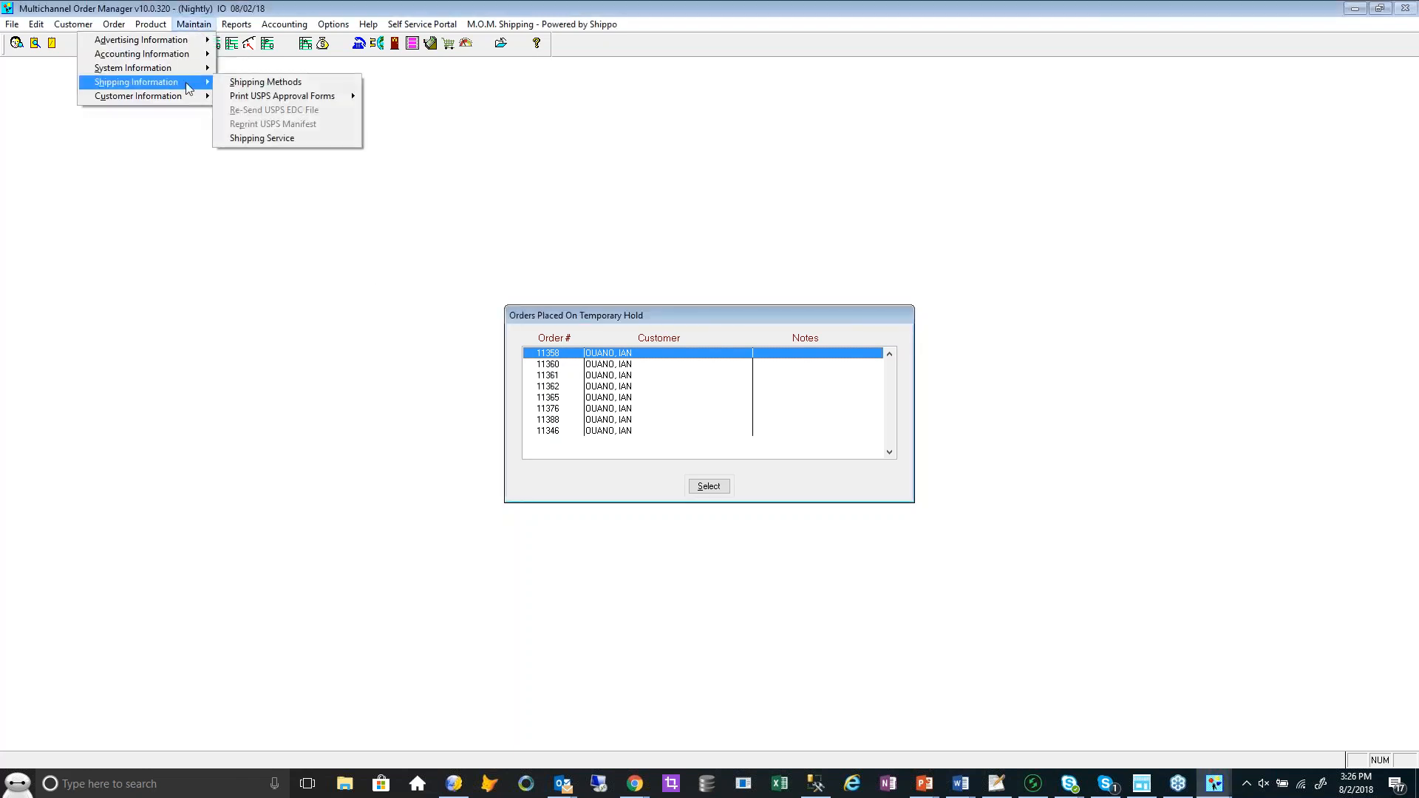
click(281, 140)
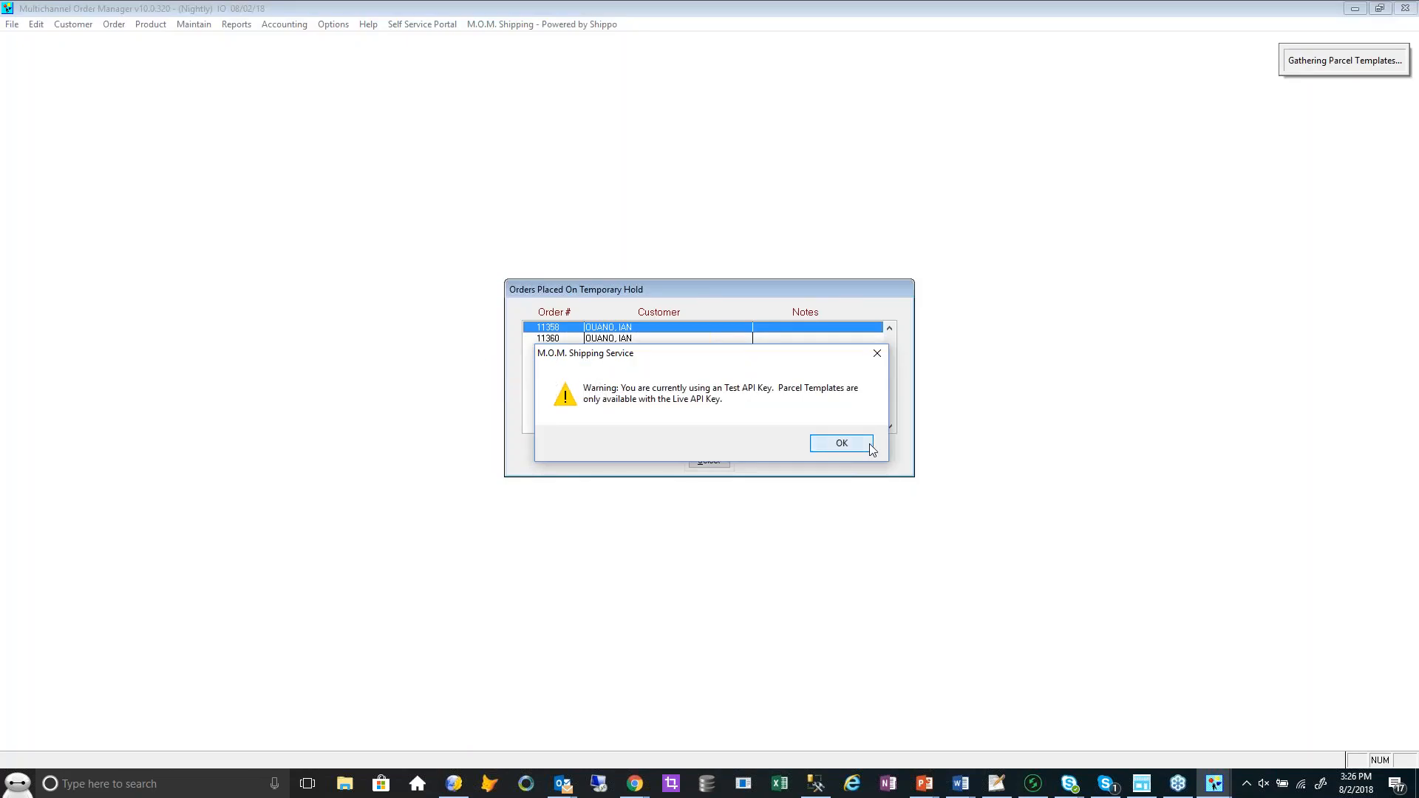
click(869, 447)
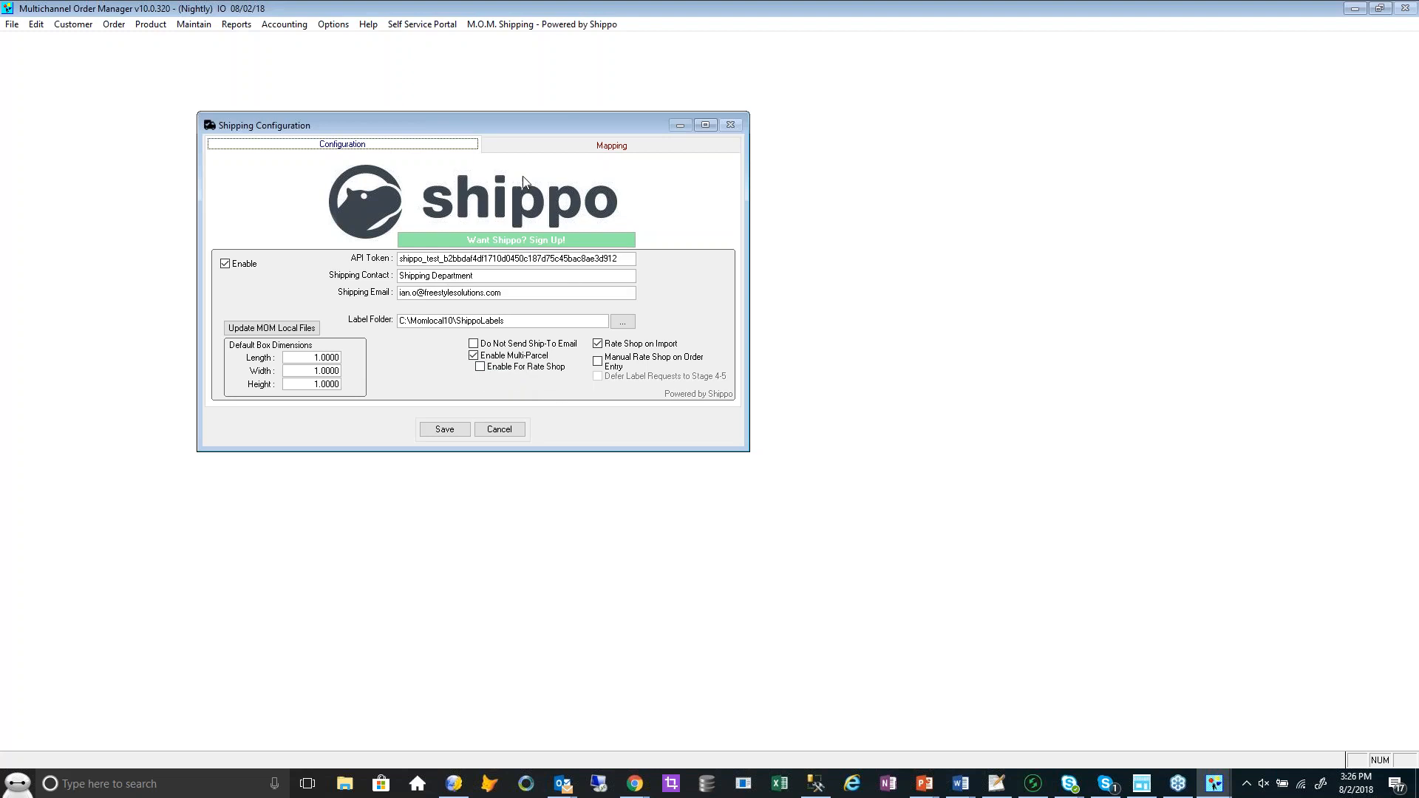
click(546, 151)
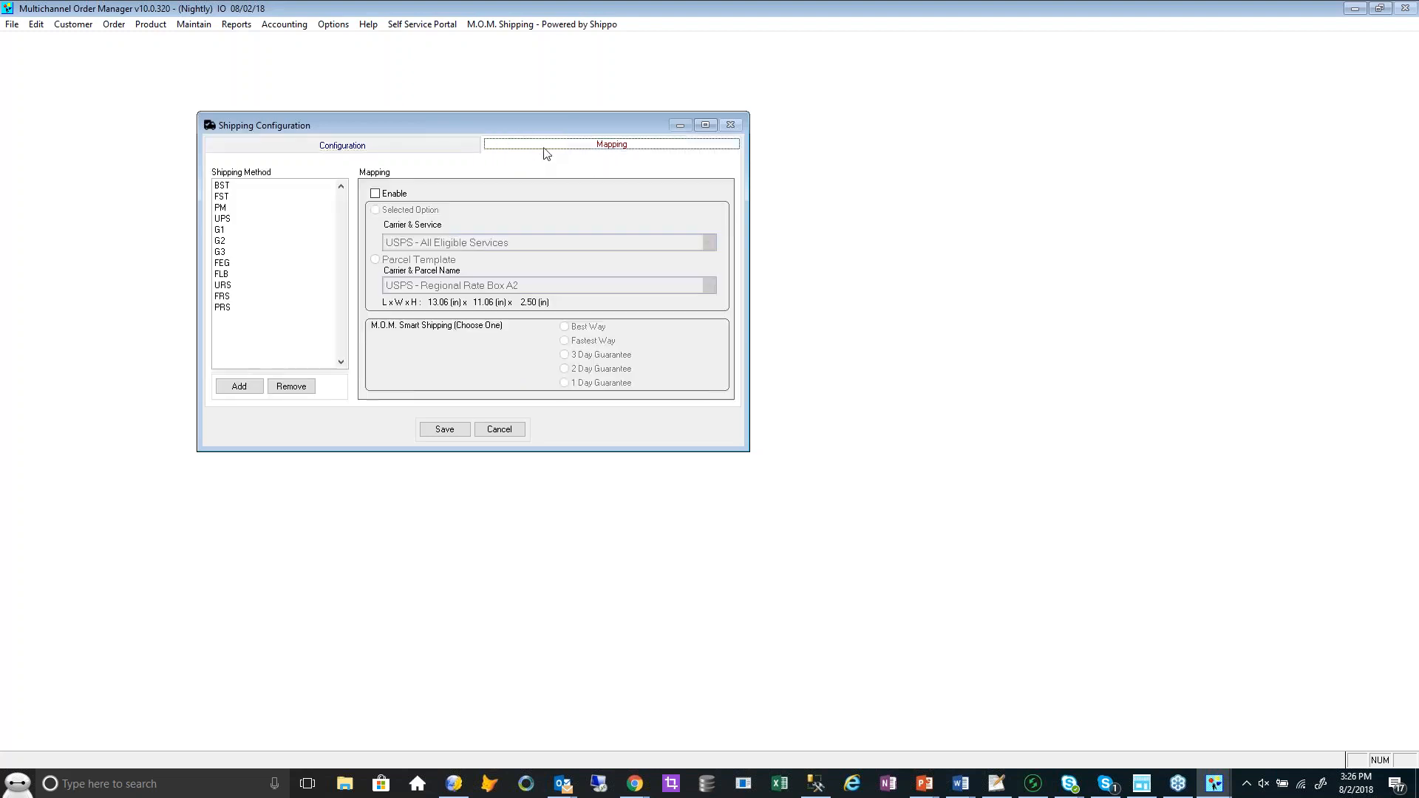
Map the BST shipping method to Best Way smart shipping and compare it with the FST mapping
click(268, 190)
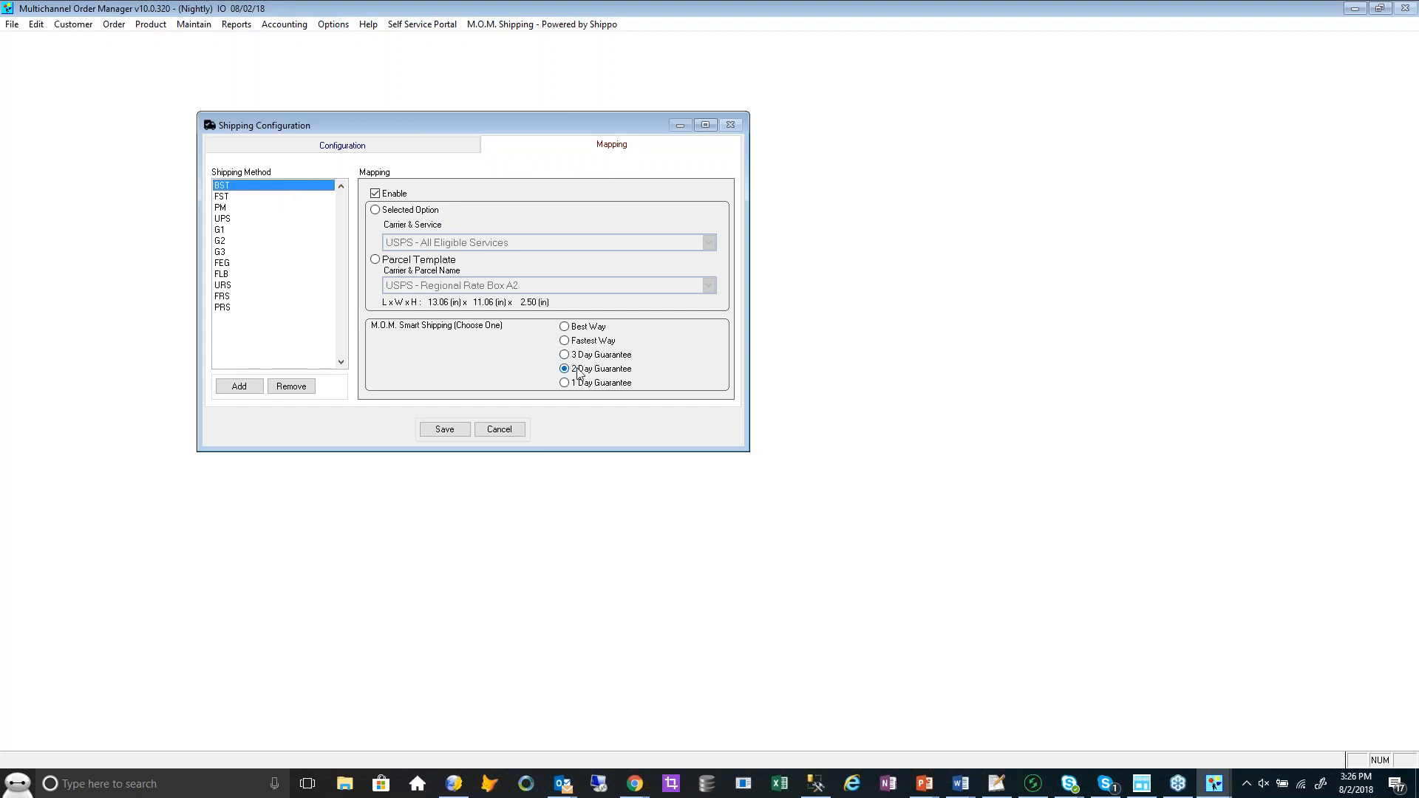
click(571, 328)
click(251, 197)
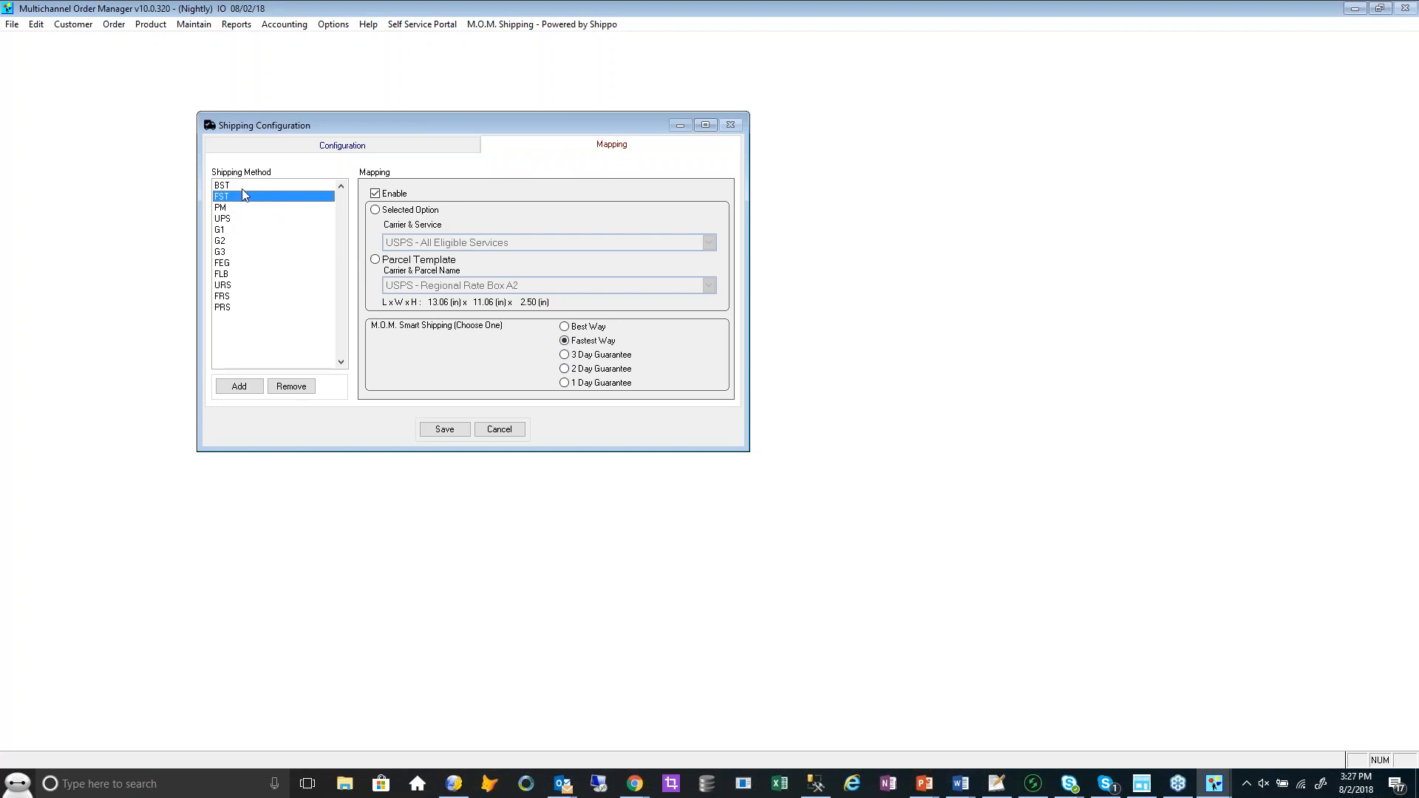
click(243, 187)
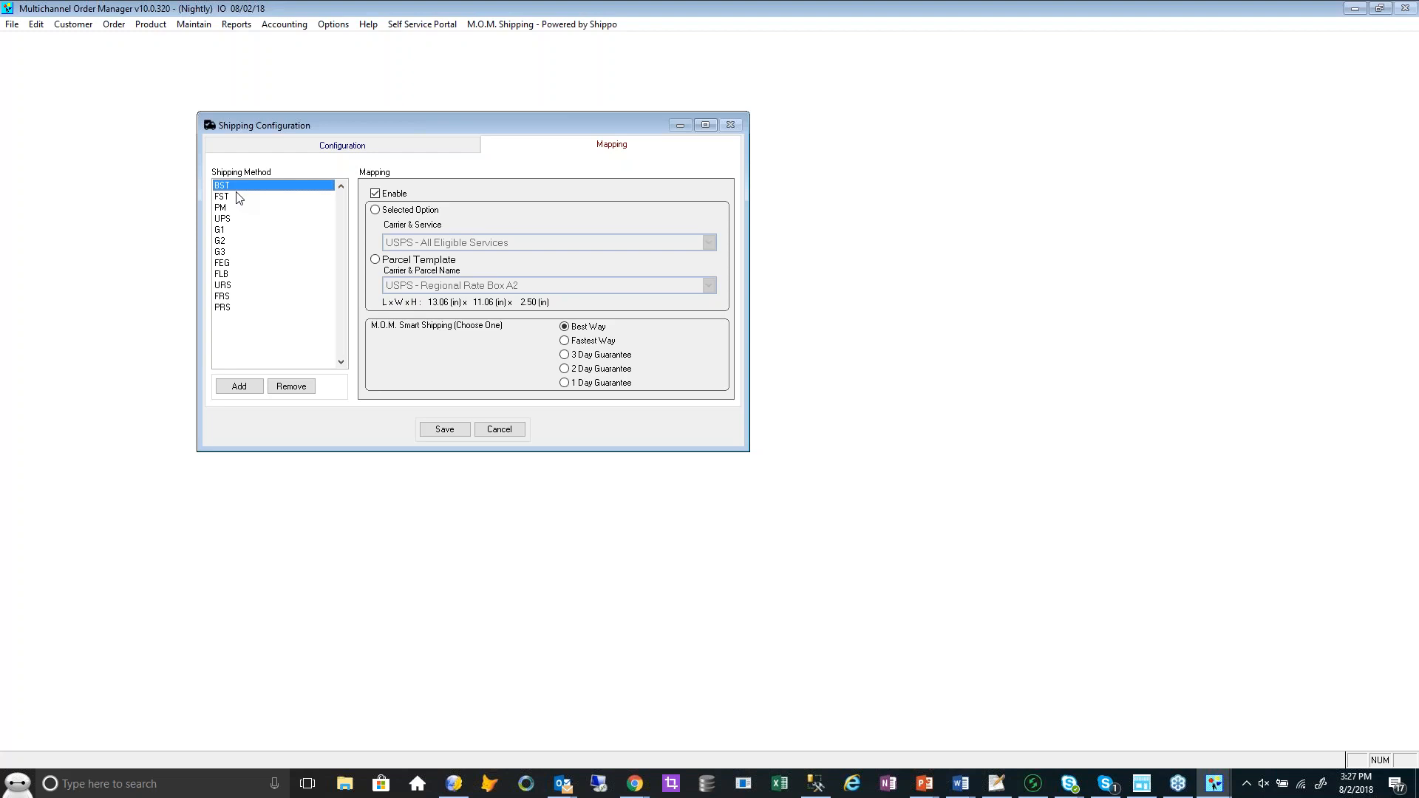
Map shipping method G3 to 3 Day Guarantee and G1 to 1 Day Guarantee, checking the G2 mapping
click(227, 242)
click(229, 253)
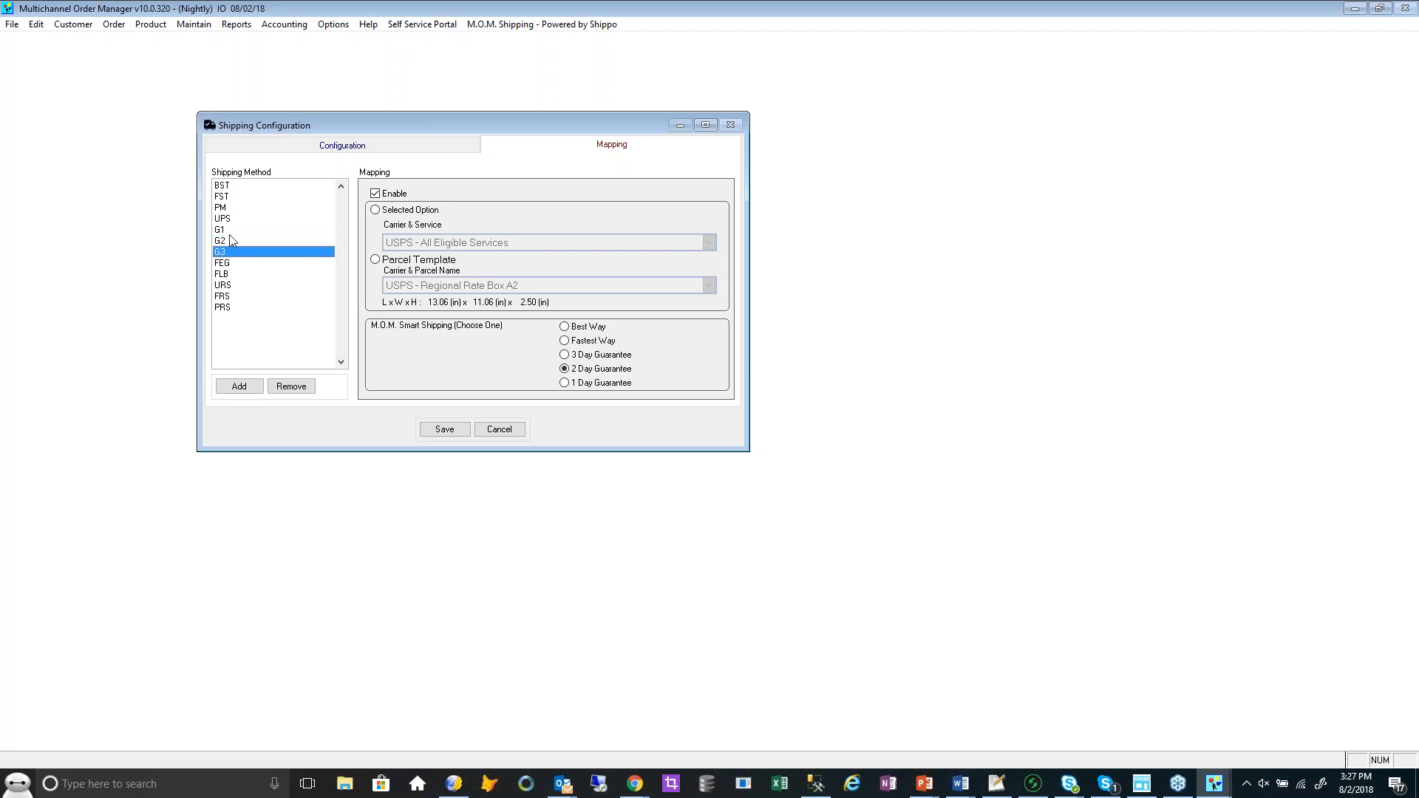
click(565, 355)
click(238, 242)
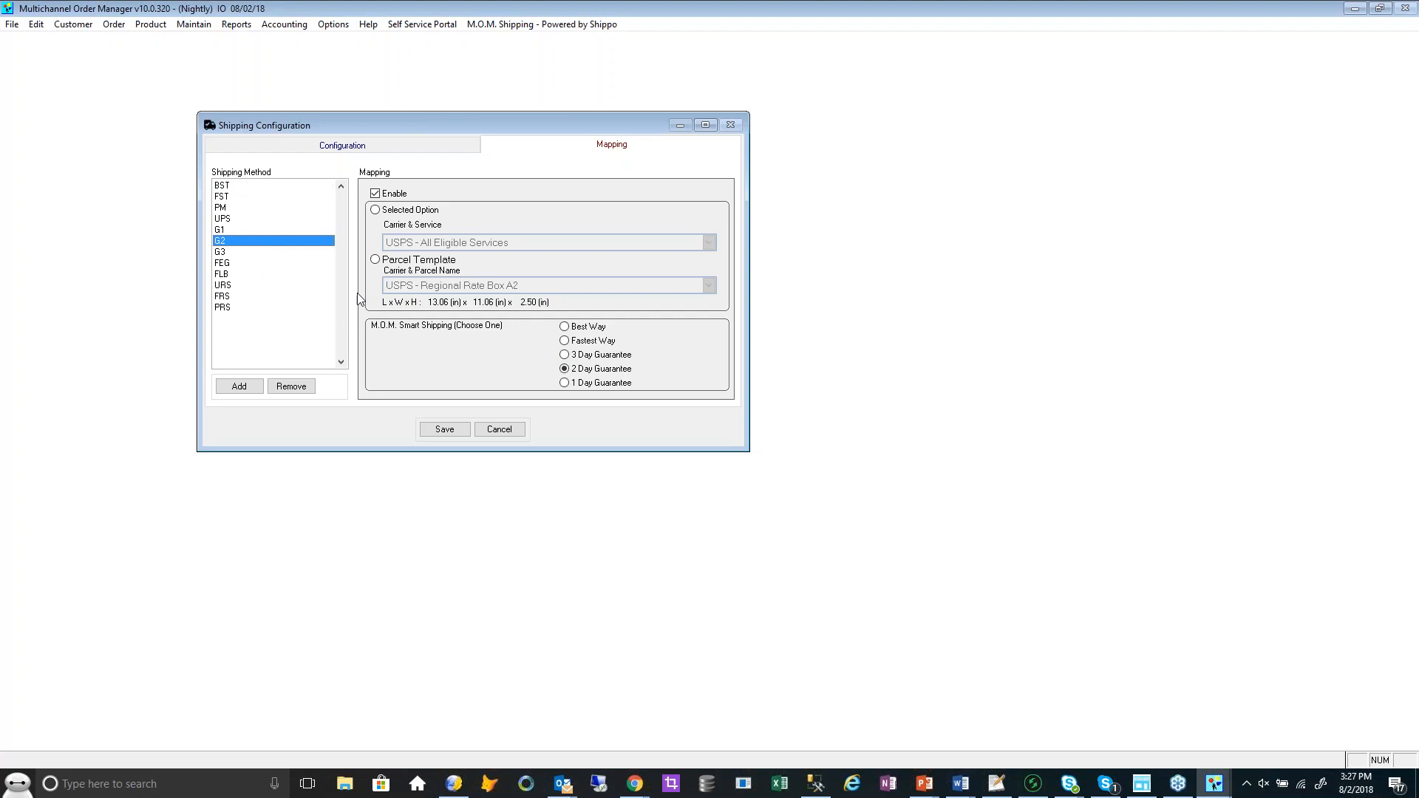
click(237, 230)
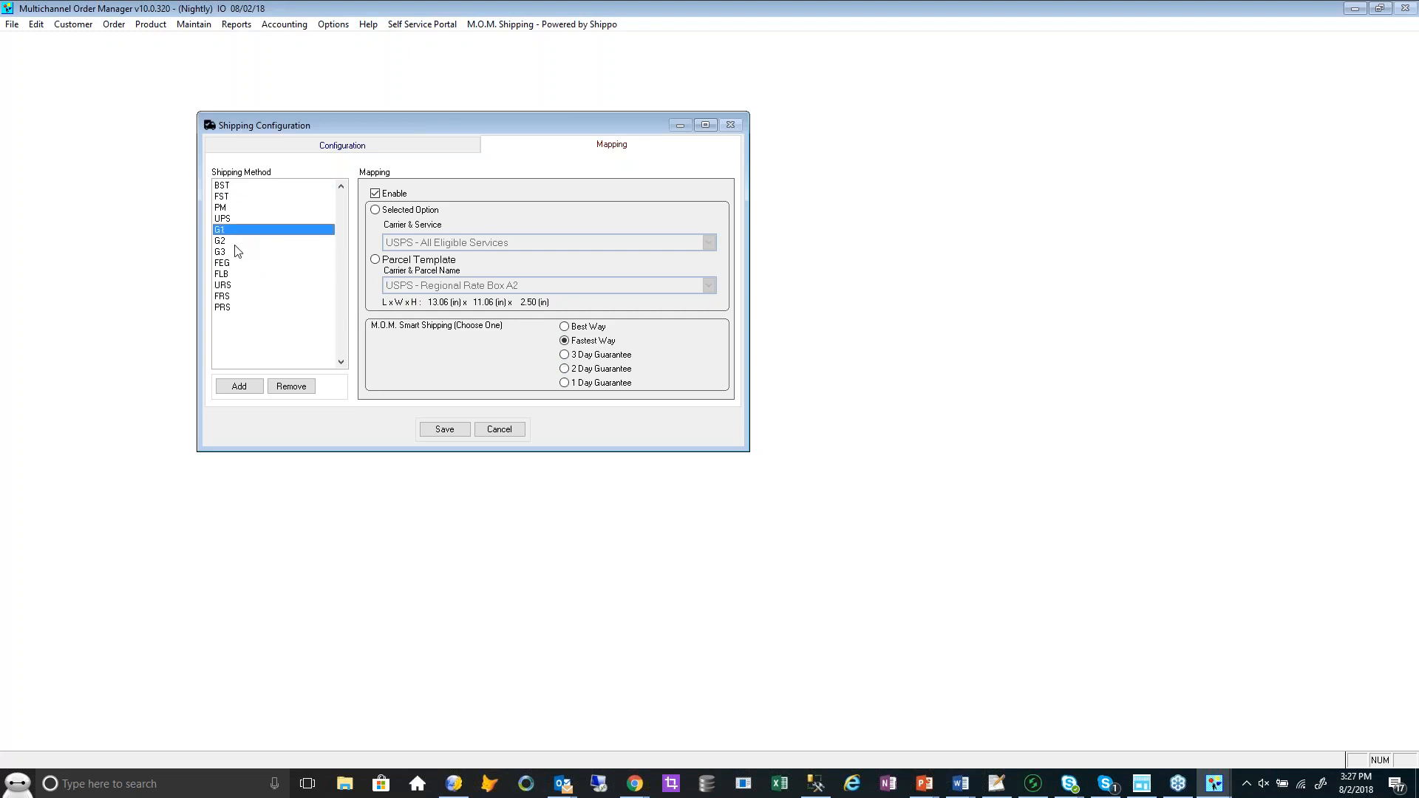
click(565, 383)
click(231, 243)
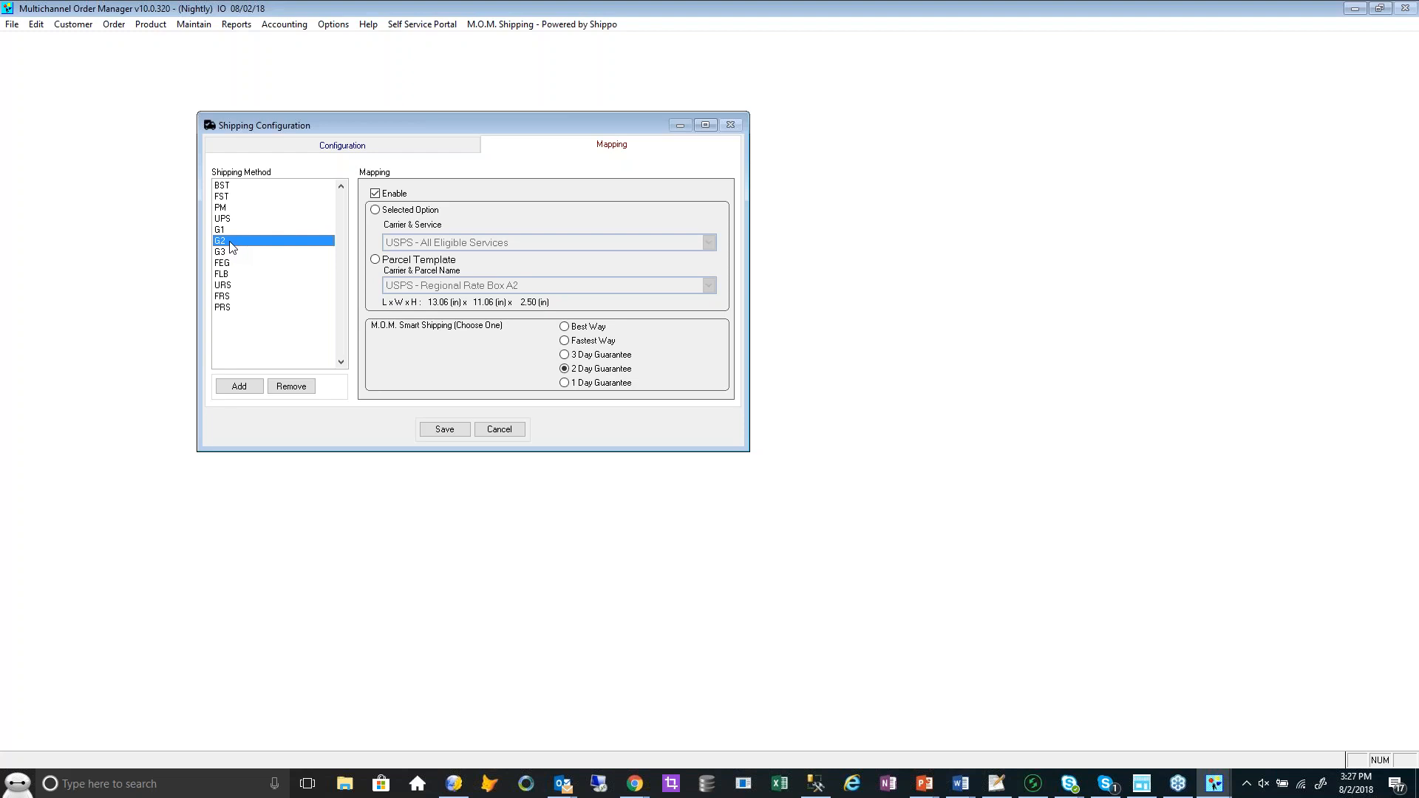
Look through the carrier parcel templates available for the FLB shipping method
click(225, 275)
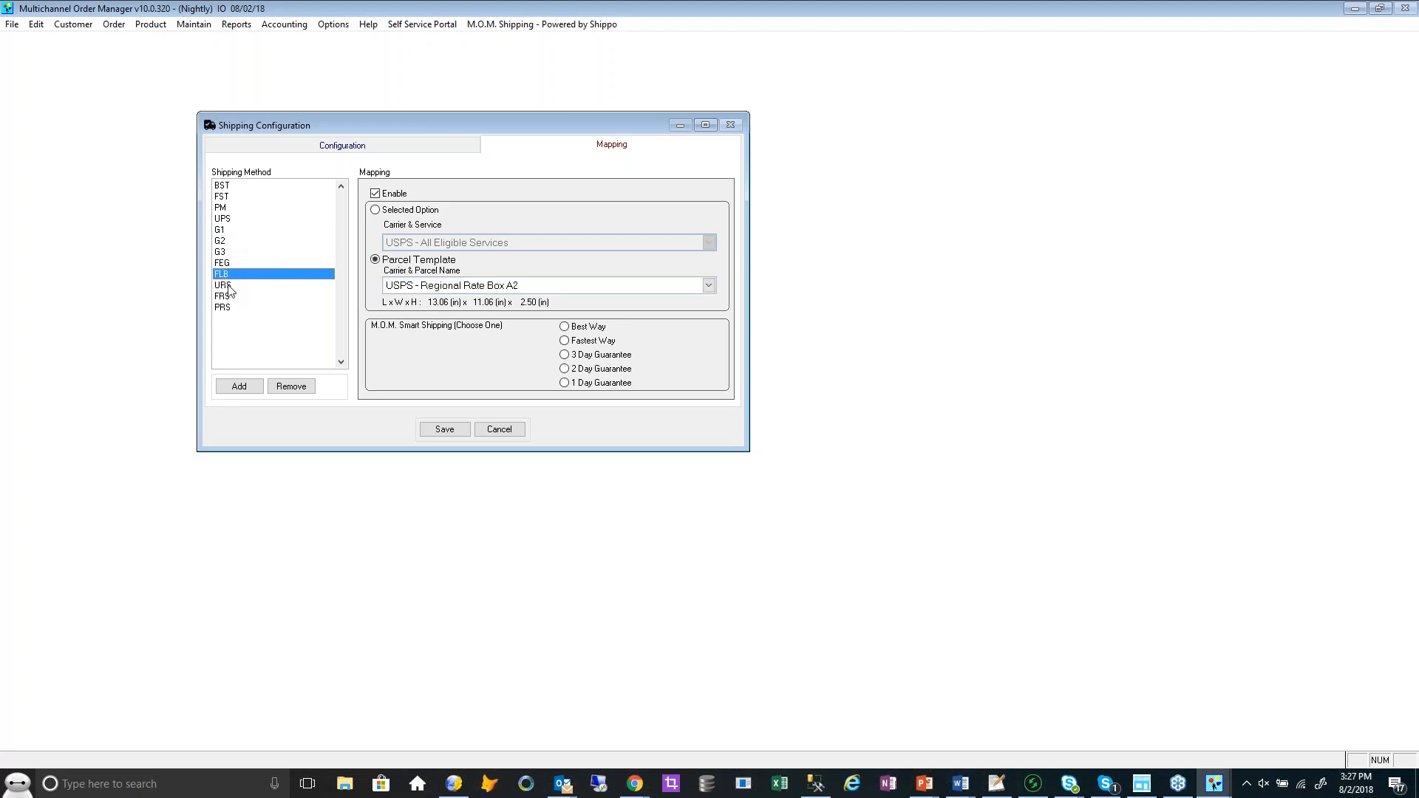
click(708, 288)
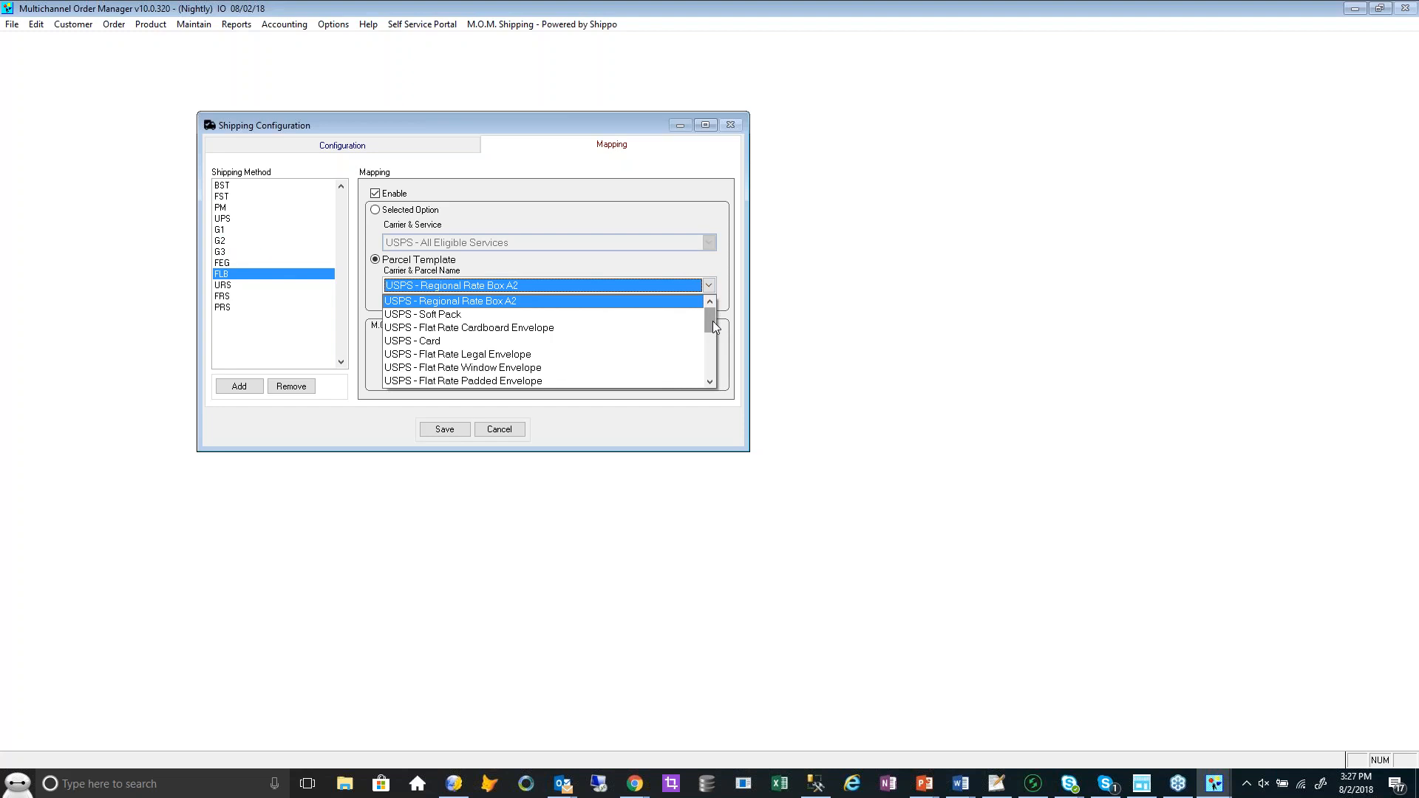
scroll(711, 338, down, 2)
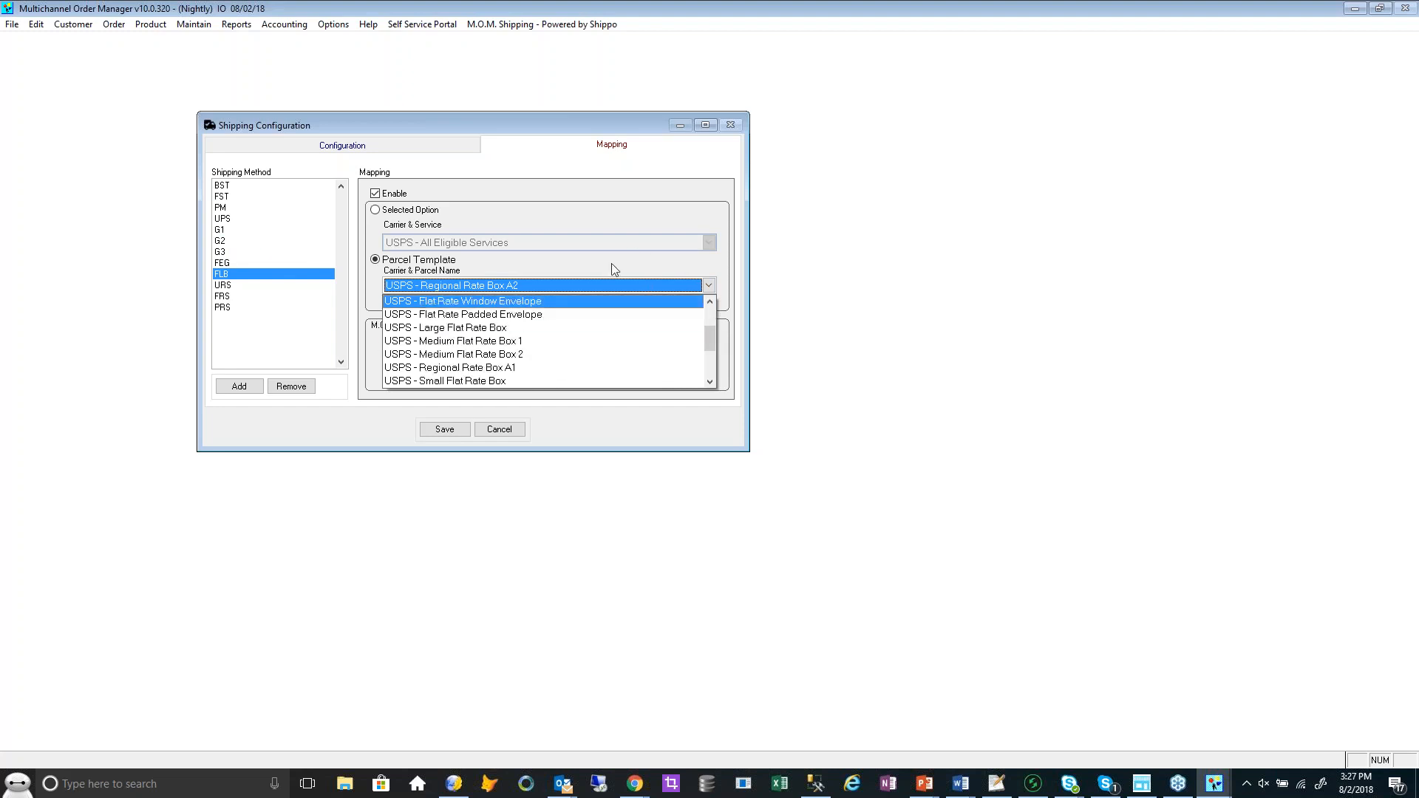
click(611, 262)
Check the carrier services available for the URS and FRS shipping methods and save the shipping configuration
click(225, 286)
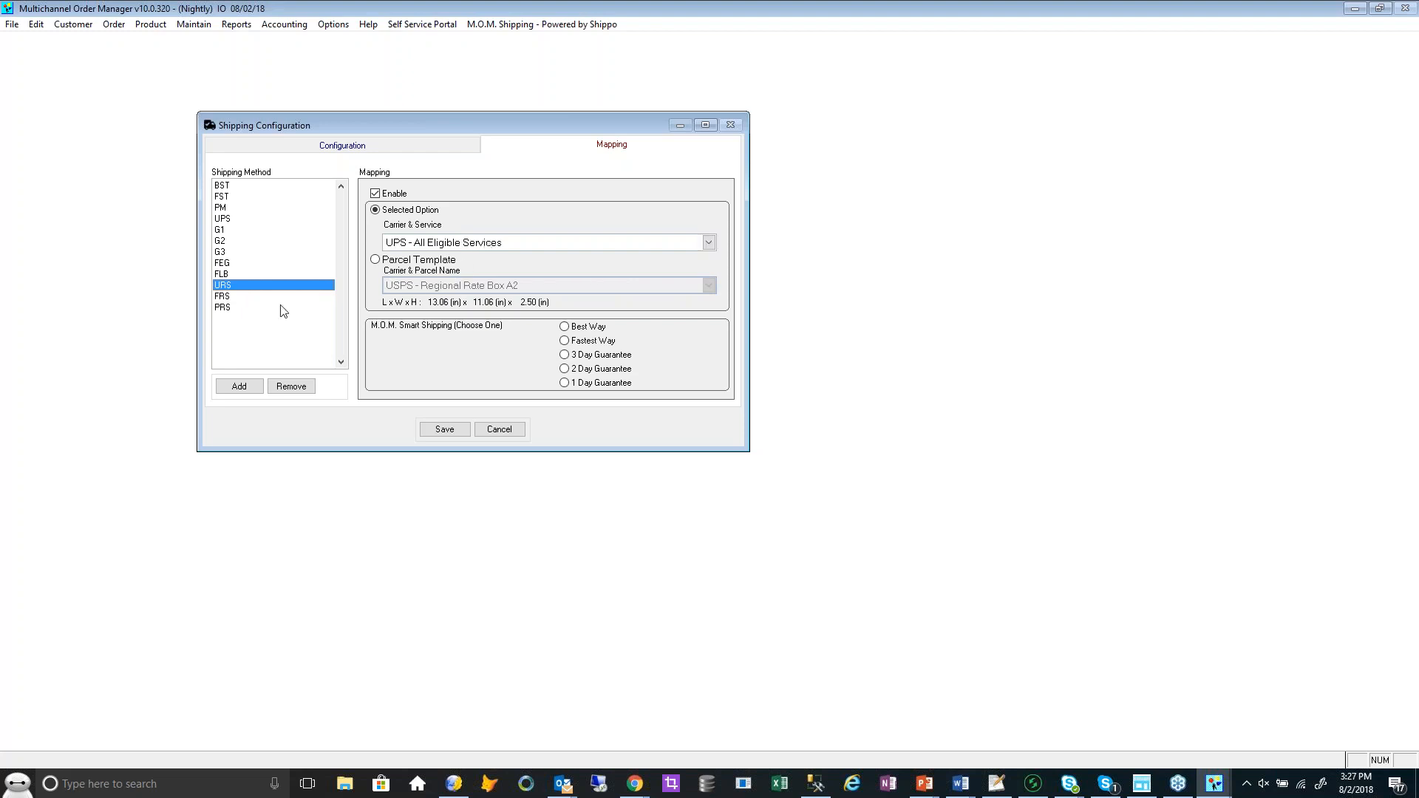
click(237, 299)
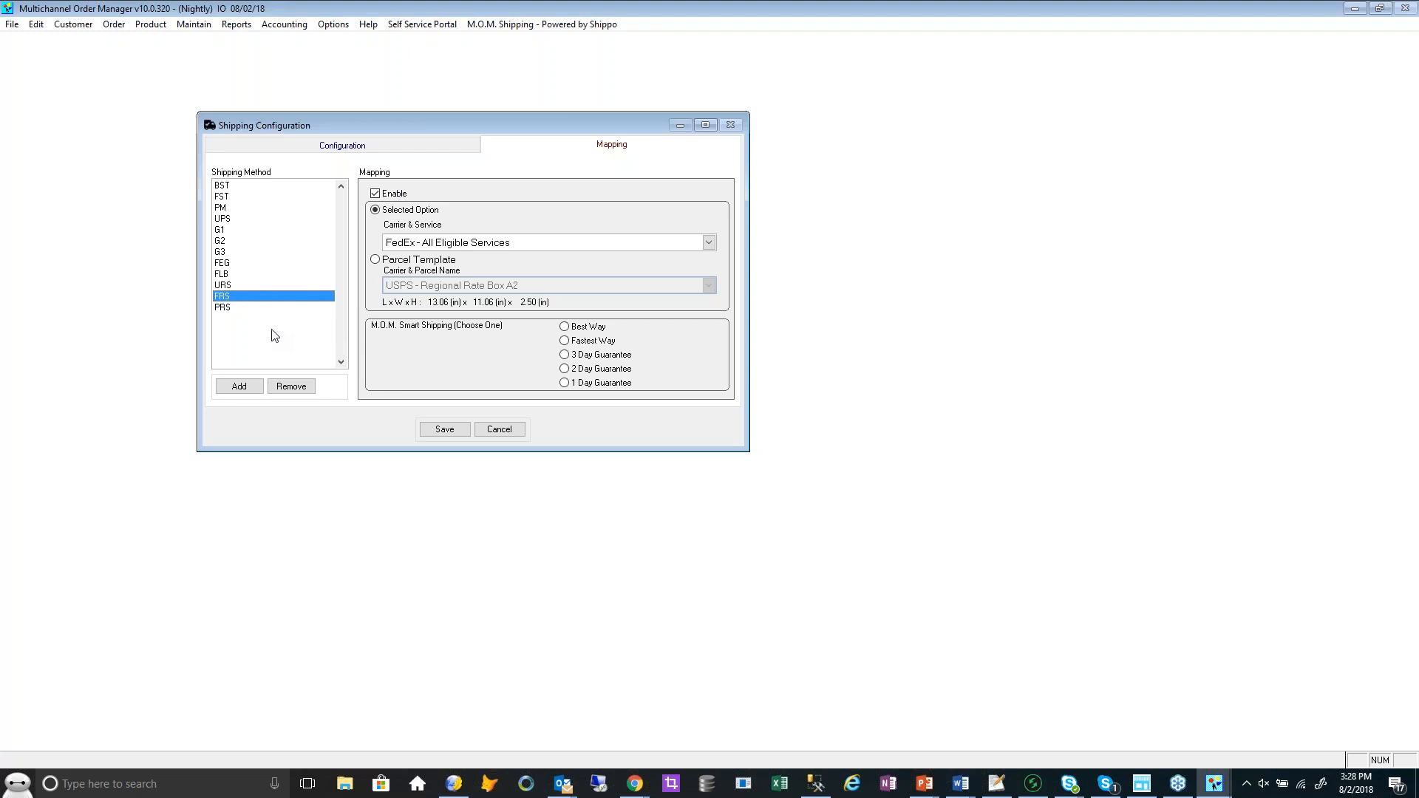
click(632, 245)
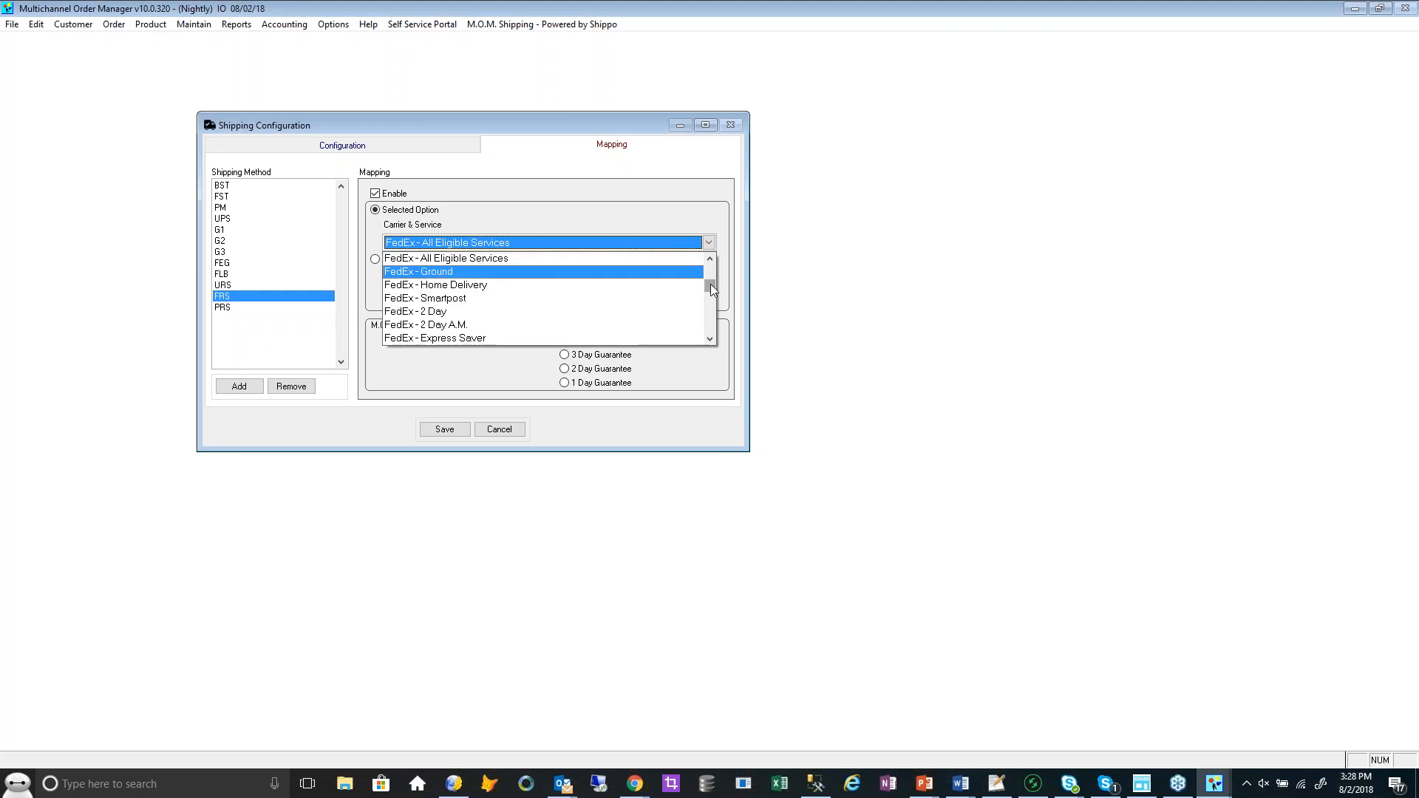
drag(706, 348, 706, 348)
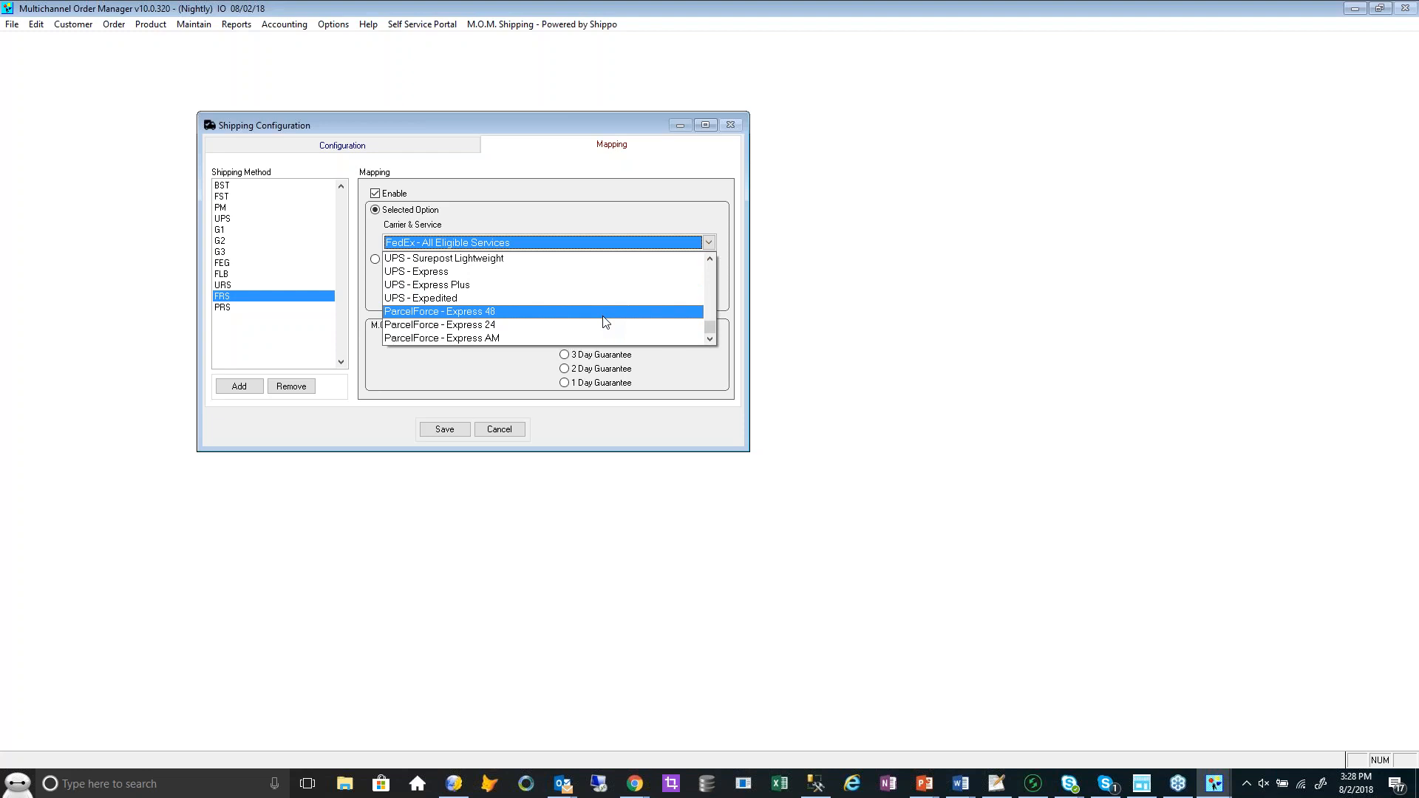
click(576, 198)
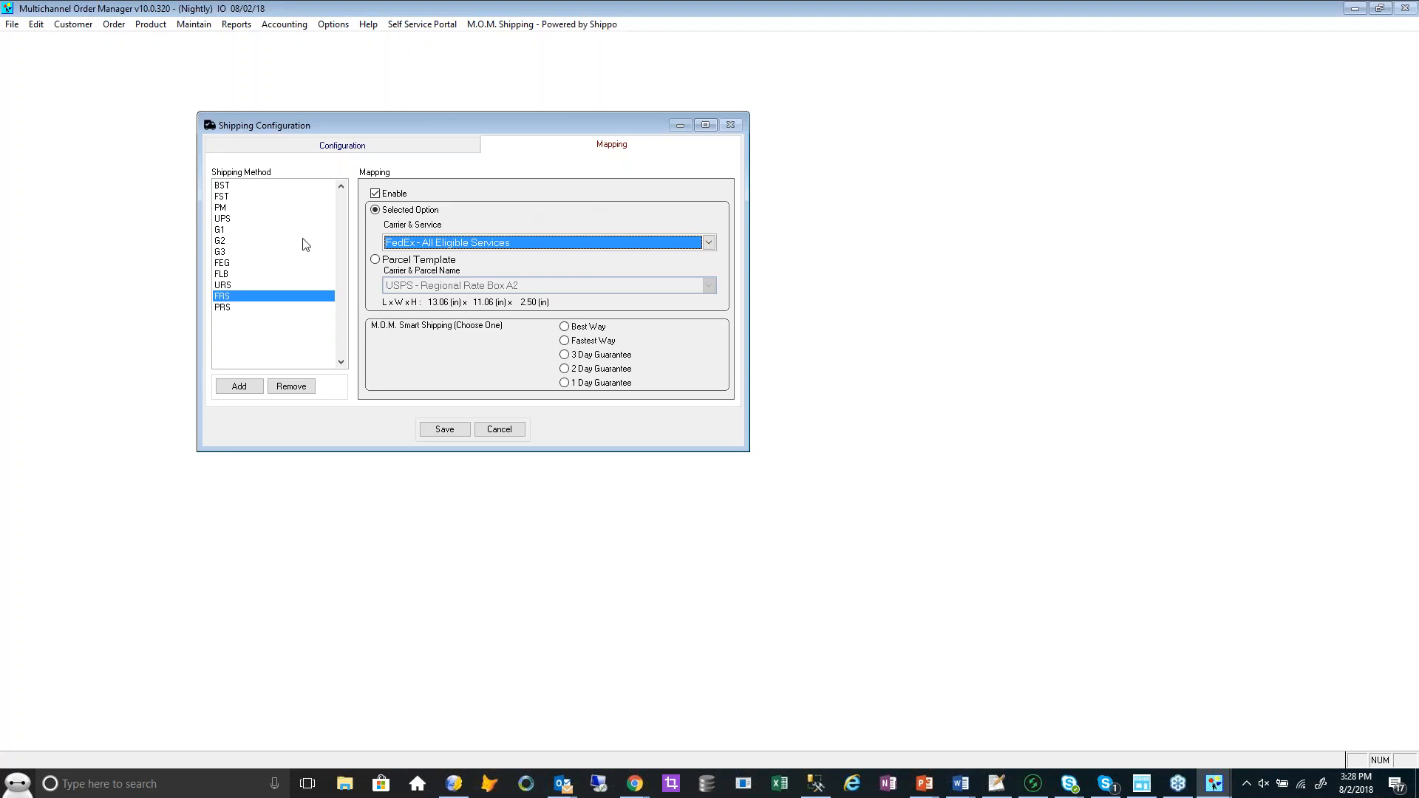
click(446, 432)
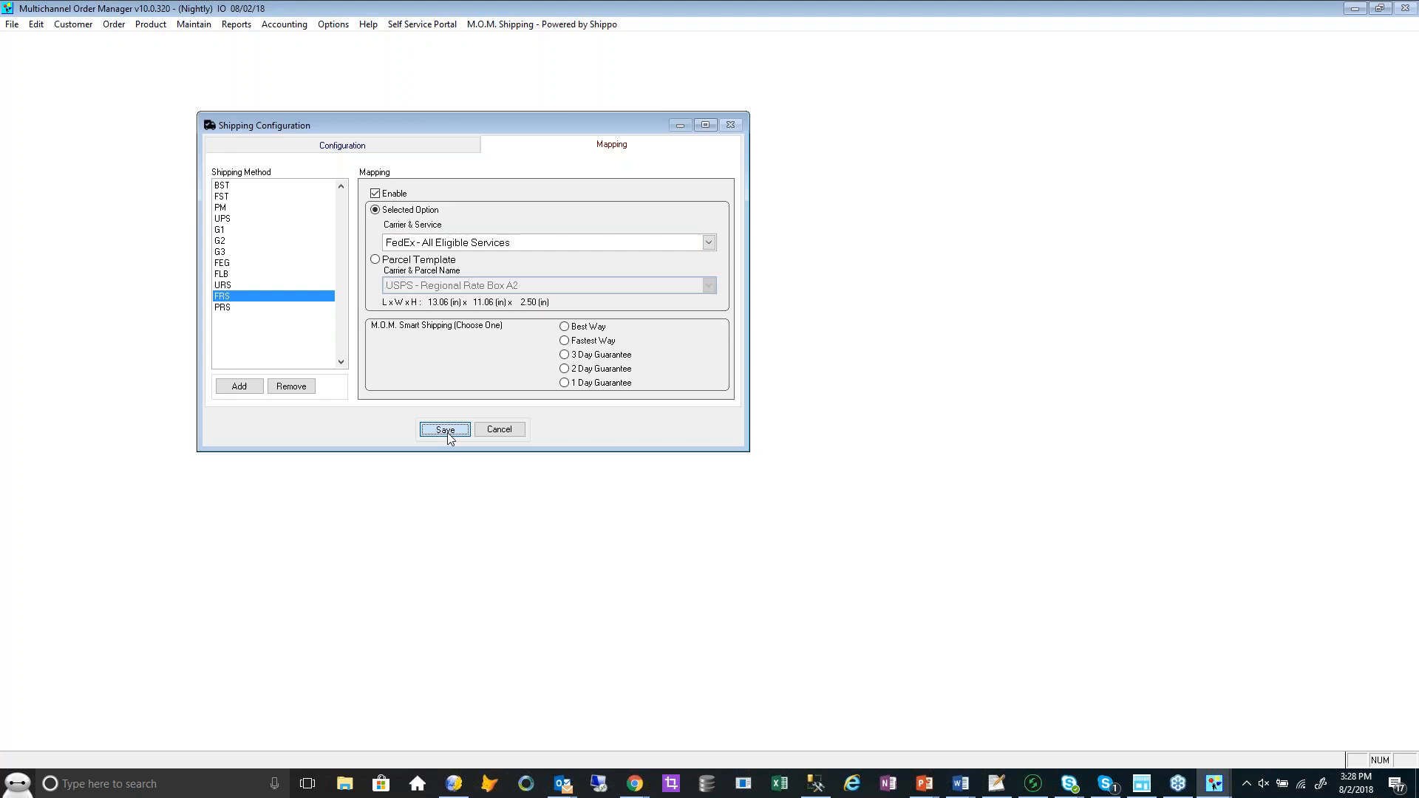
click(448, 435)
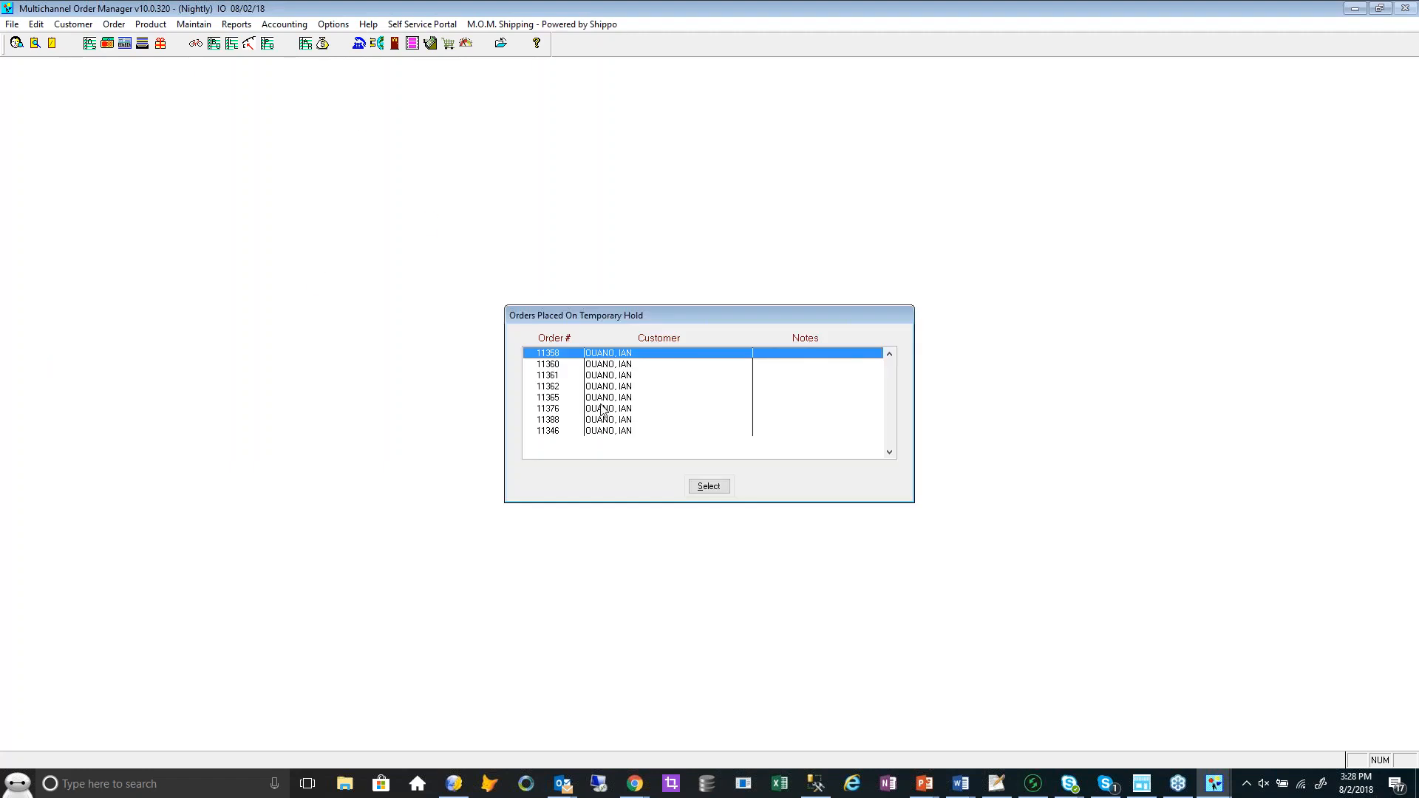
Open the last order in the temporary hold list and display its packaging information
click(602, 430)
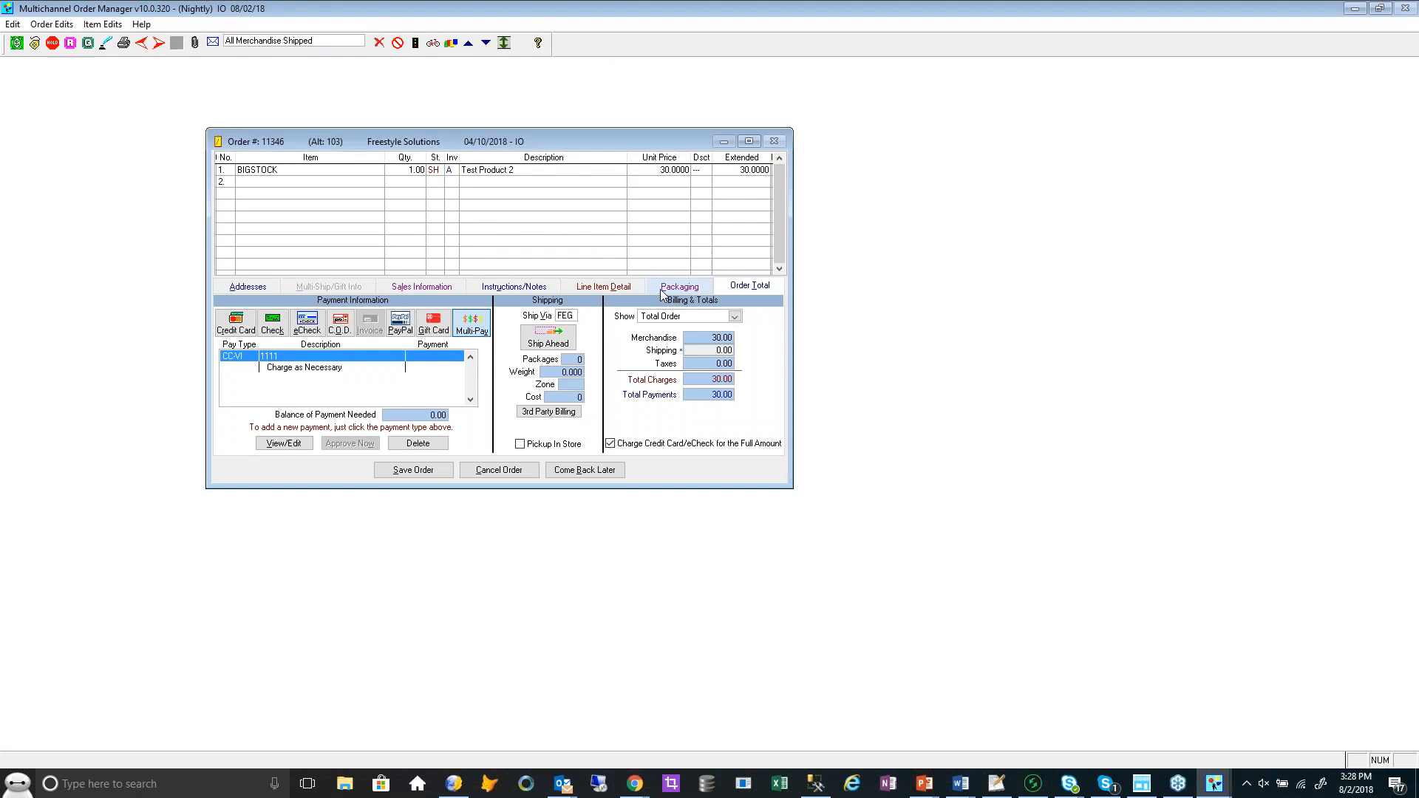
click(662, 294)
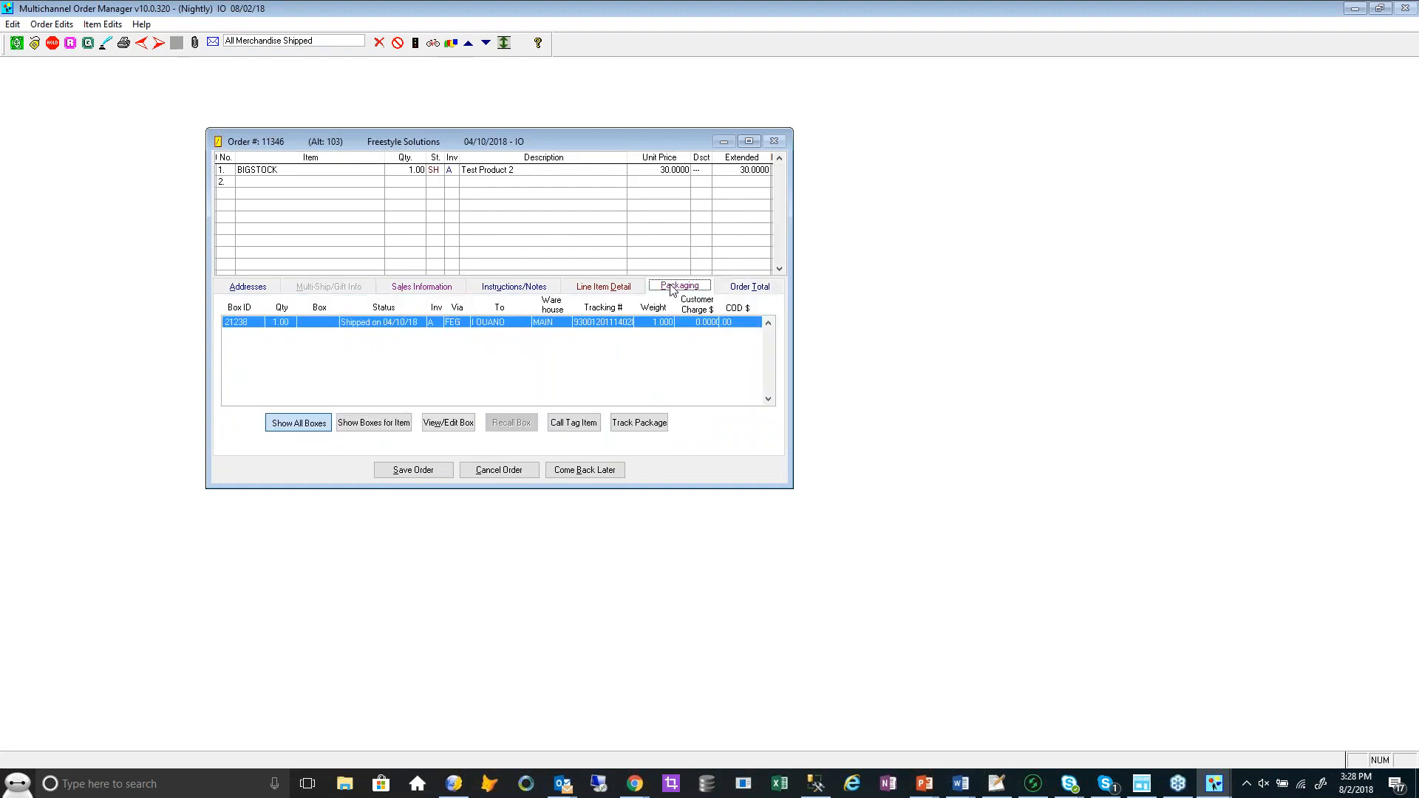
Add a call tag item with a 1 x 1 x 1 in. box weighing 1 lb, shipped by UPS Ground, and save the order
click(581, 427)
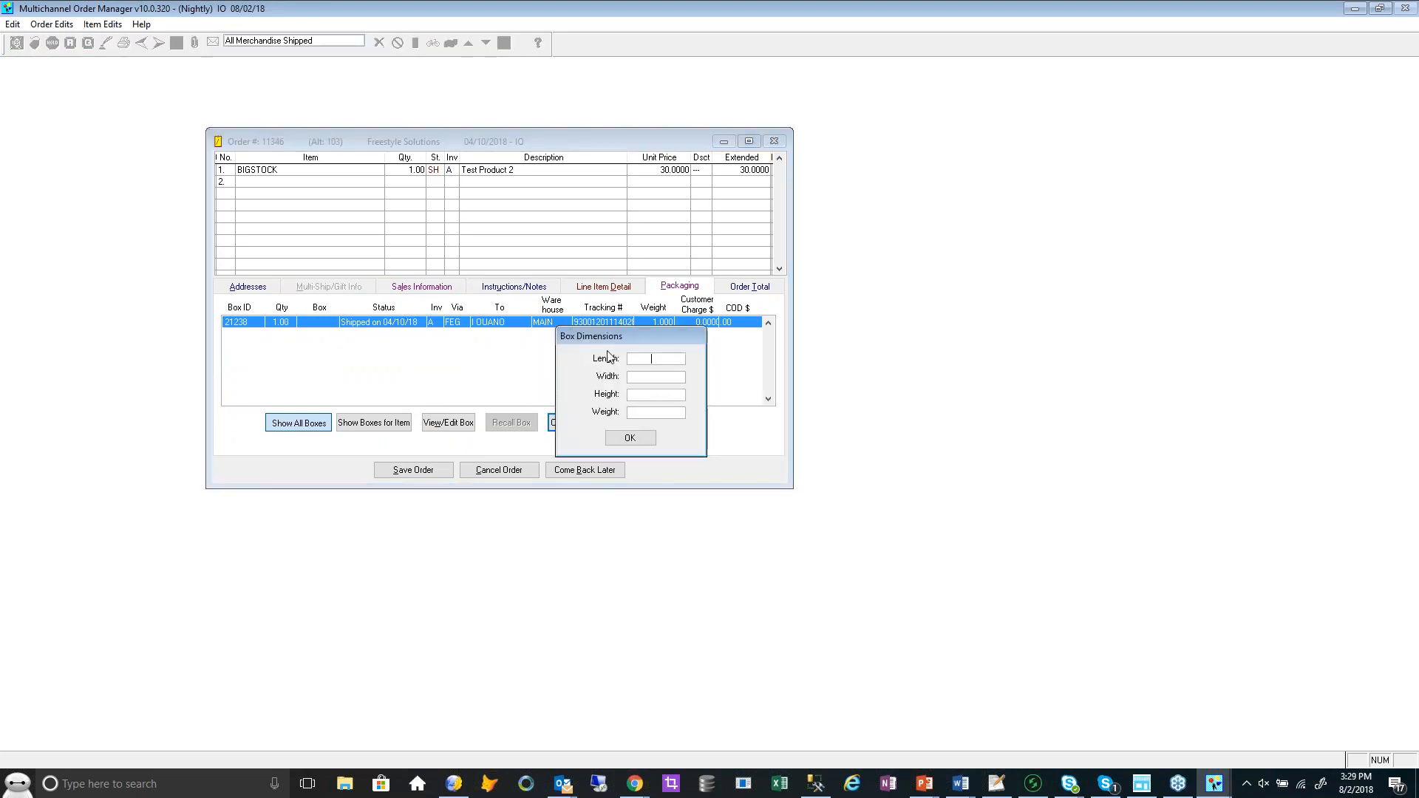
key(Tab)
text(1)
key(Tab)
text(1)
key(Tab)
click(634, 440)
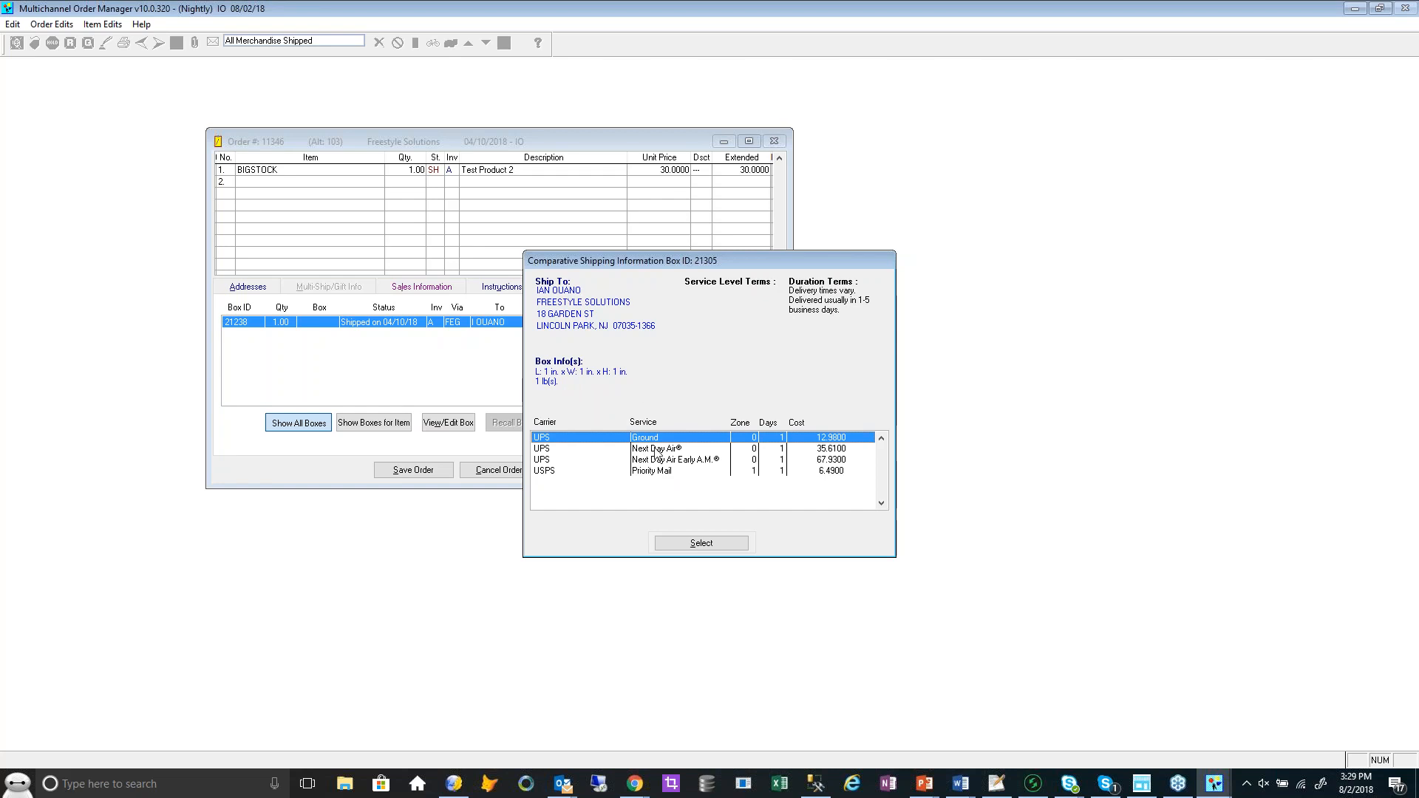
click(694, 542)
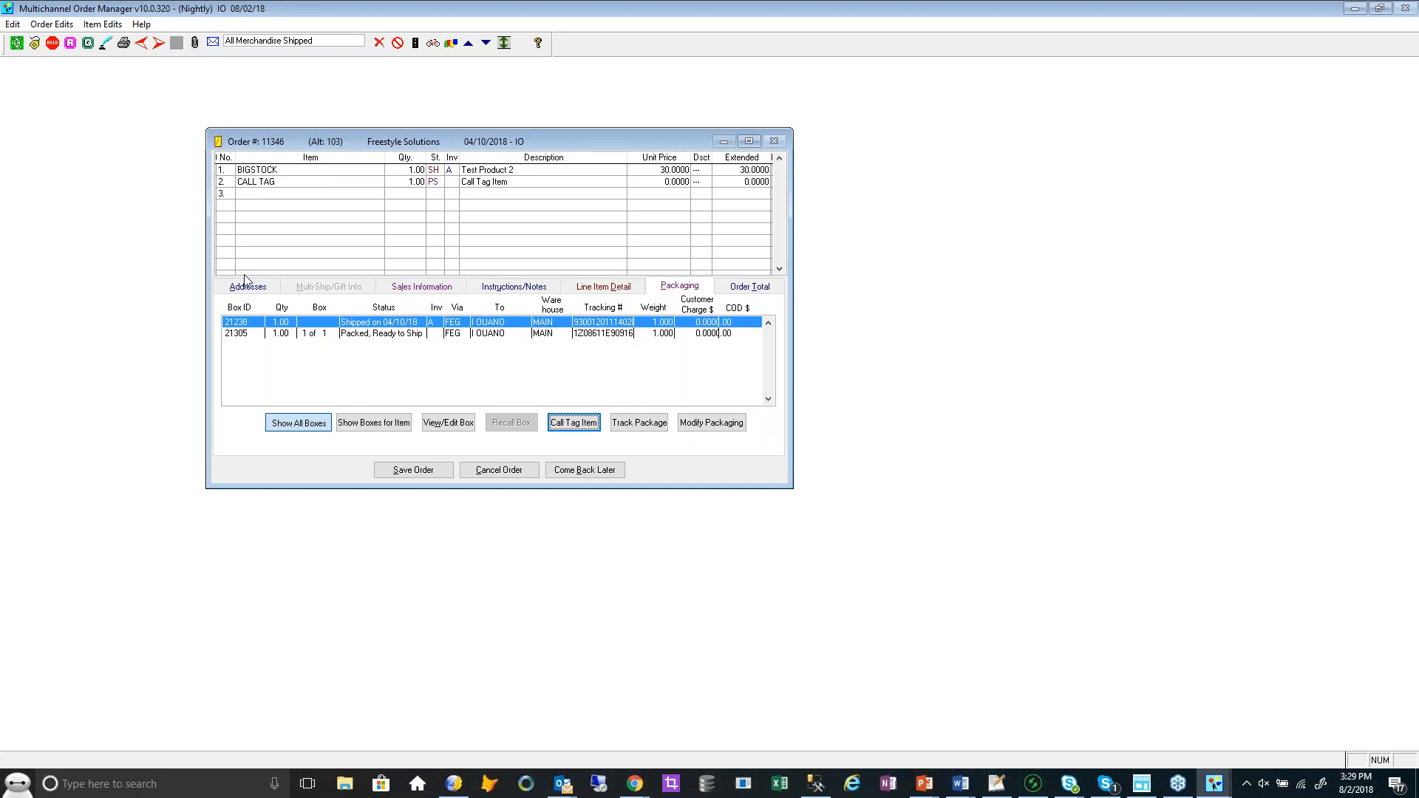
click(412, 473)
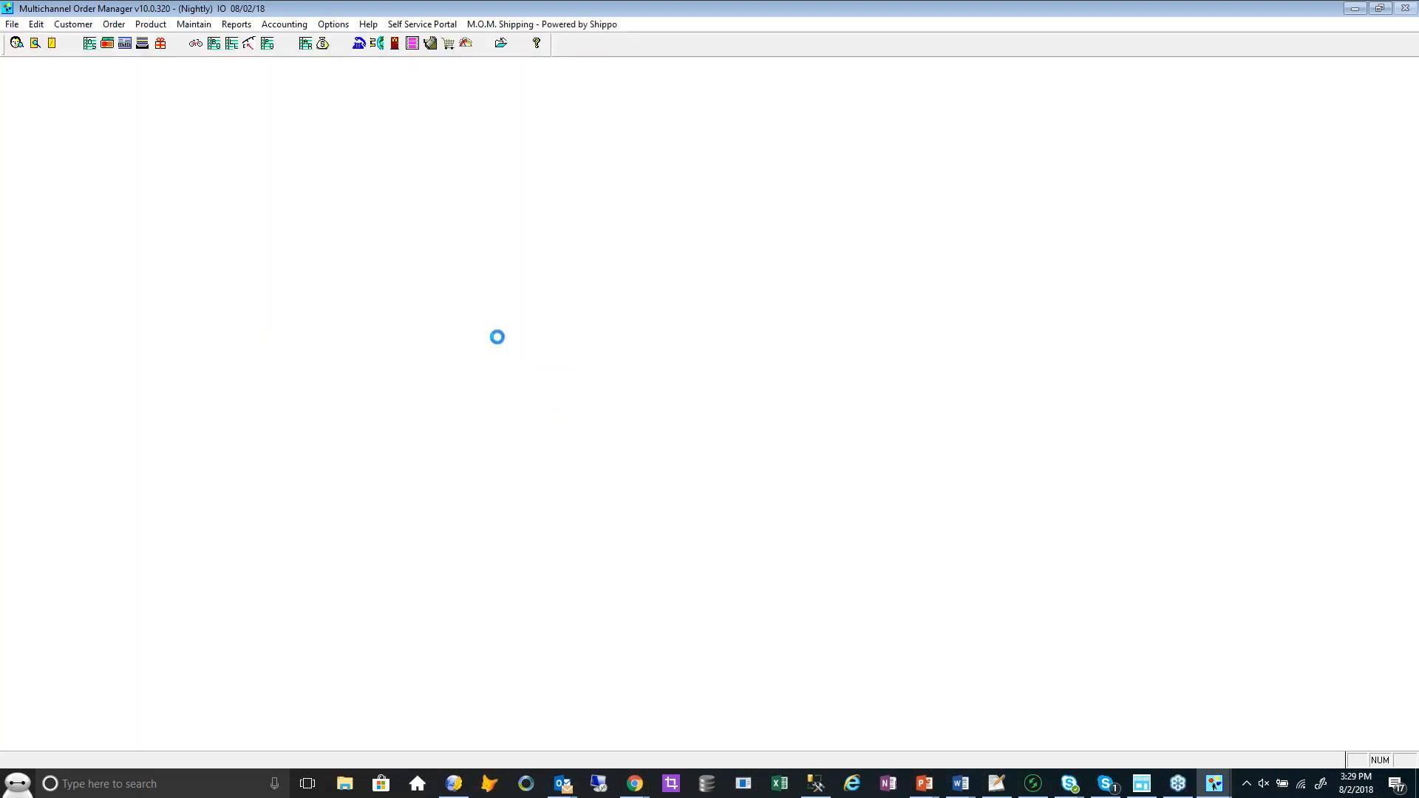
Open the second-to-last order on temporary hold and track its packed UPS box on the carrier's website
click(588, 422)
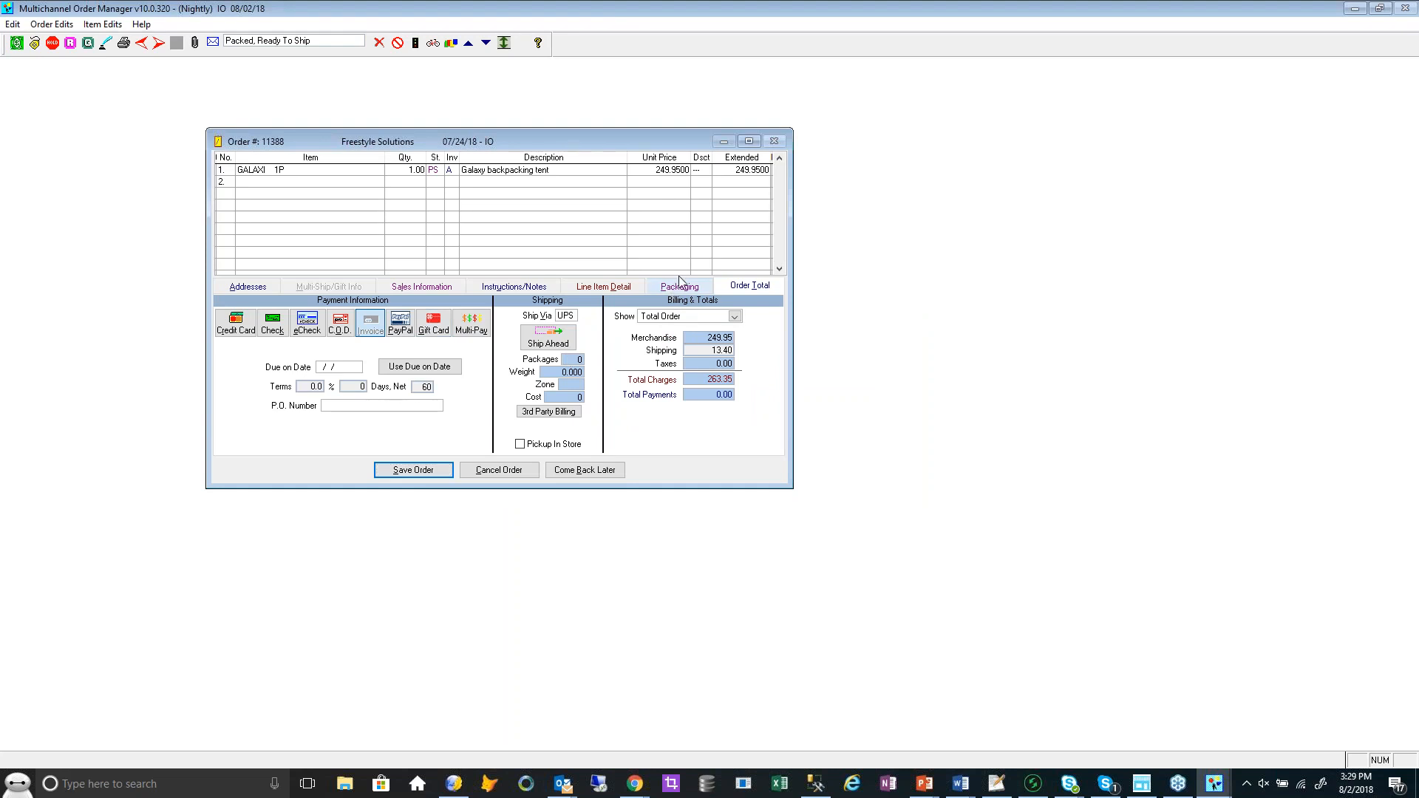
click(679, 285)
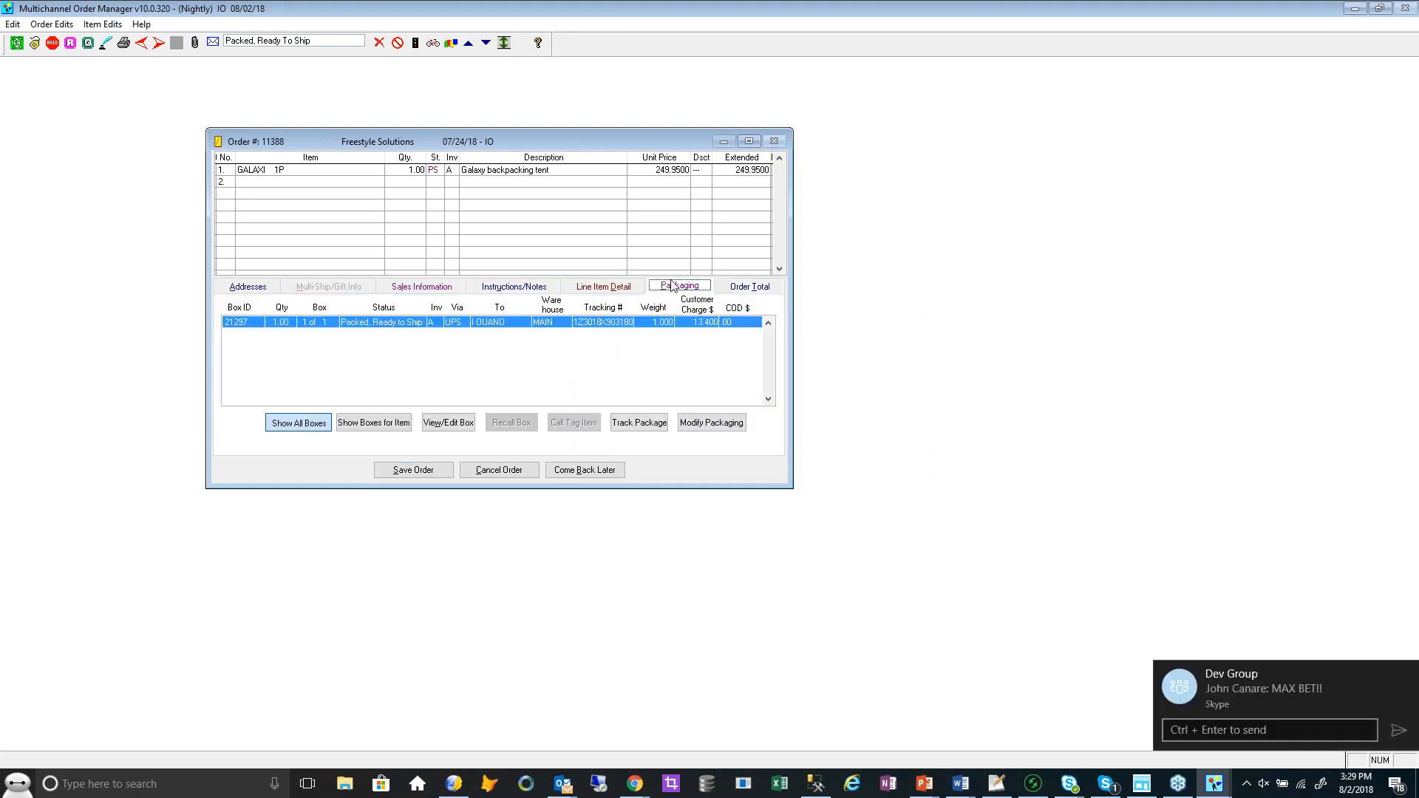
click(1405, 673)
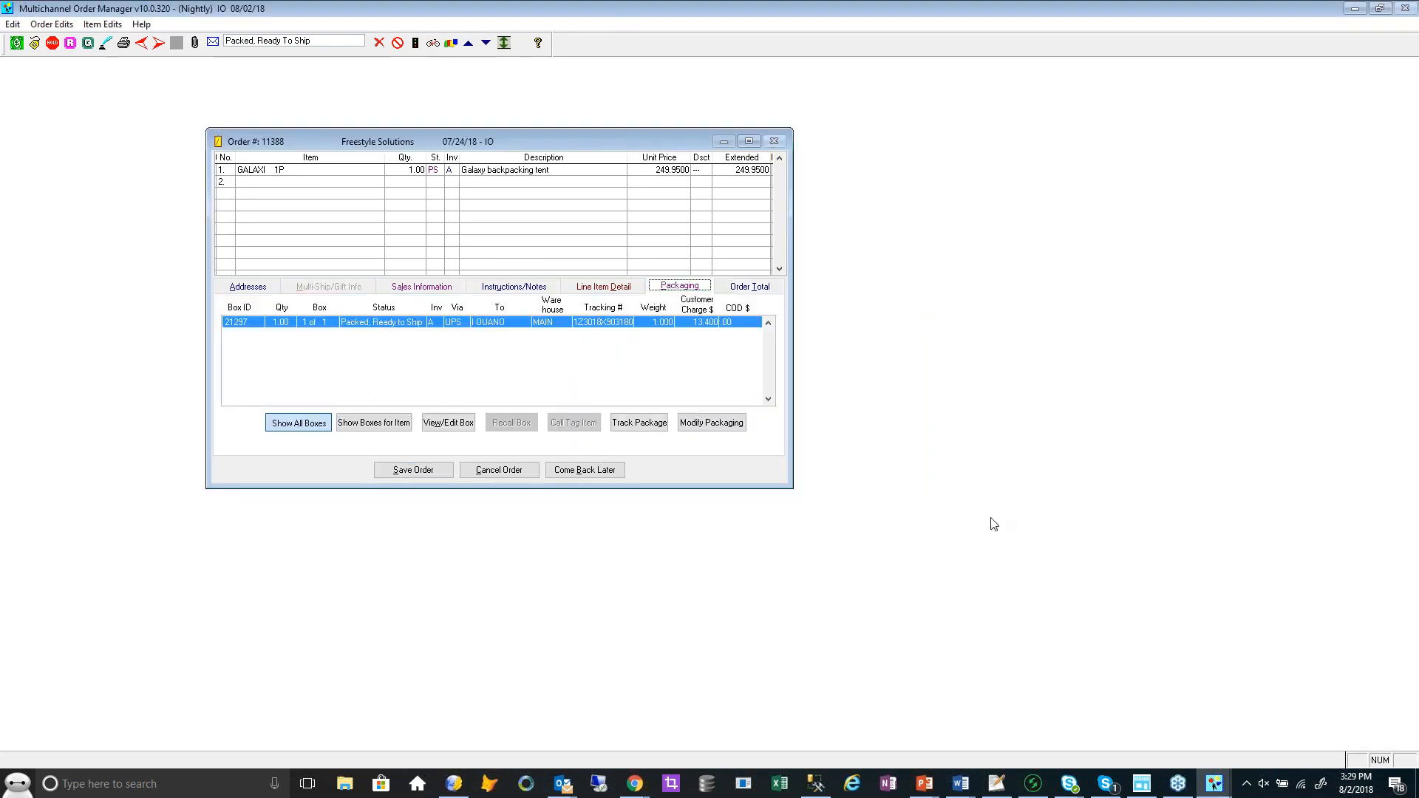
click(634, 427)
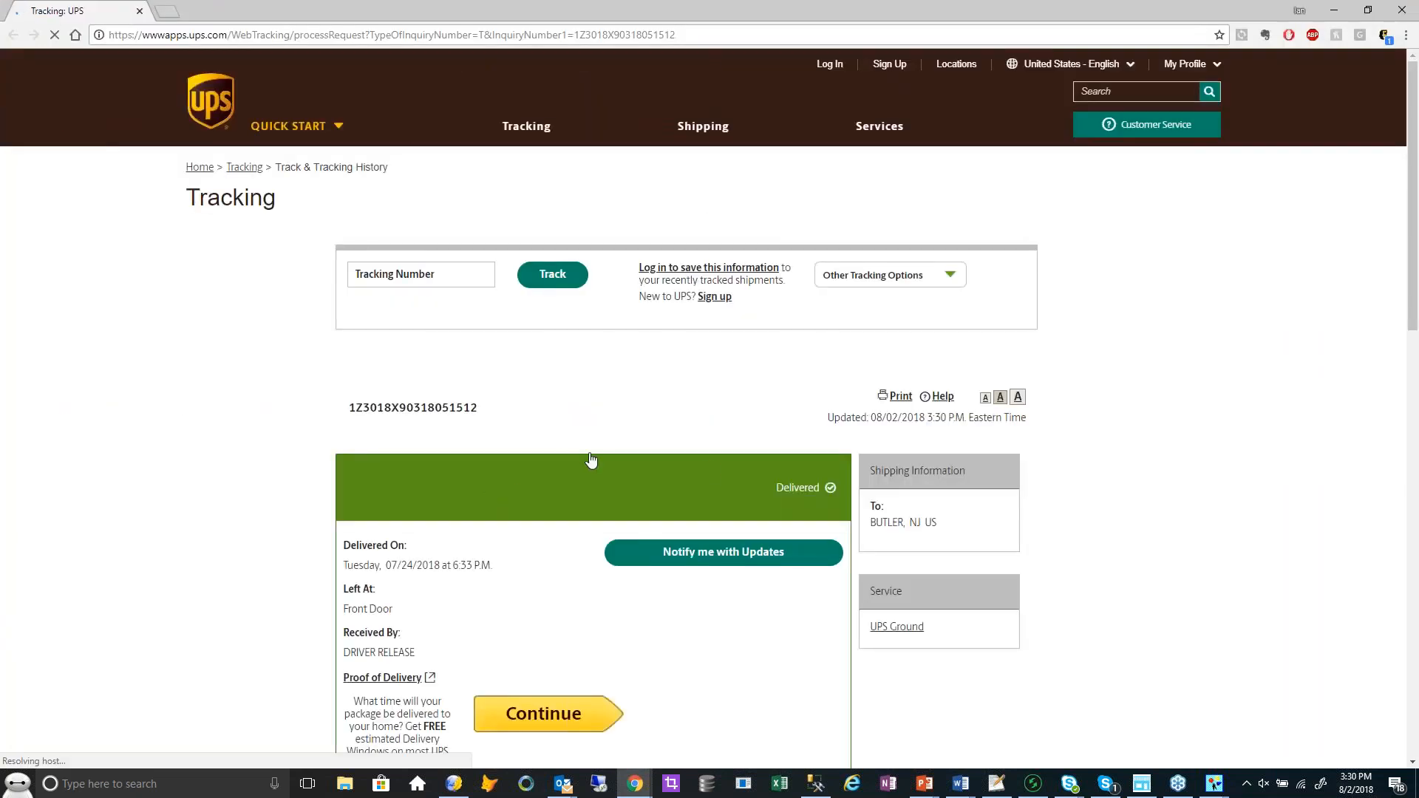
Expand the shipment progress on the UPS tracking page and review the package's scan activity
scroll(587, 448, down, 2)
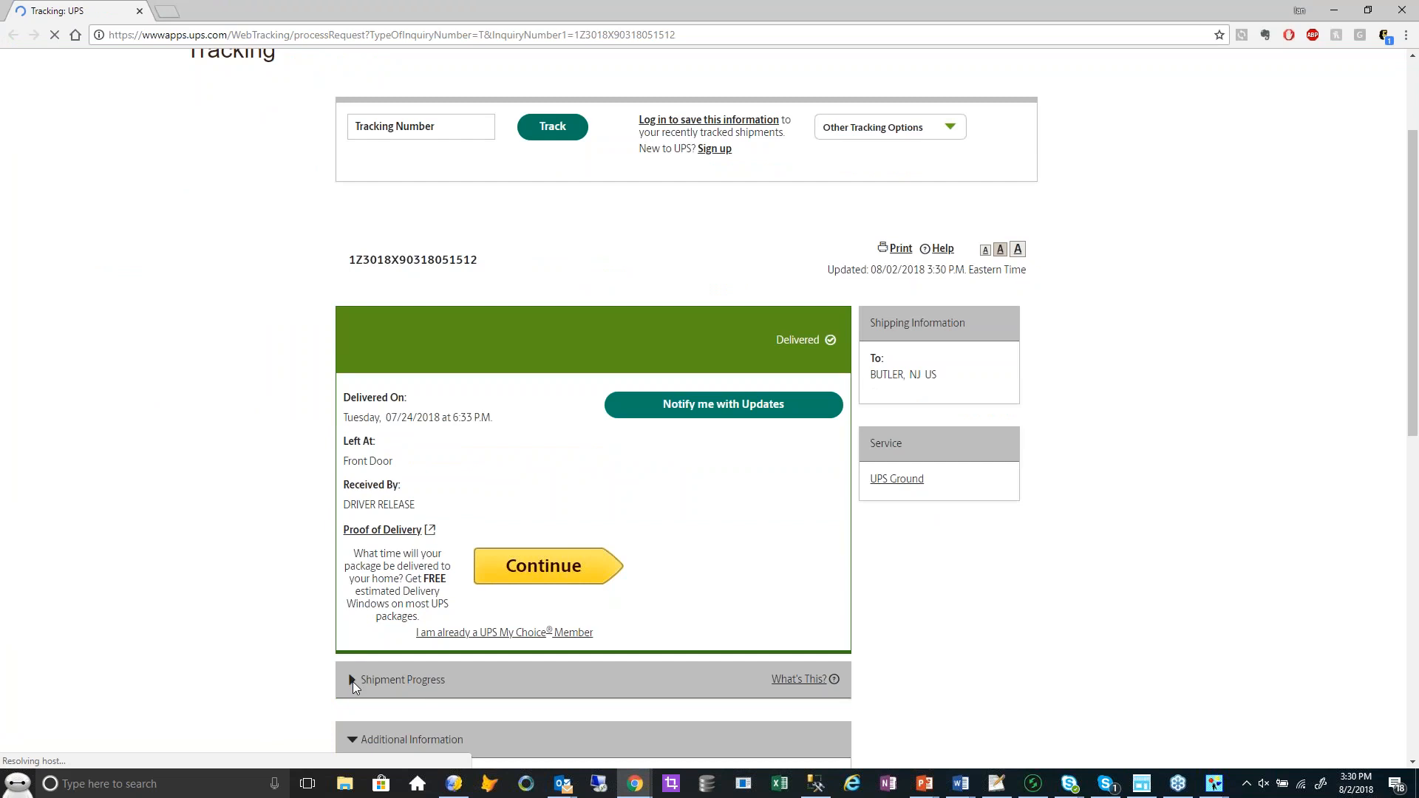
scroll(349, 679, down, 3)
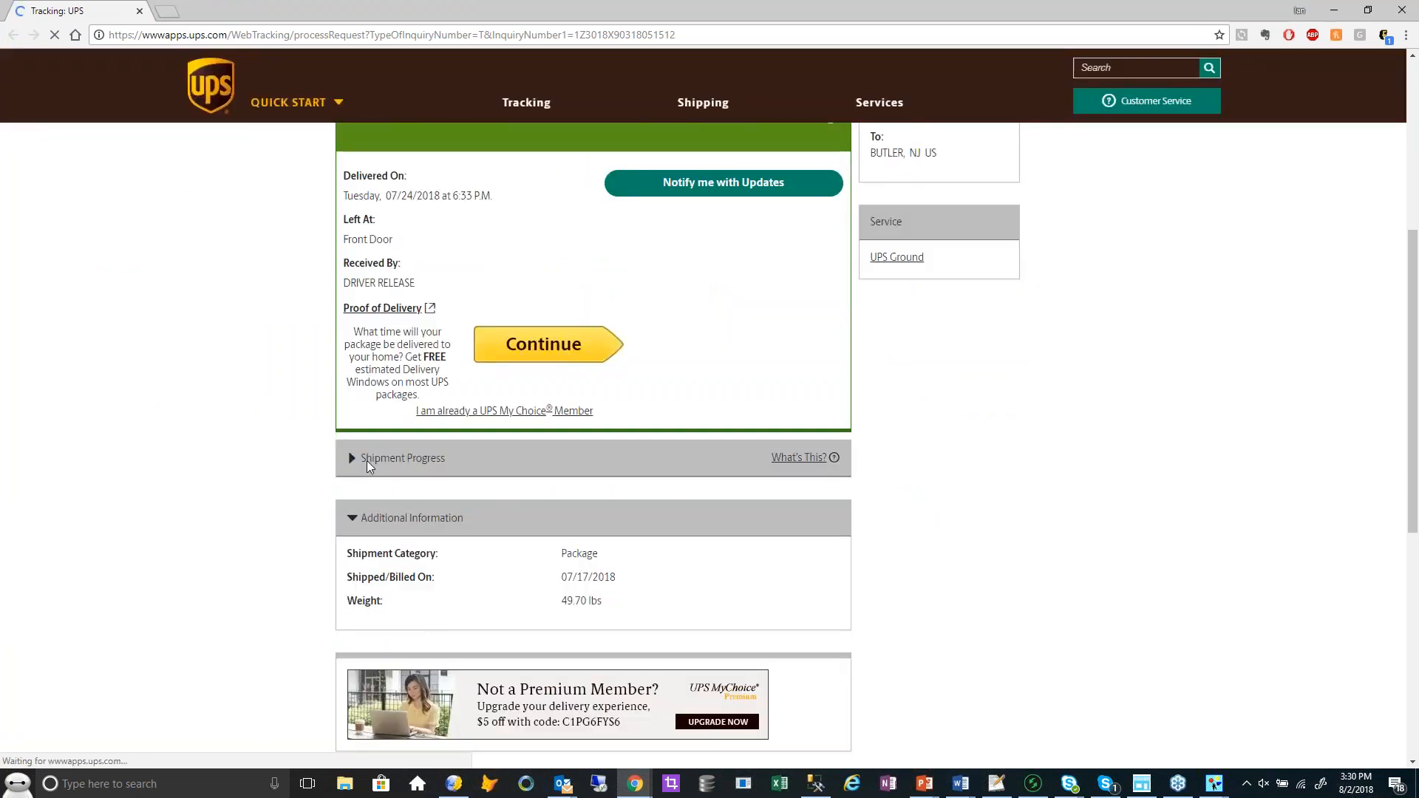
click(366, 458)
scroll(648, 560, down, 3)
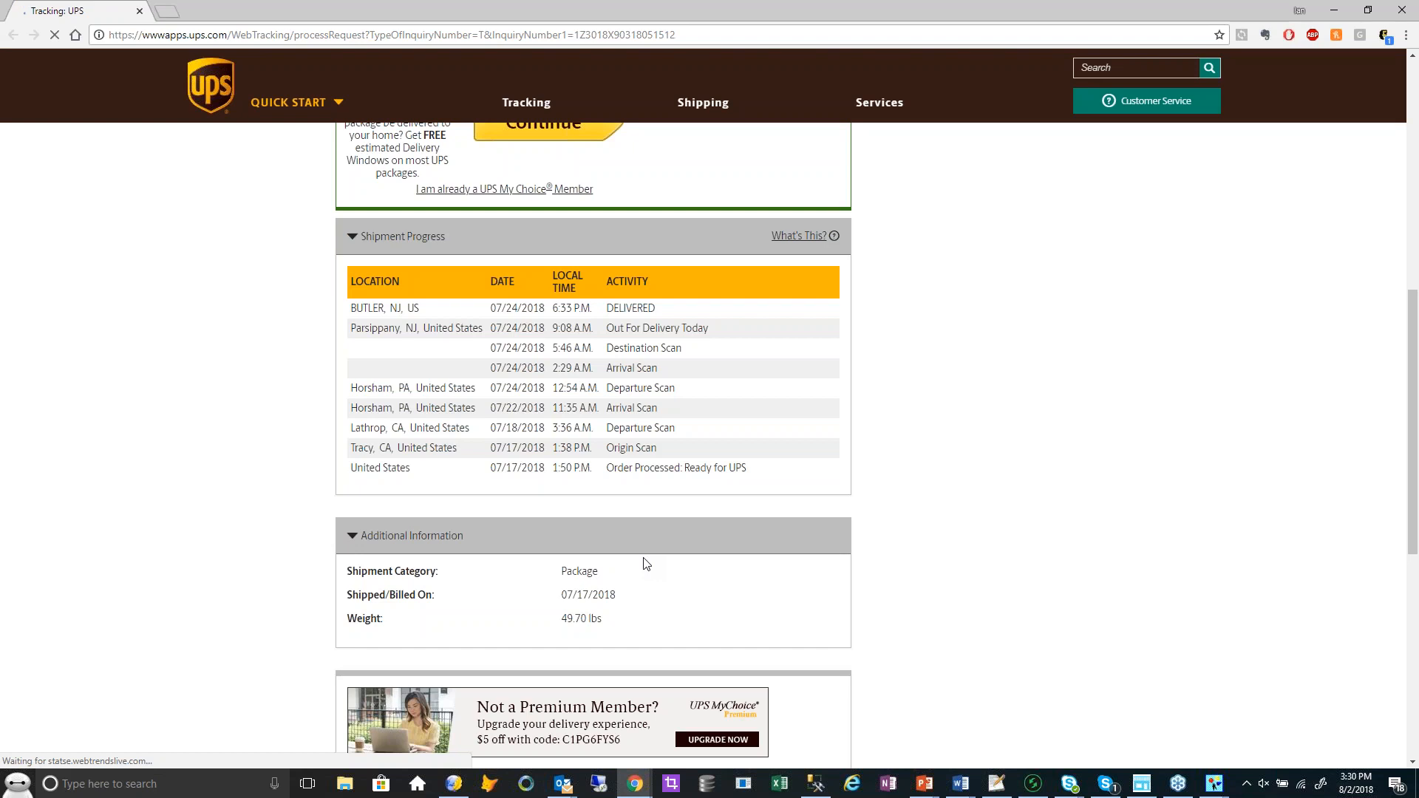
Review the delivery summary on the UPS tracking page and move the restored browser window away from the order
scroll(648, 560, up, 2)
scroll(618, 571, up, 6)
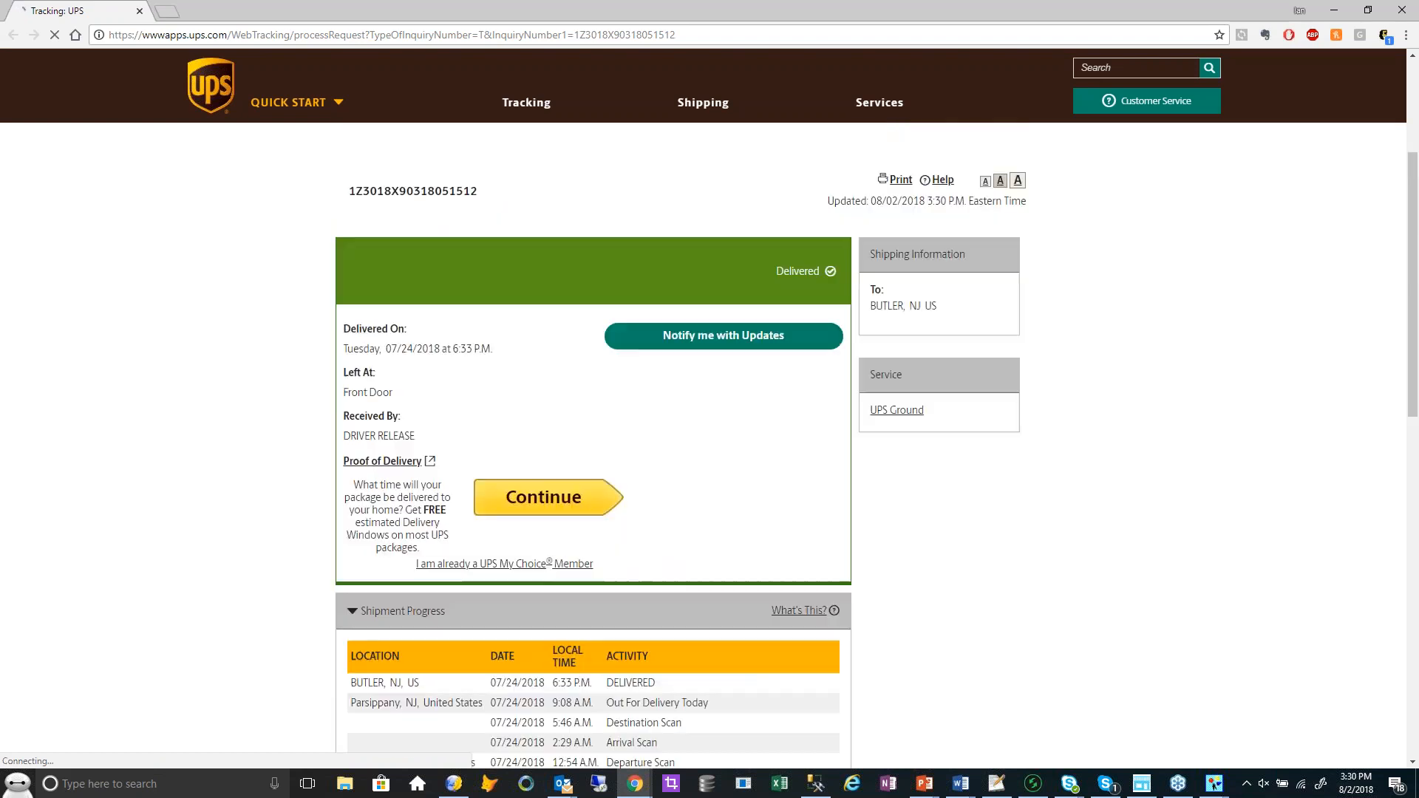
double_click(1118, 11)
drag(938, 39, 0, 167)
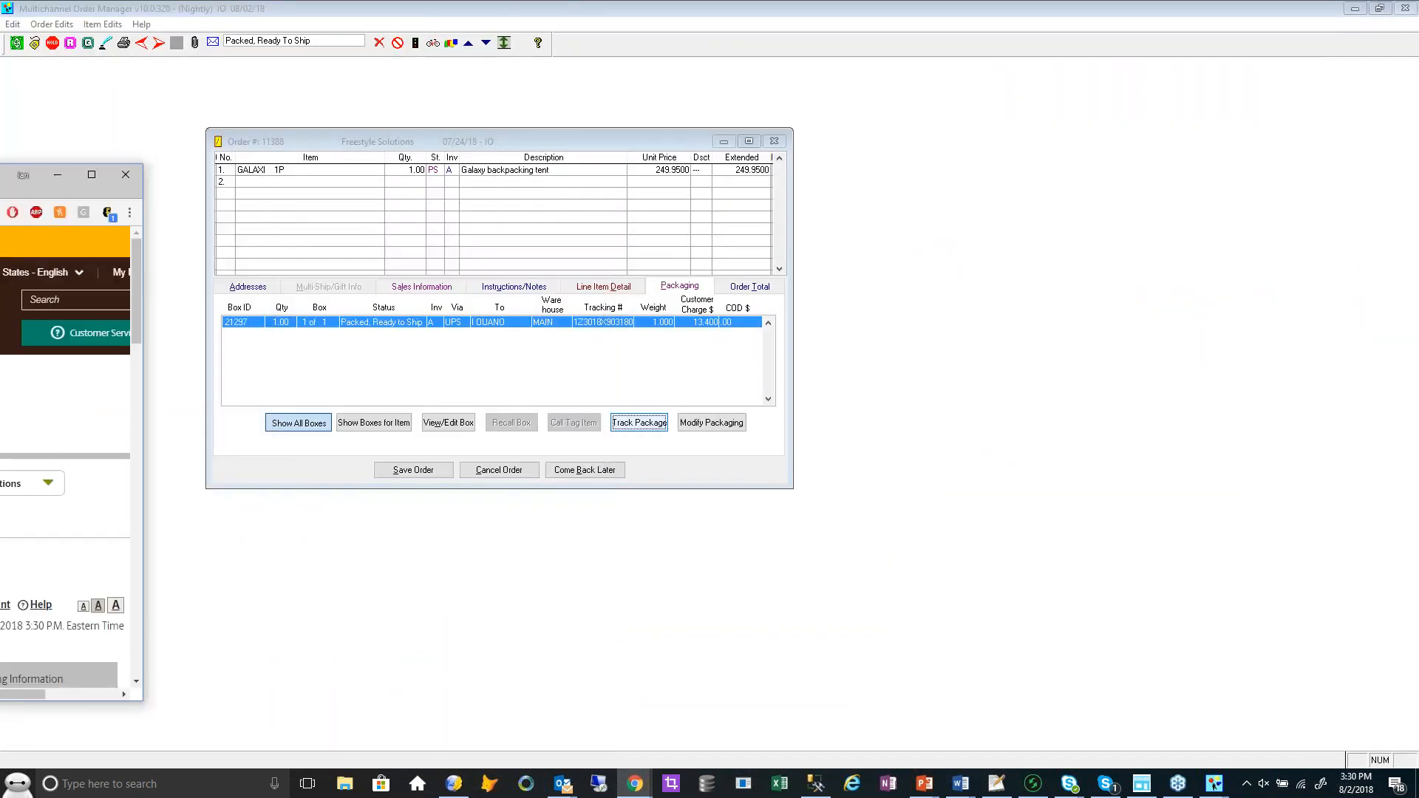
Track the order's packed UPS box again, using ACTUAL as the Dev Ops tracking option
click(640, 423)
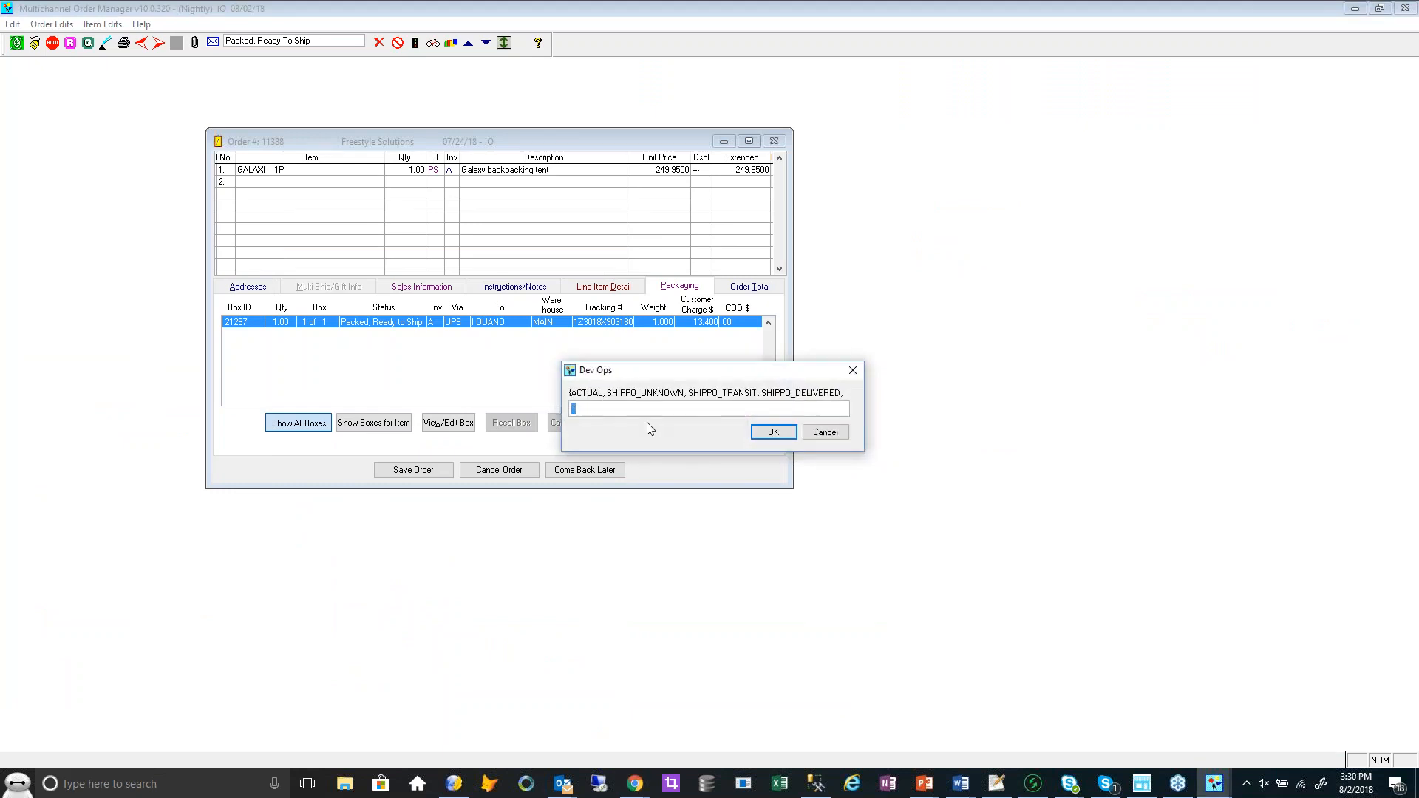
text(ACTUAL)
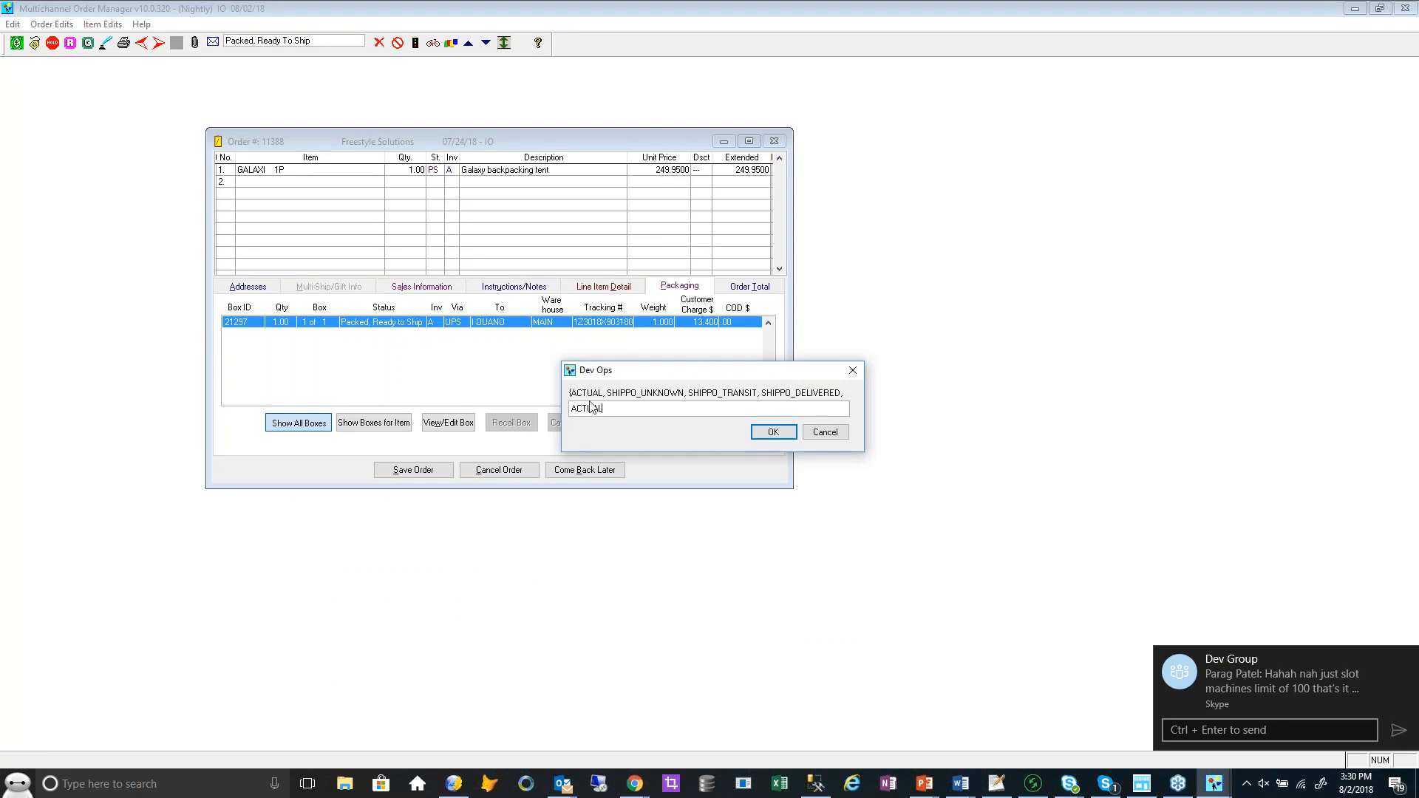
drag(655, 369, 576, 296)
click(693, 359)
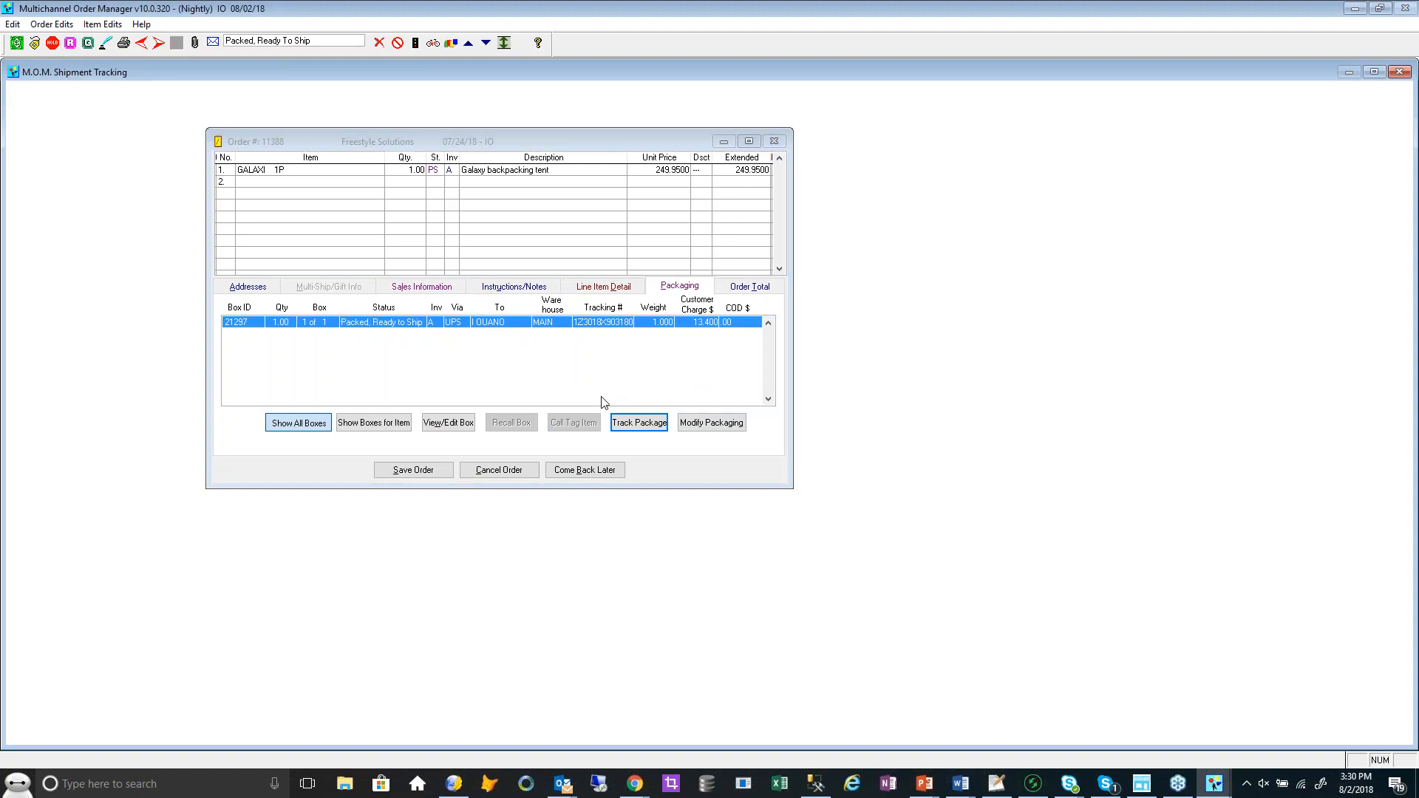
click(637, 422)
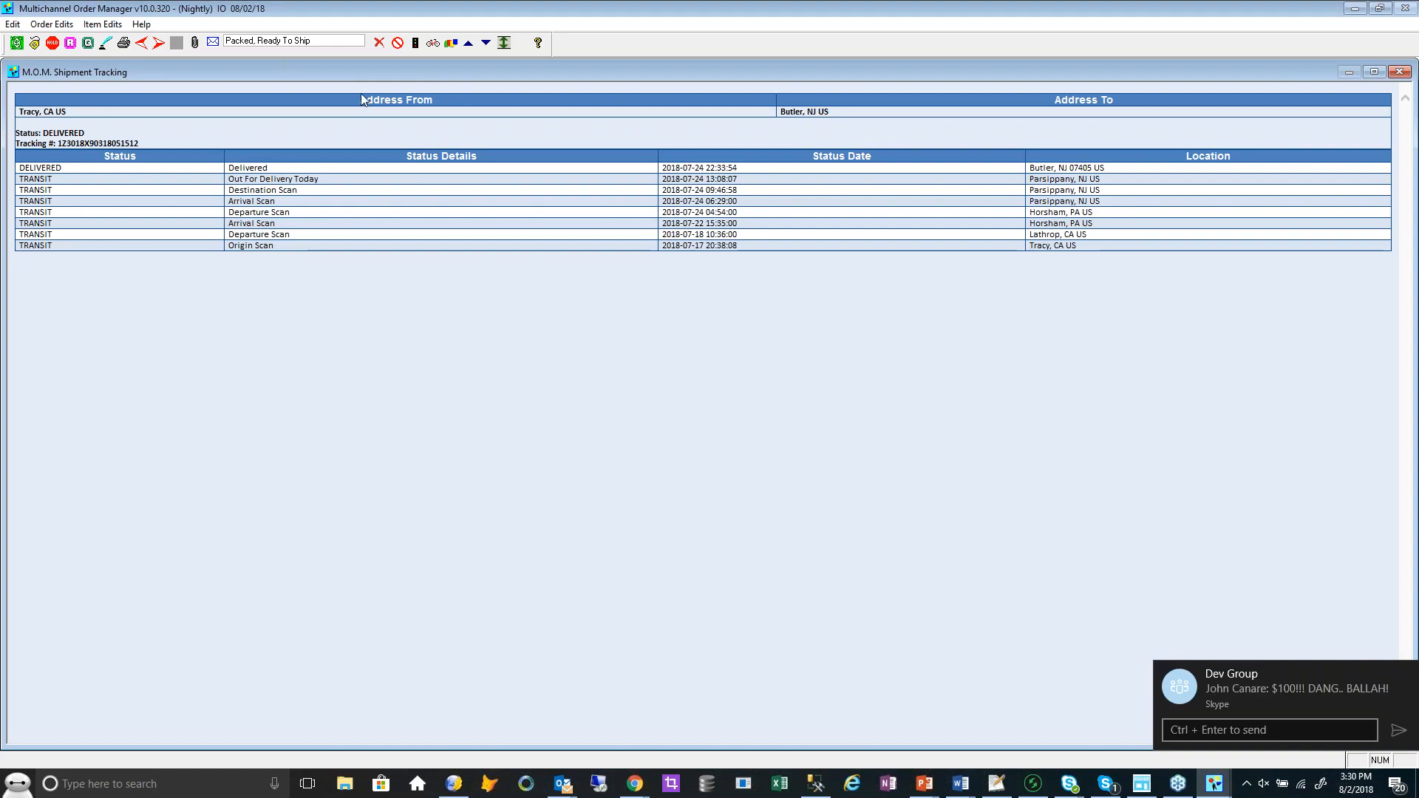
Highlight the tracking number in the shipment tracking report, and close the report and the order with saving
double_click(83, 144)
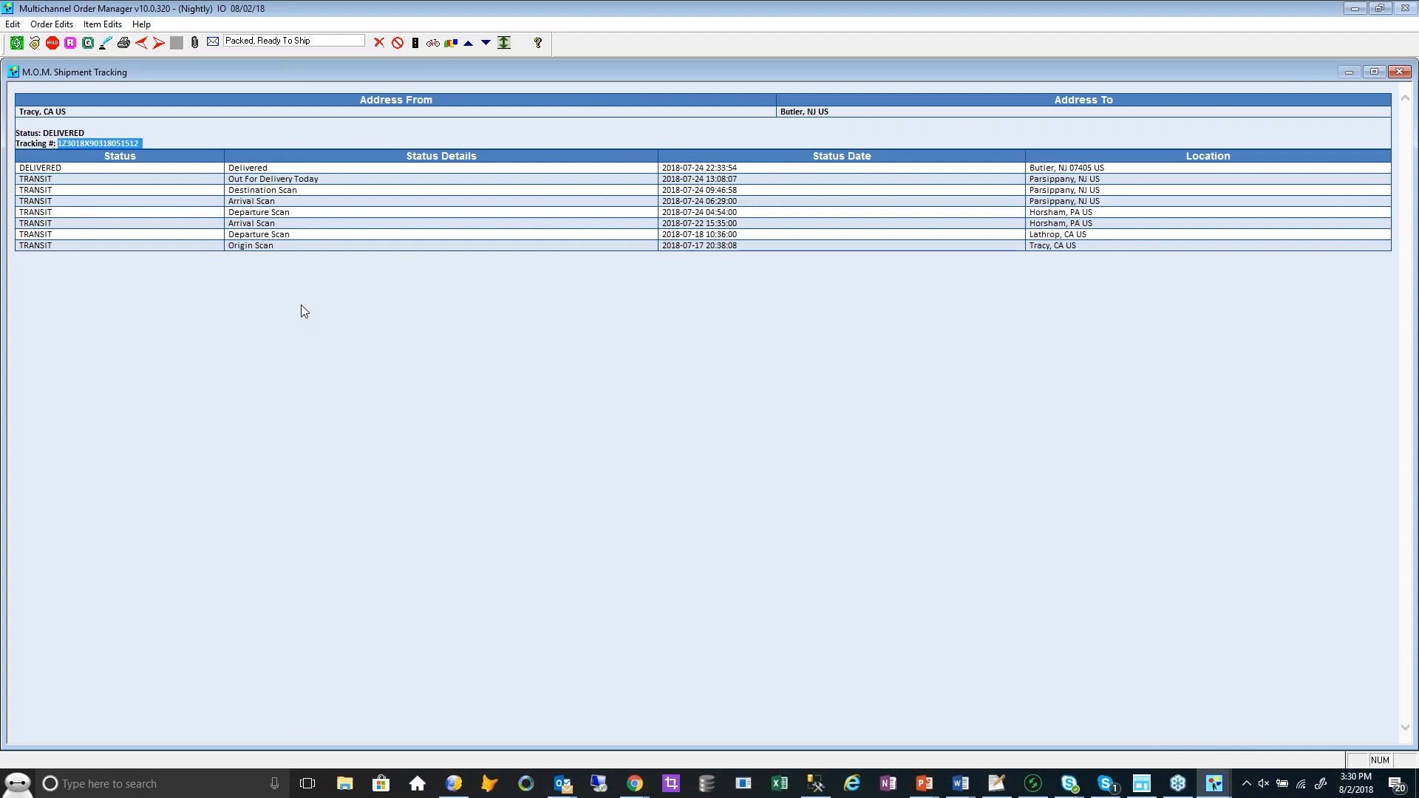
click(1396, 74)
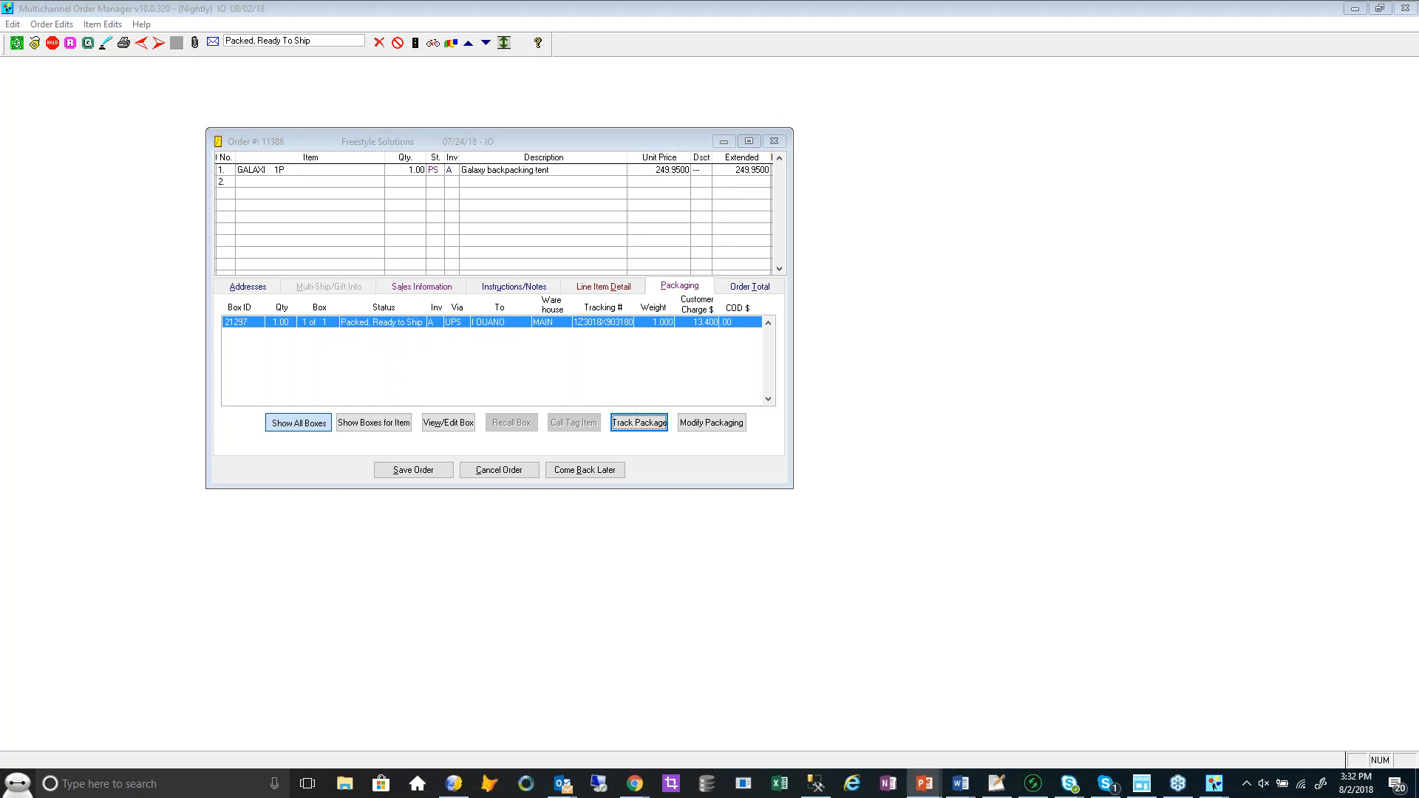
click(408, 477)
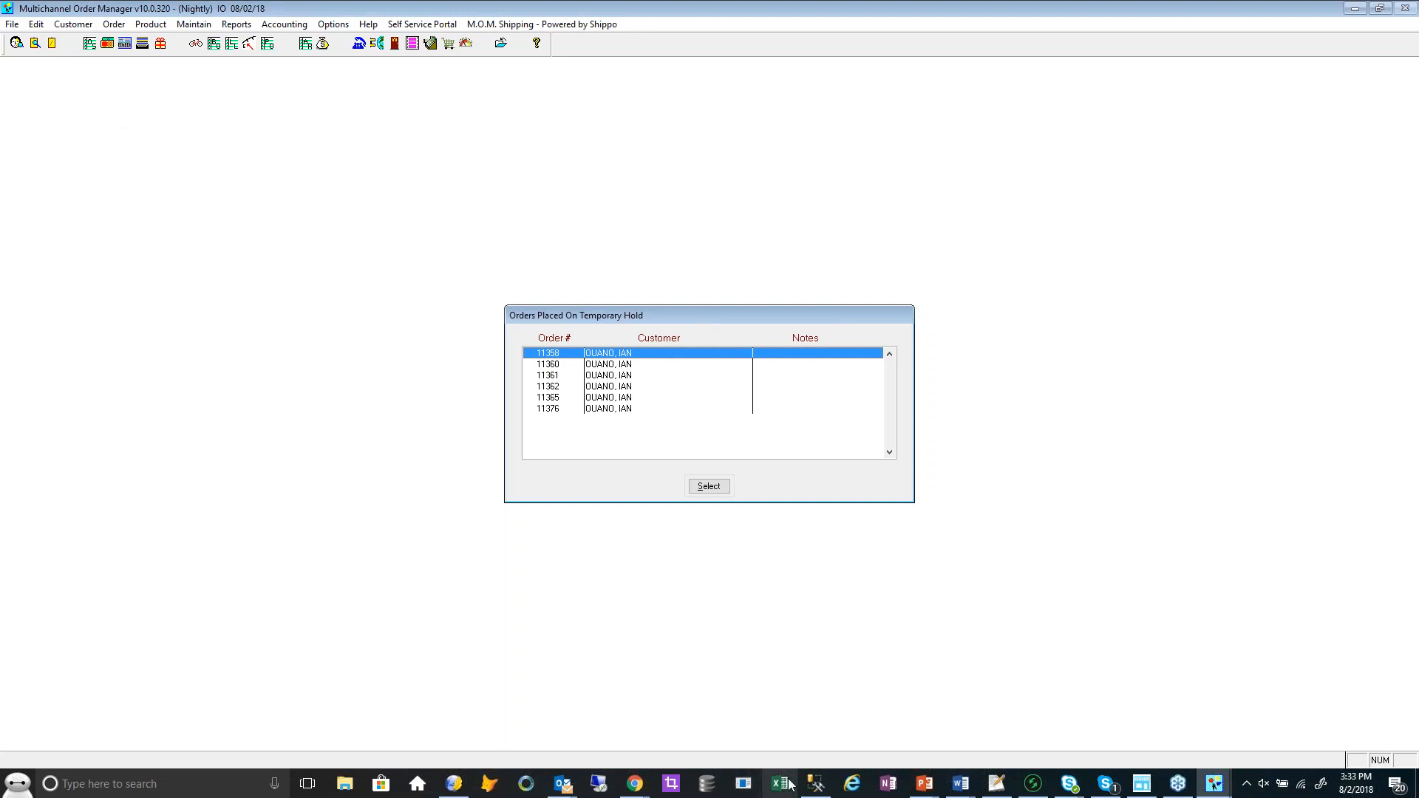
Open File Explorer and enter the folder path c:\Momlocal10\
click(344, 782)
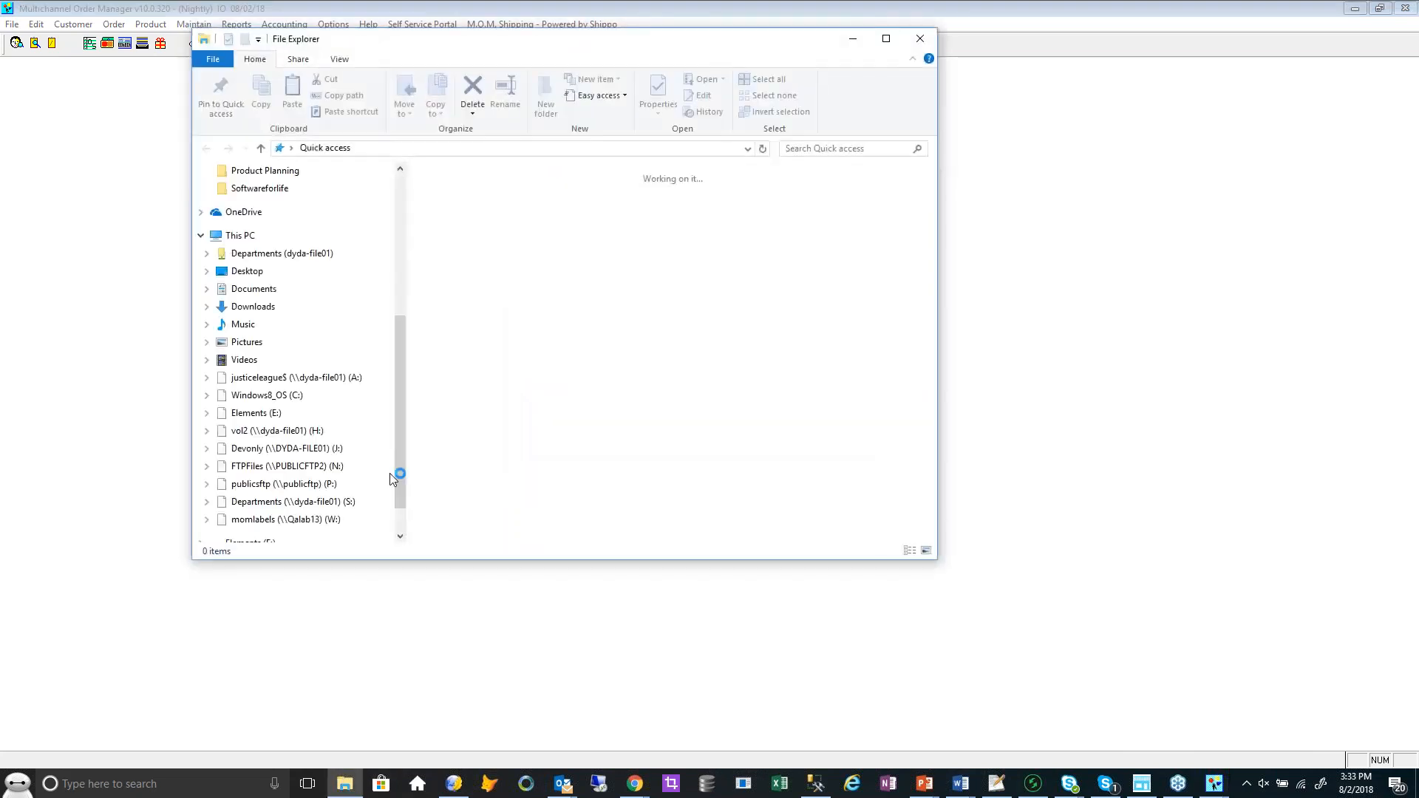
click(432, 148)
text(c:\moml)
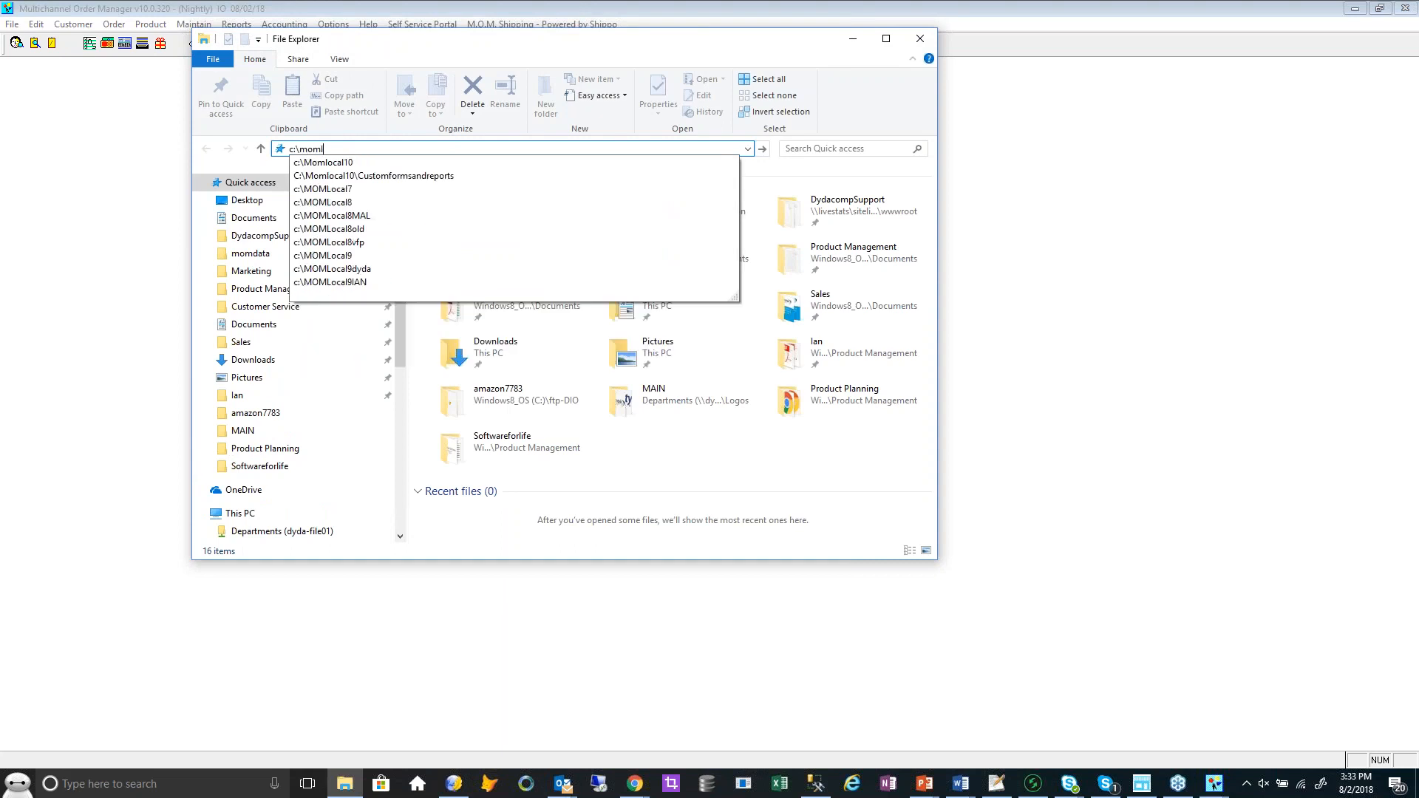
key(Down)
text(\)
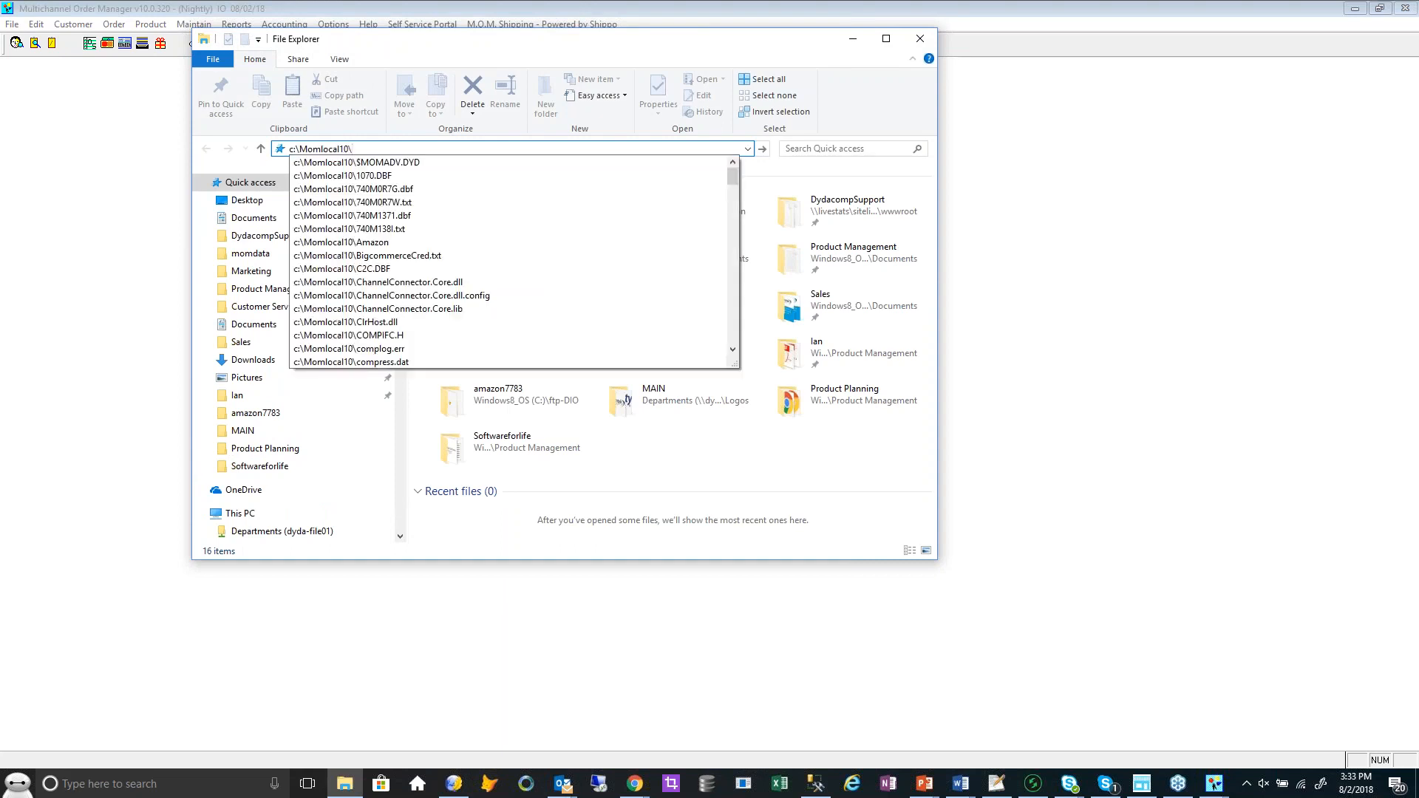
Look through the Mom.Shipping.Service setup files suggested for the c:\Momlocal10 folder and close File Explorer
text(mom)
key(Down)
key(Down)
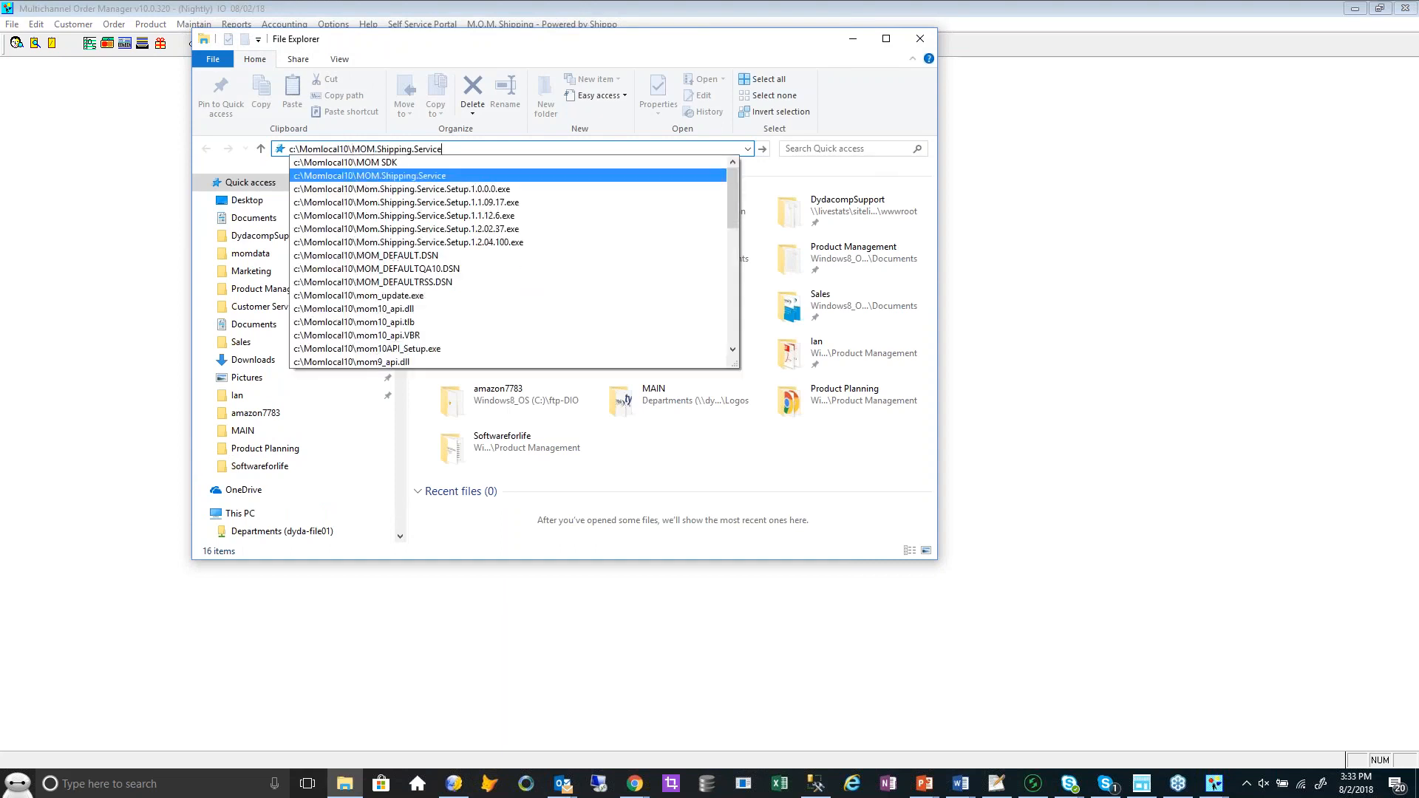
key(Down)
key(Down)
key(Down)
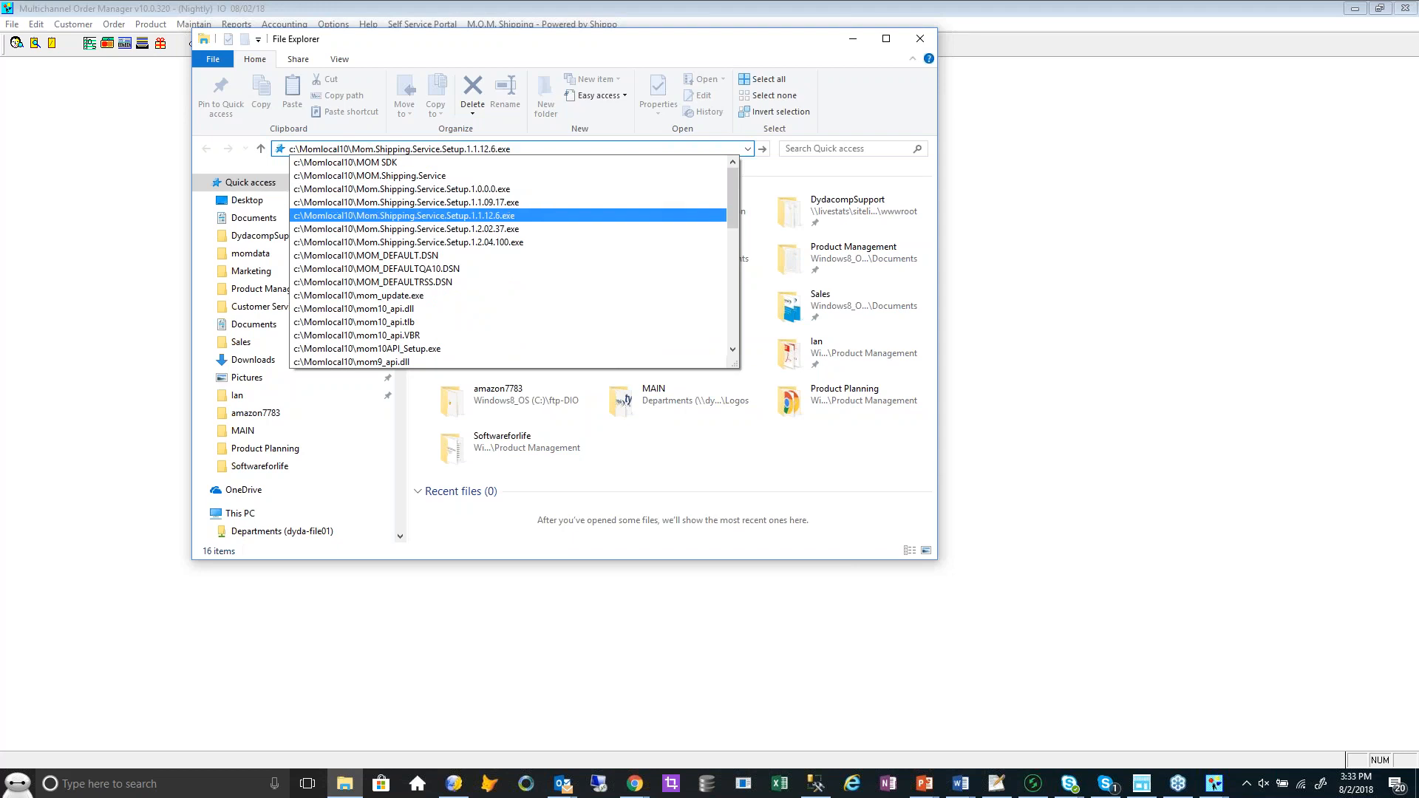
key(Down)
key(Down)
key(Up)
key(Up)
key(Down)
key(Up)
key(Up)
key(Up)
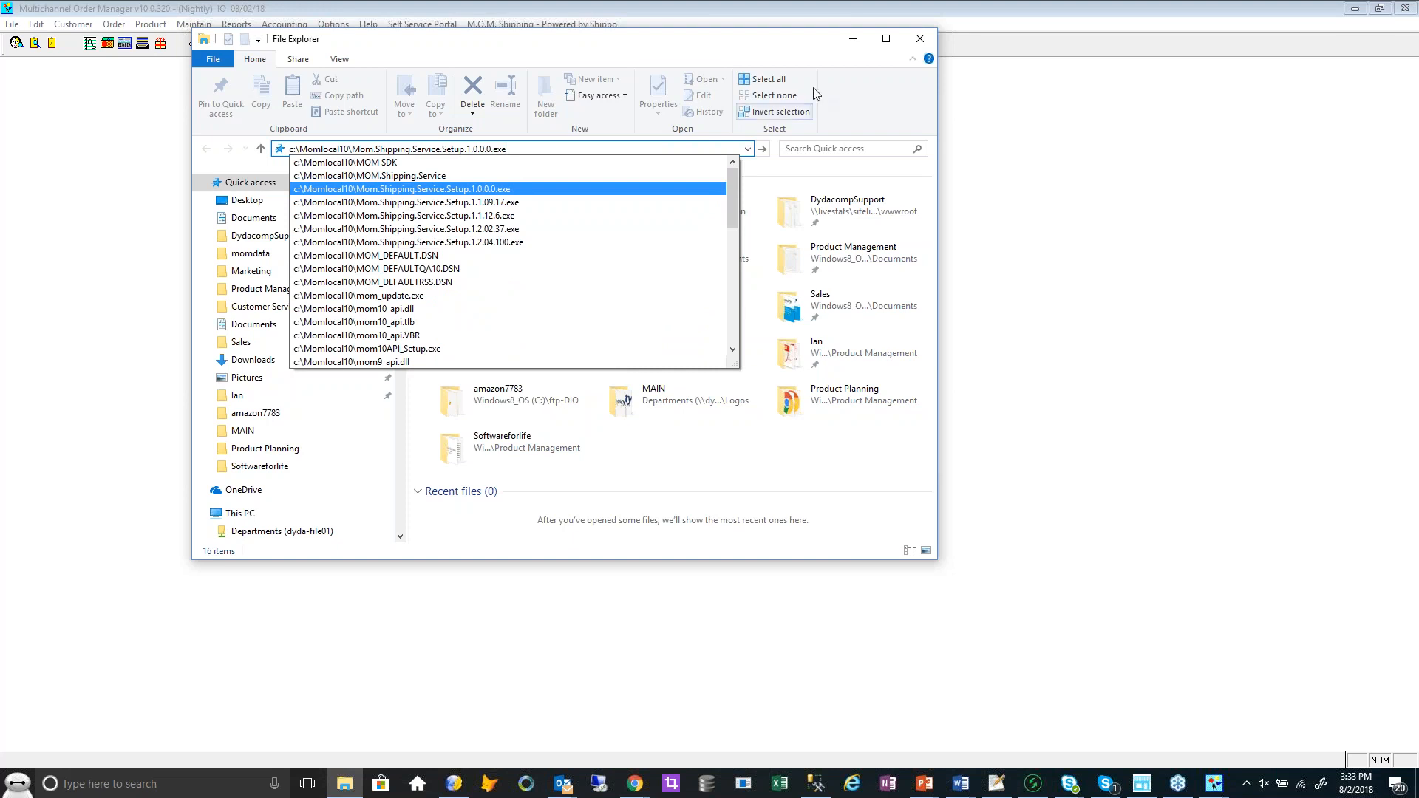
click(921, 41)
click(921, 41)
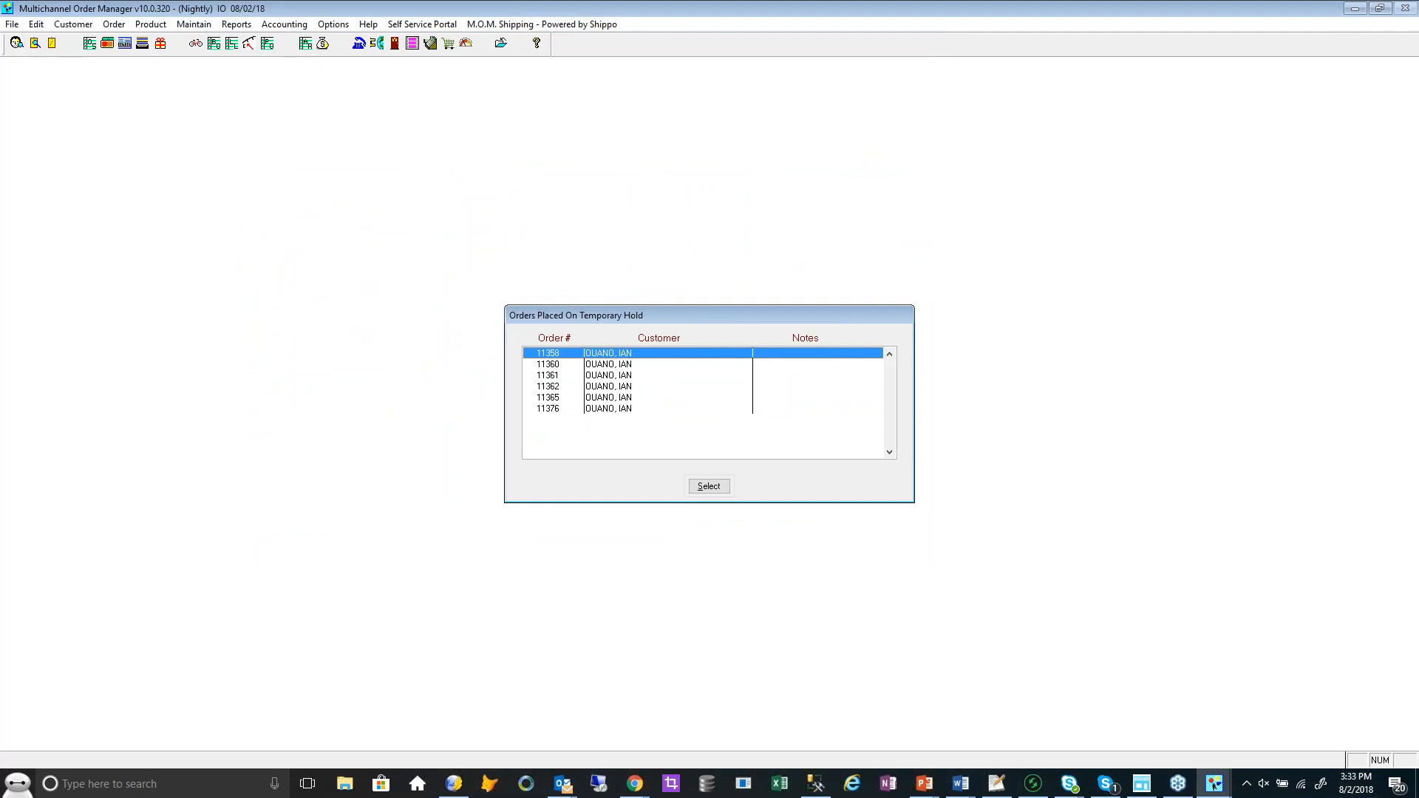
Look up the Freestyle Solutions customer by last name, open the record and start a new order
key(alt+Tab)
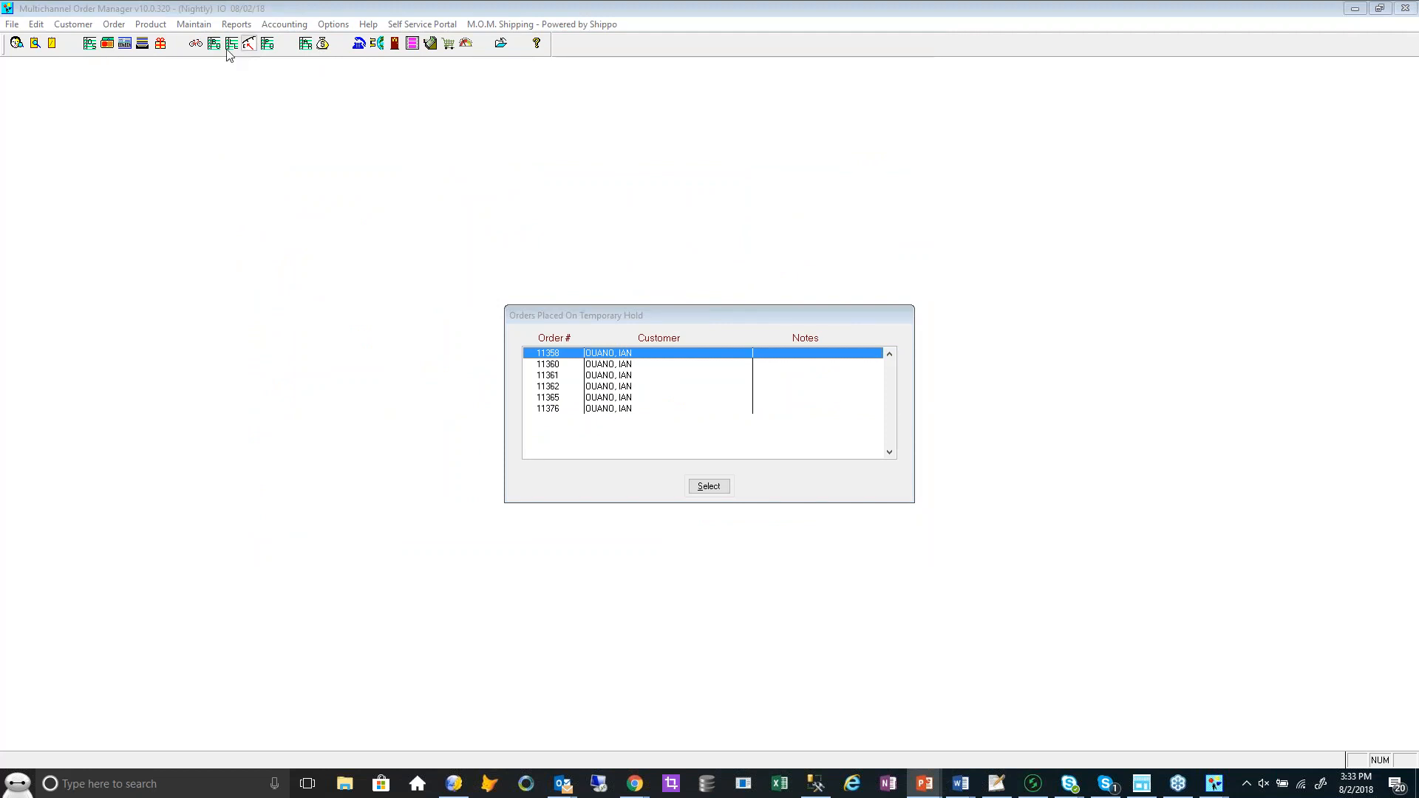
click(15, 44)
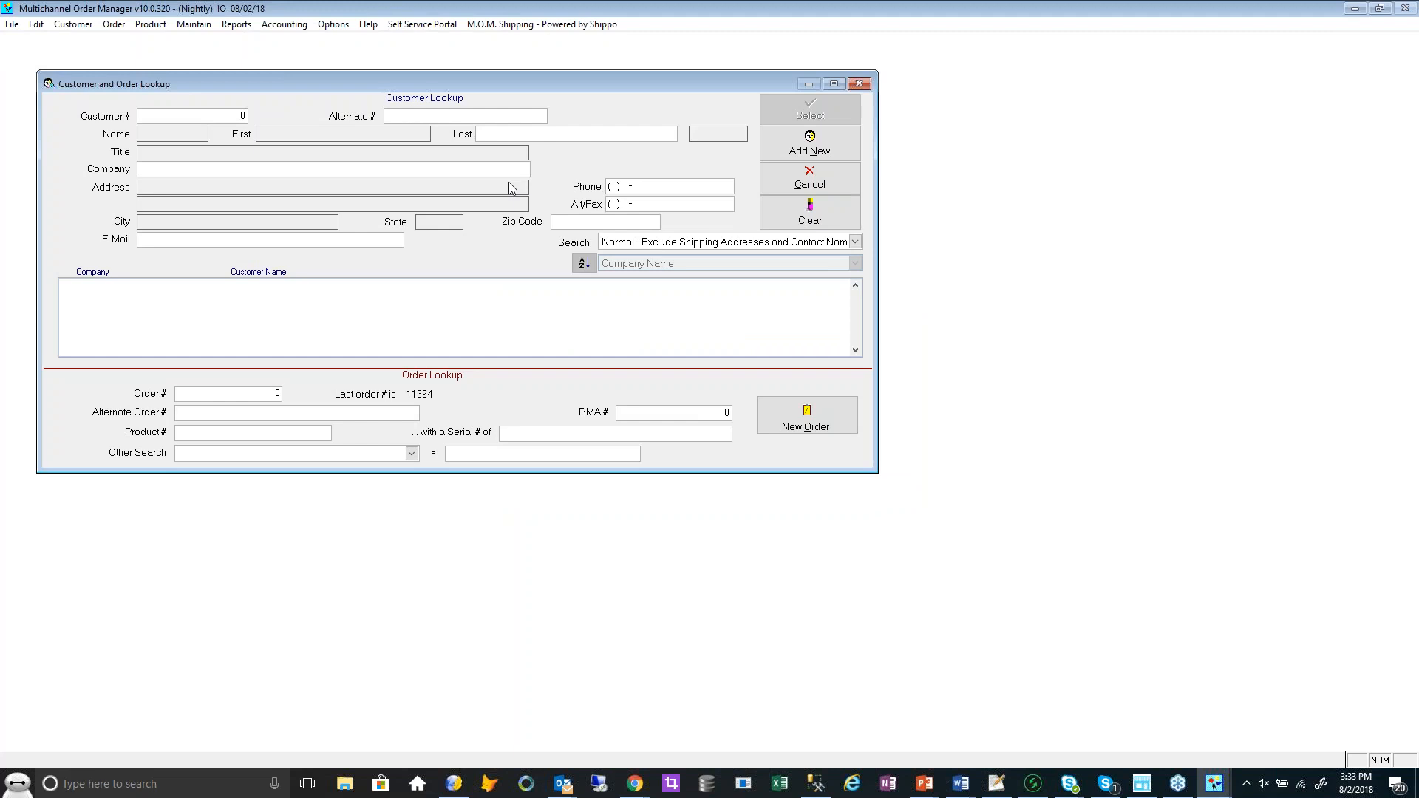
text(ouano)
key(Return)
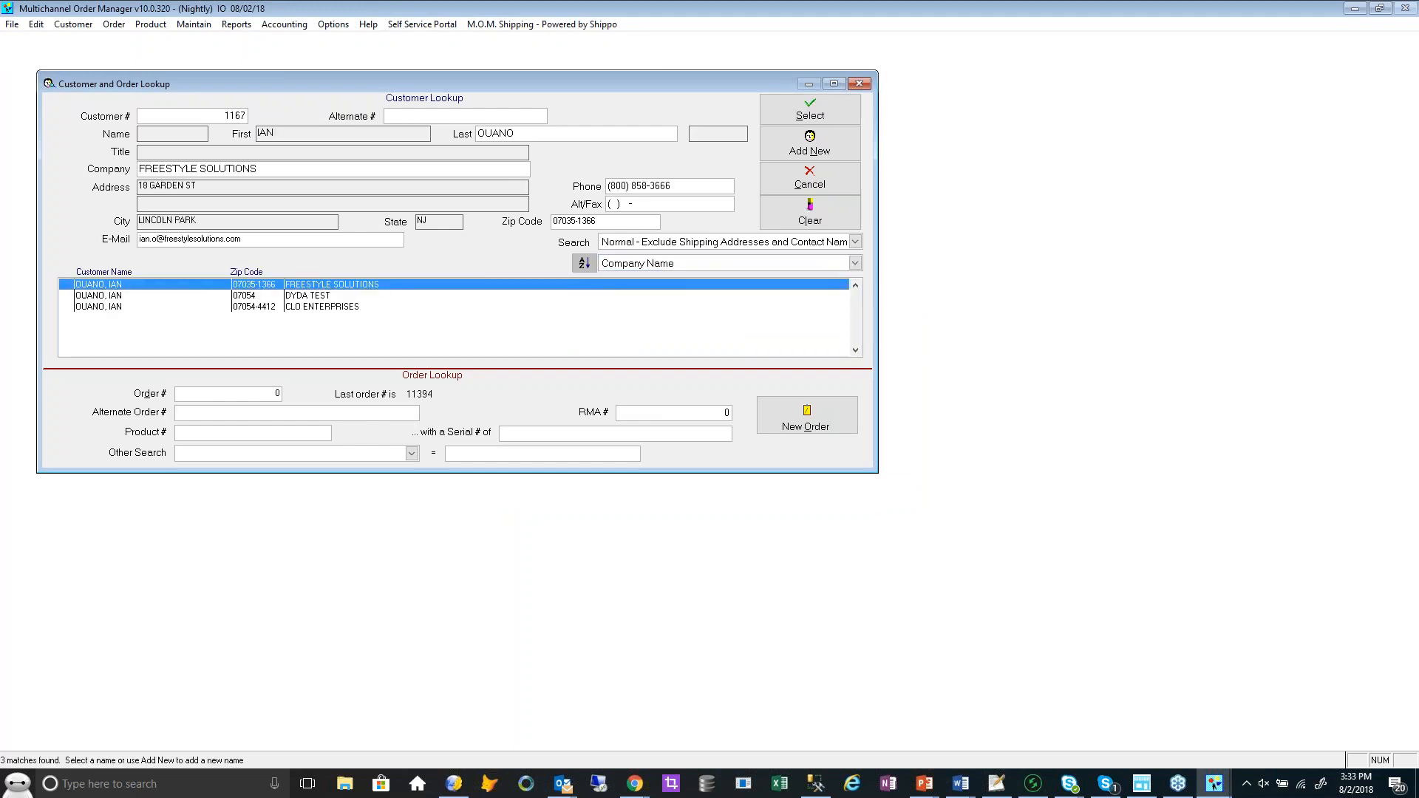
key(Return)
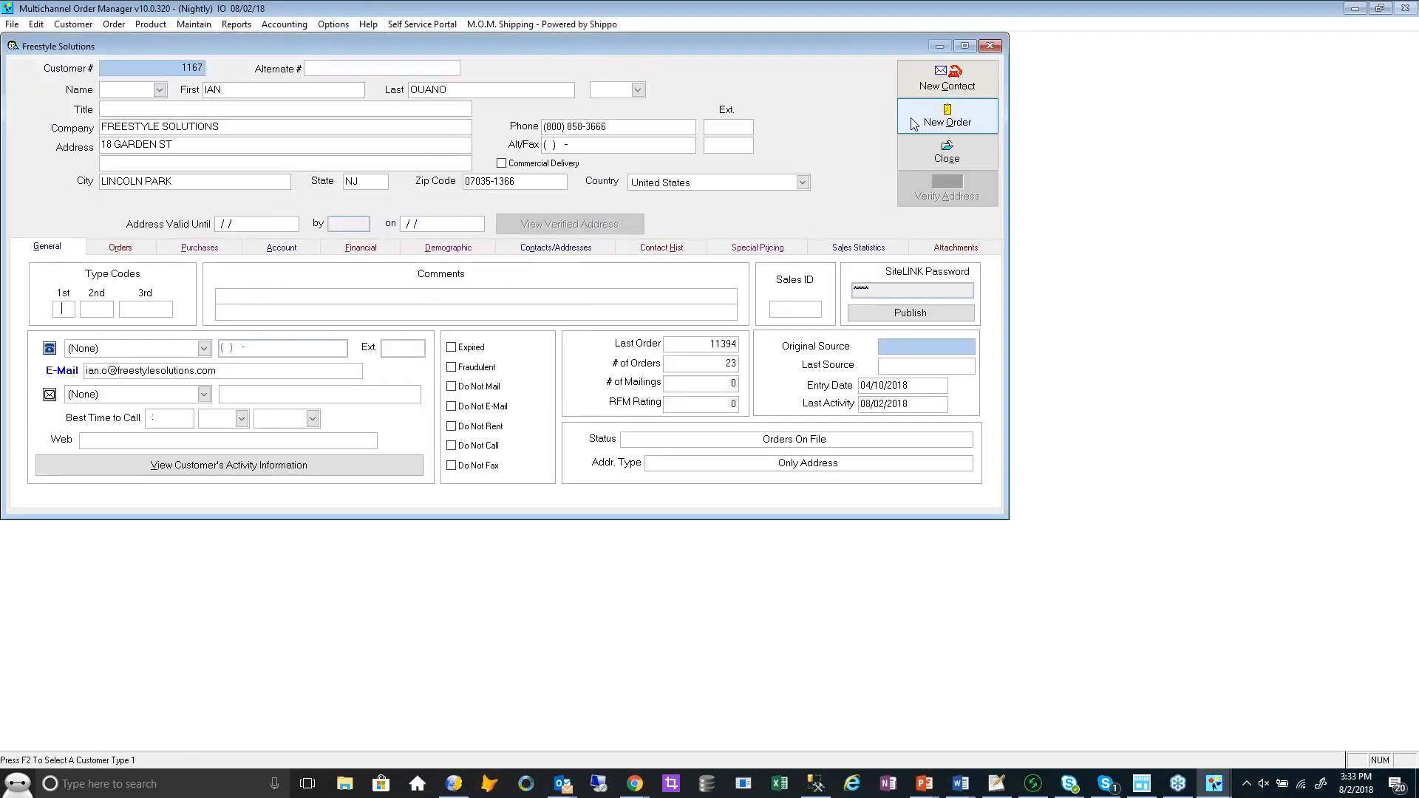
click(935, 119)
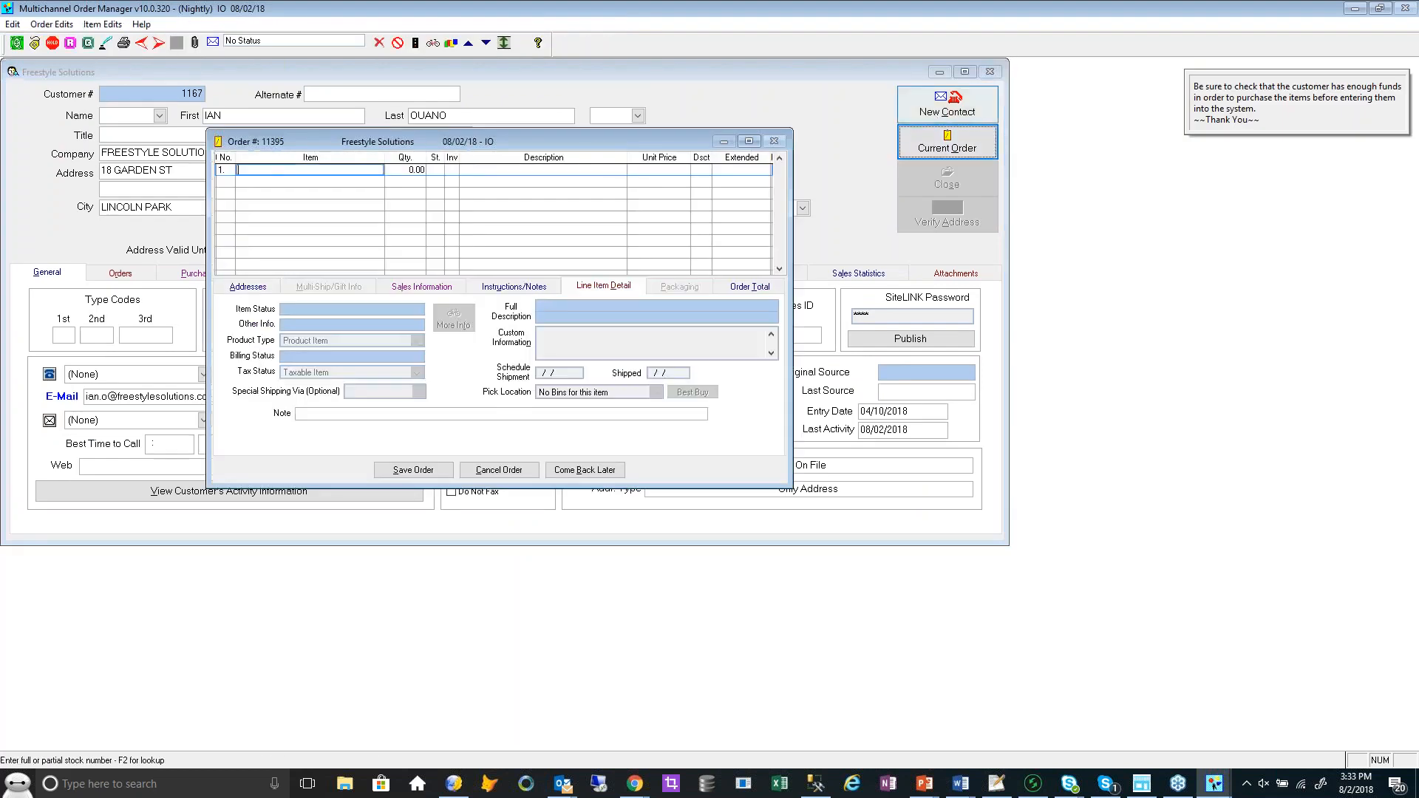
text(GAS)
key(Return)
key(Return)
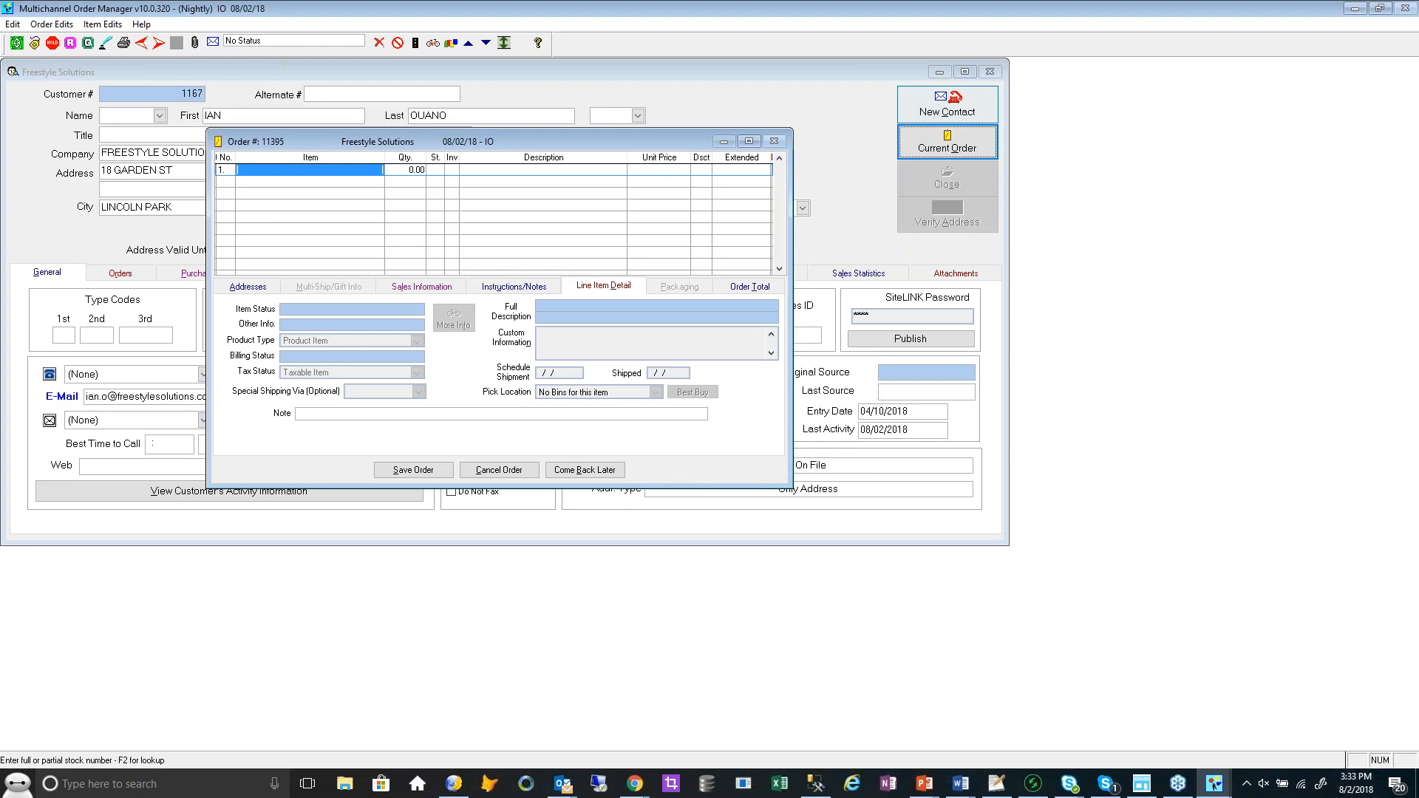
Search for items starting with GAL and add one GALAXI 1P Galaxy backpacking tent to the order
text(GAL)
key(Return)
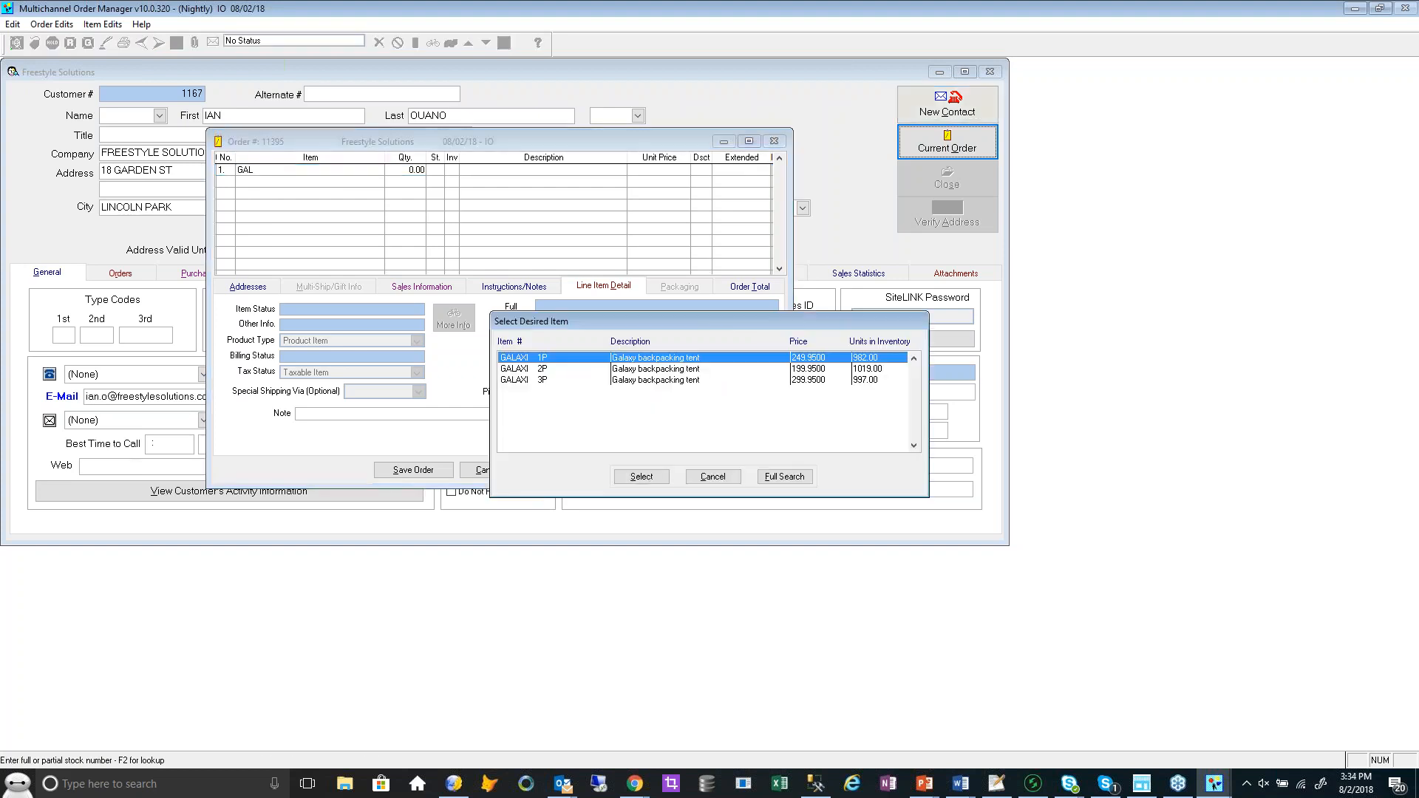
key(Return)
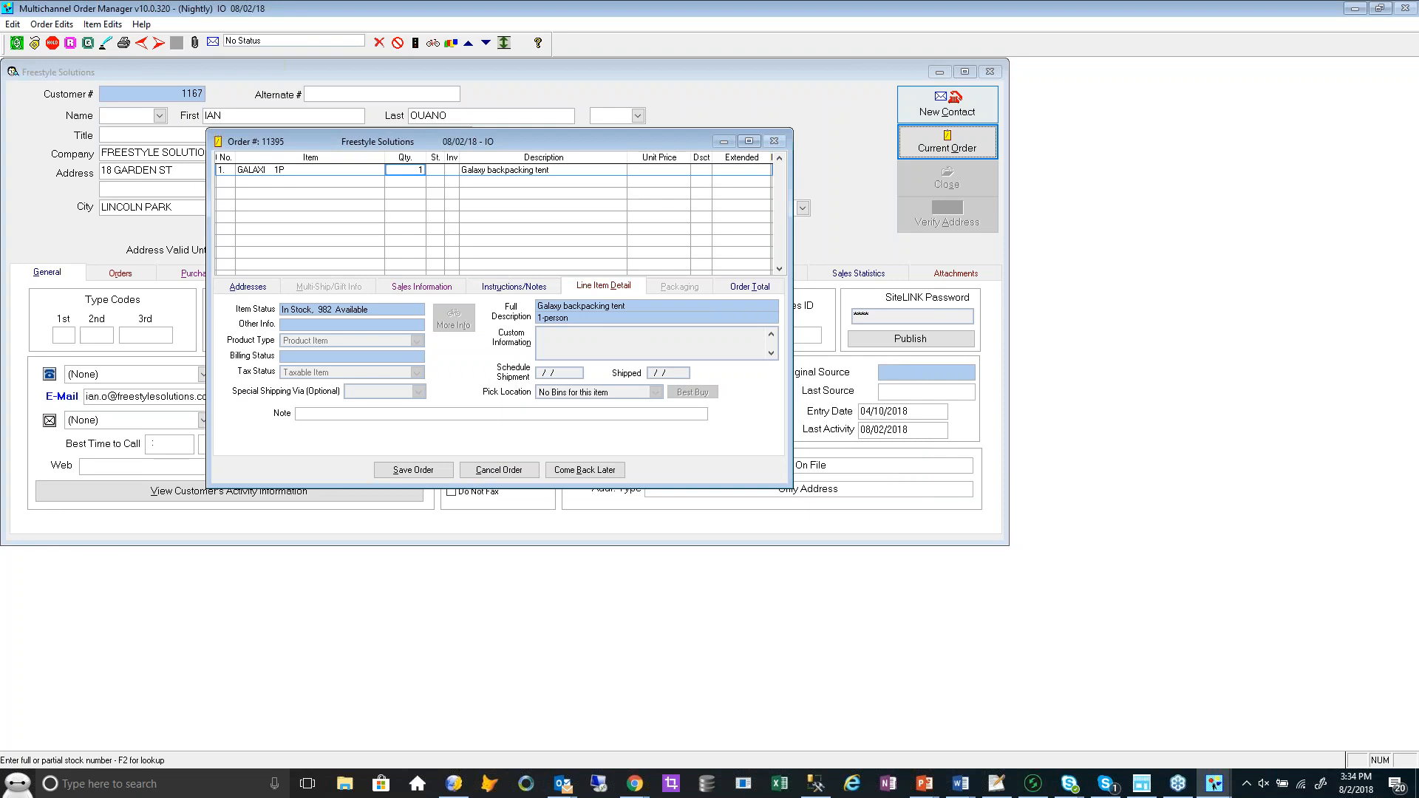
key(Return)
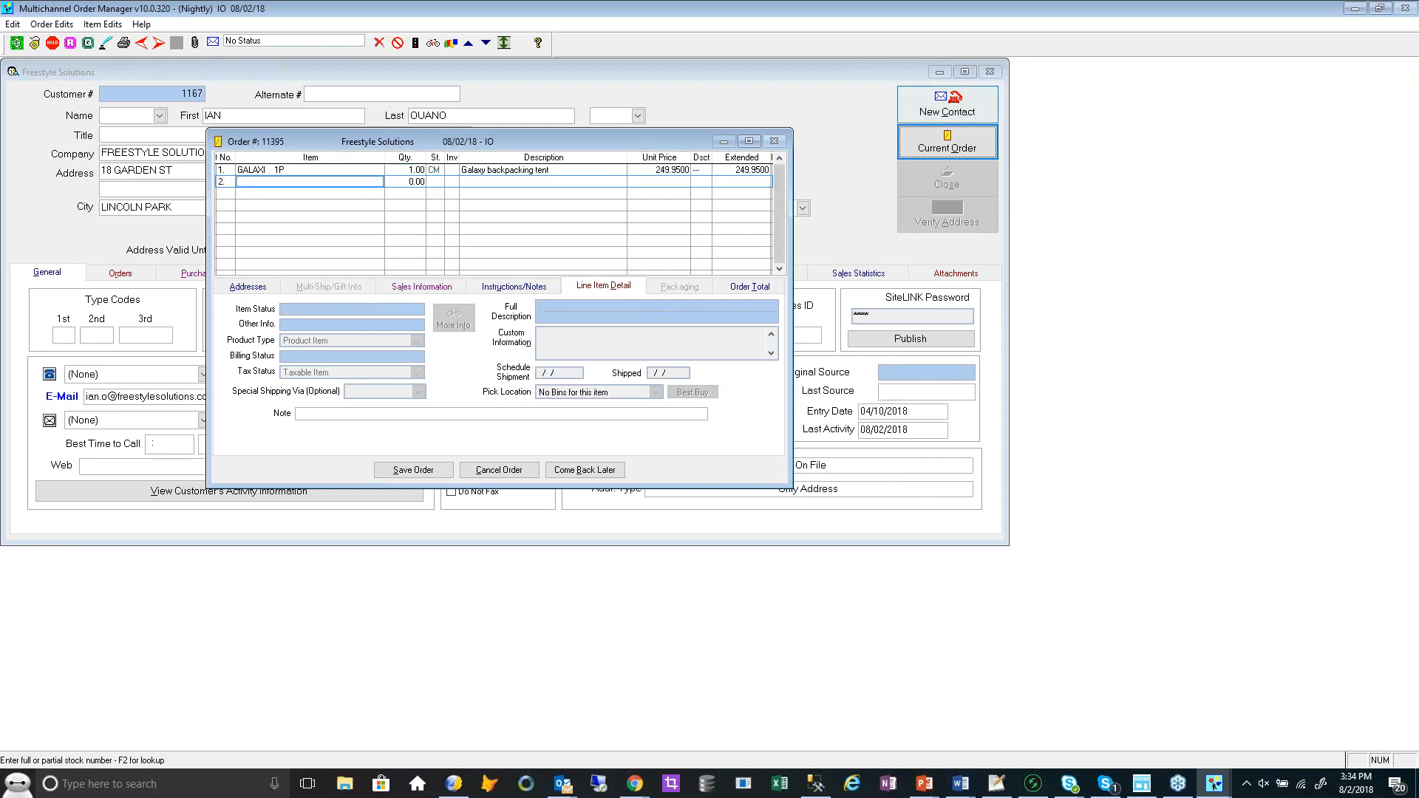
Add one ACVM Address Correction Validation Module as the order's second line item
text(ACVM)
key(Return)
click(749, 294)
key(Return)
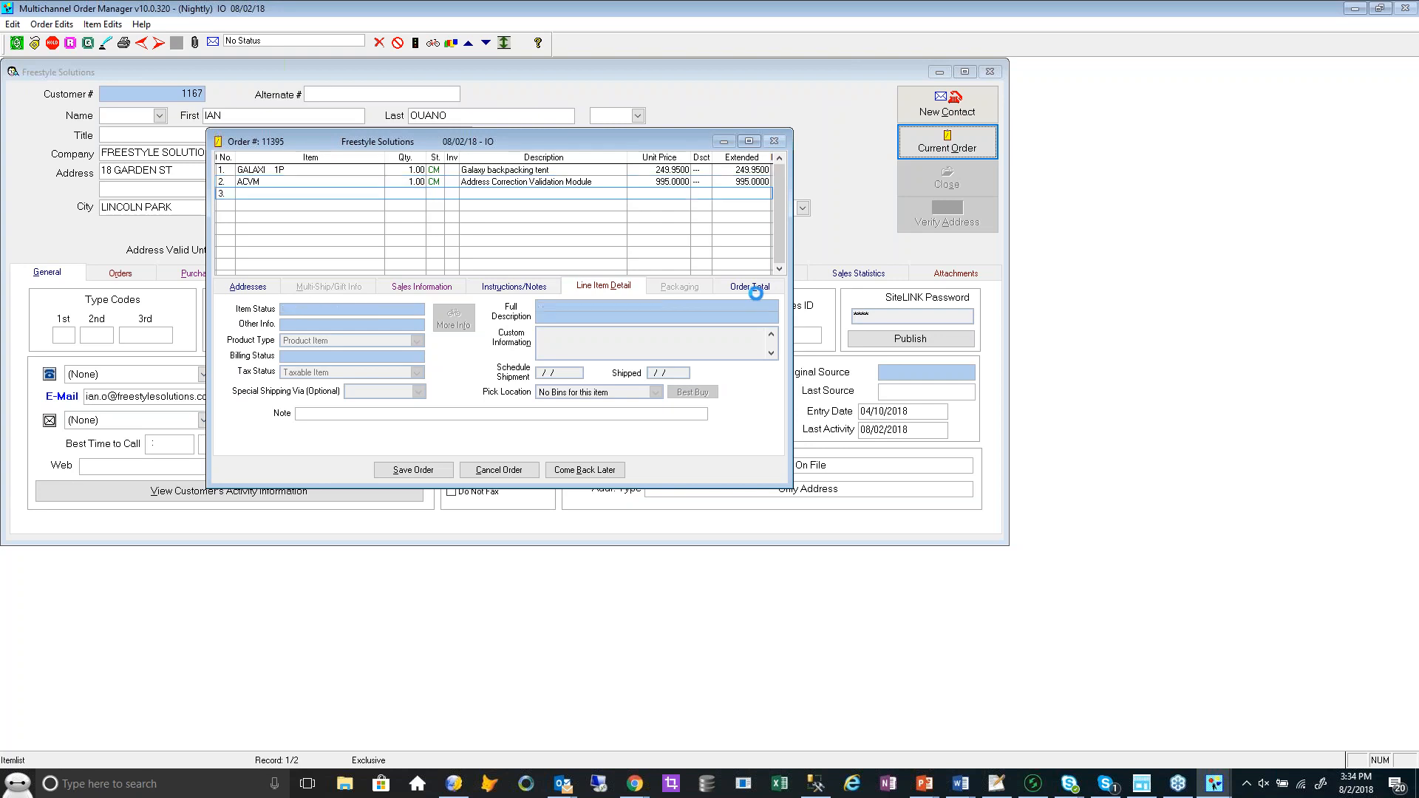
Choose Invoice as the order's payment method and decline to redeem the customer's reward points
click(757, 293)
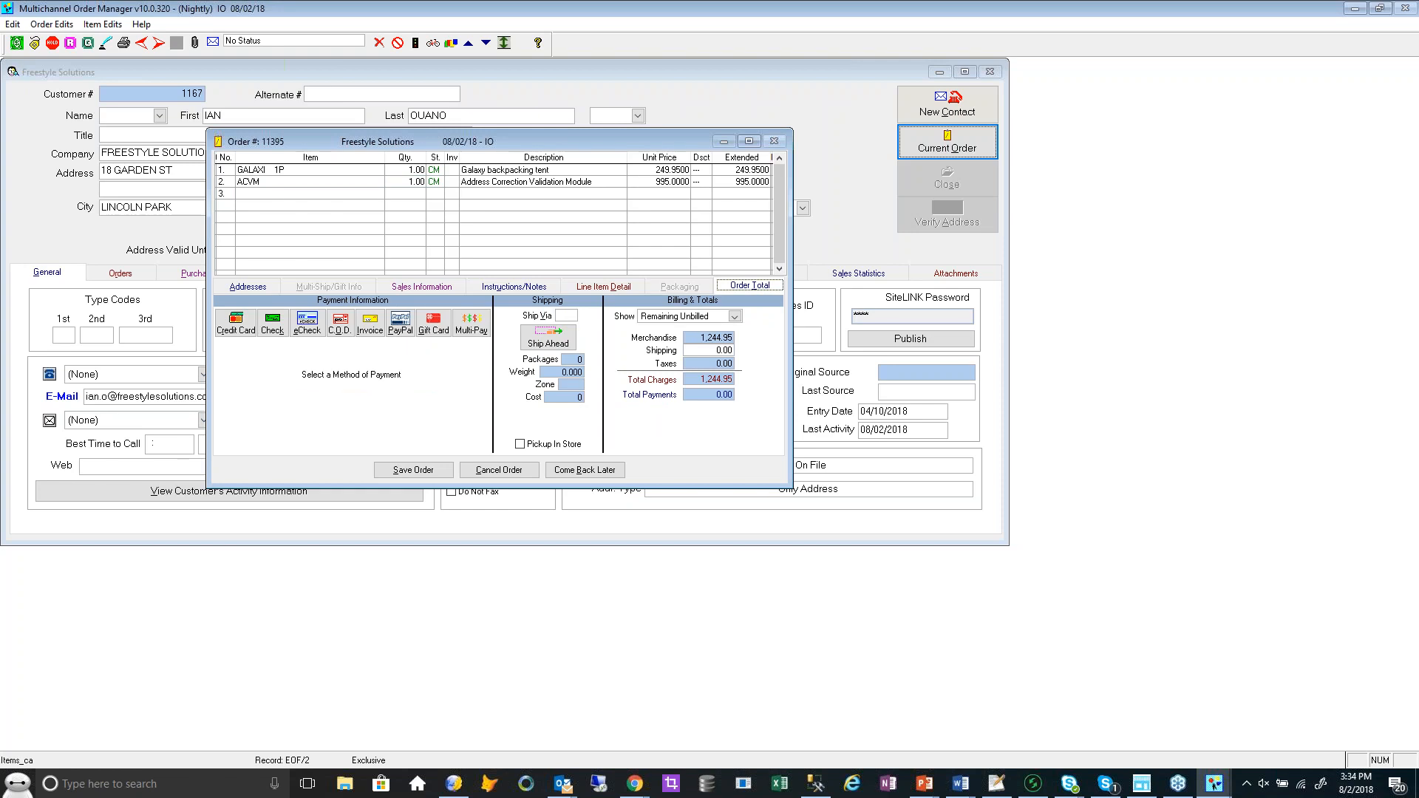
click(573, 317)
click(370, 326)
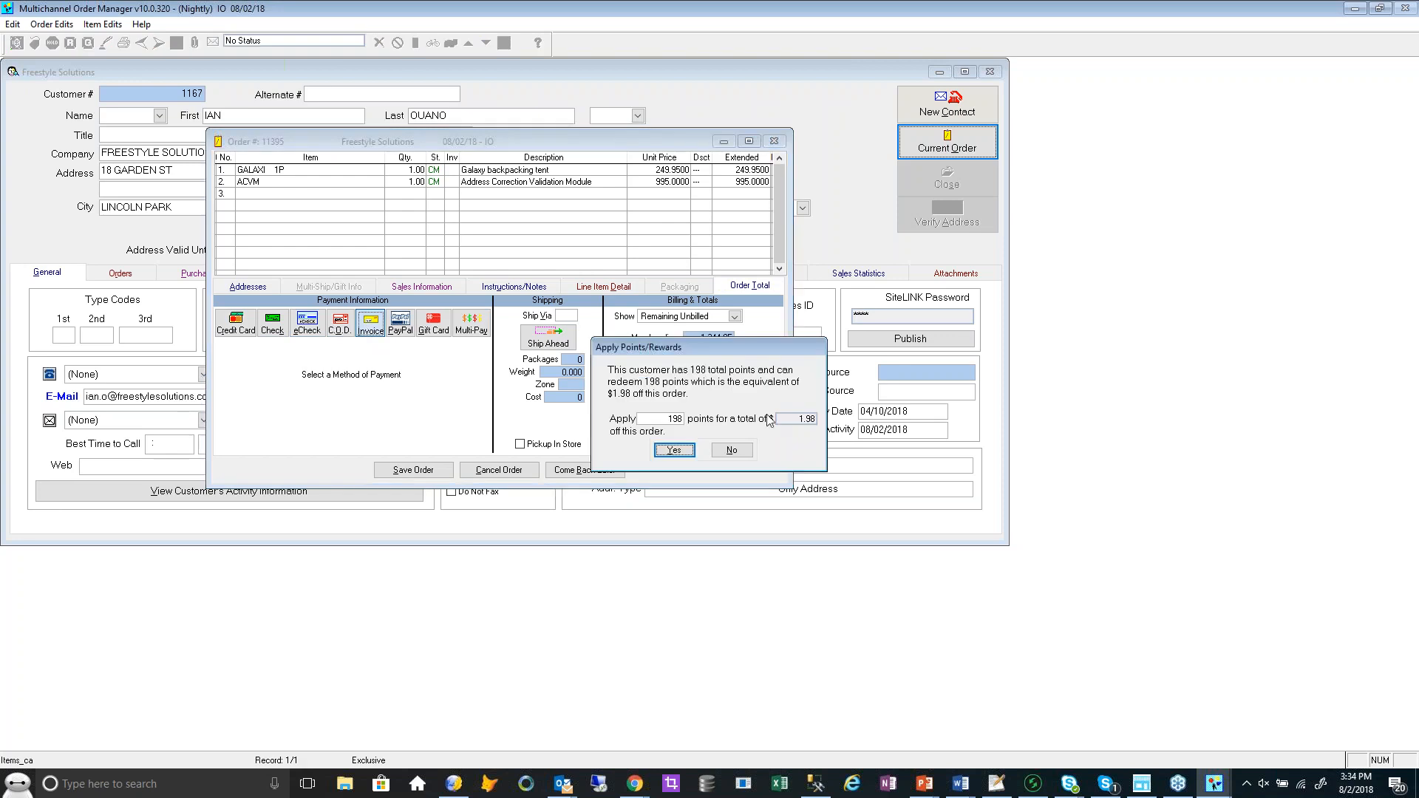
click(734, 449)
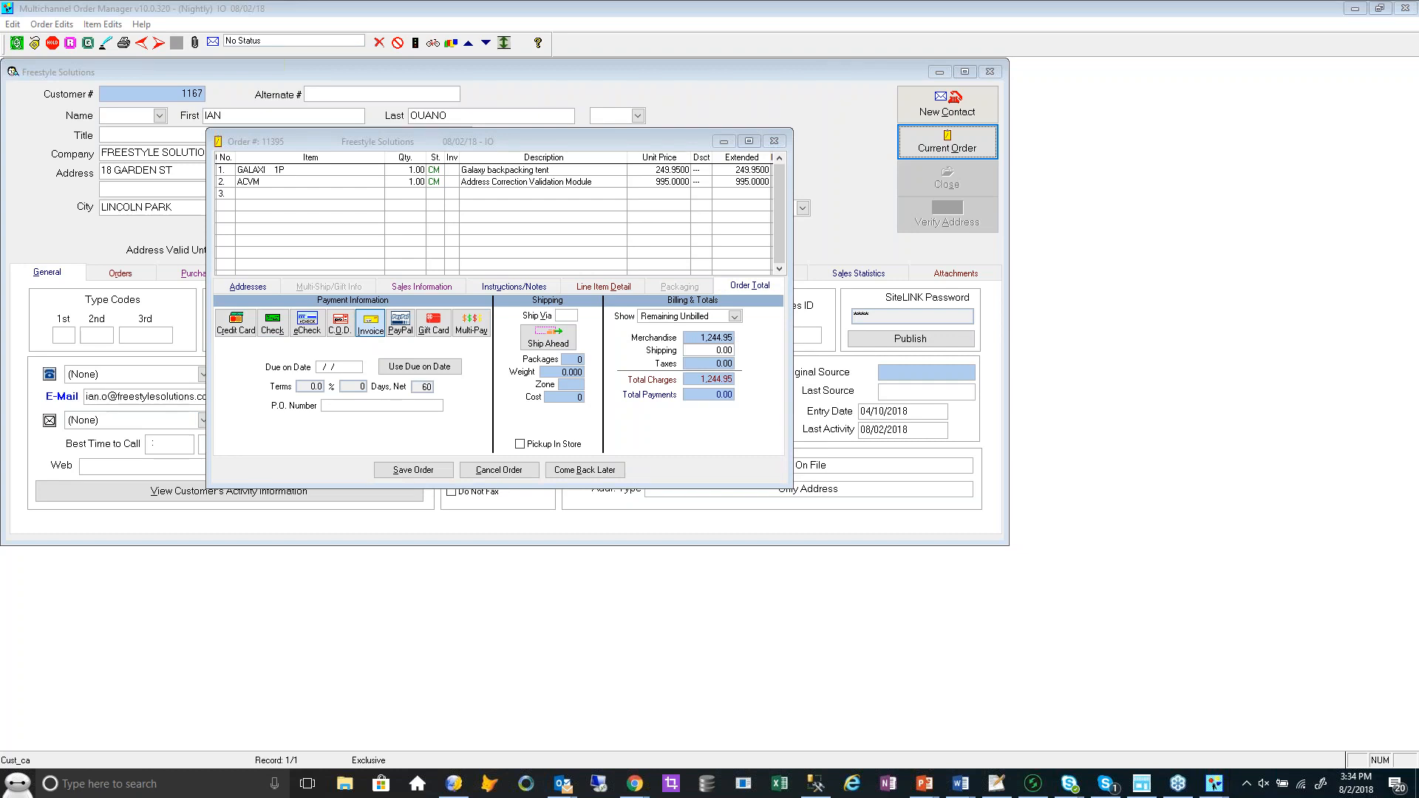
Set the order's shipping method to UPS and dismiss the comparative shipping information
click(560, 313)
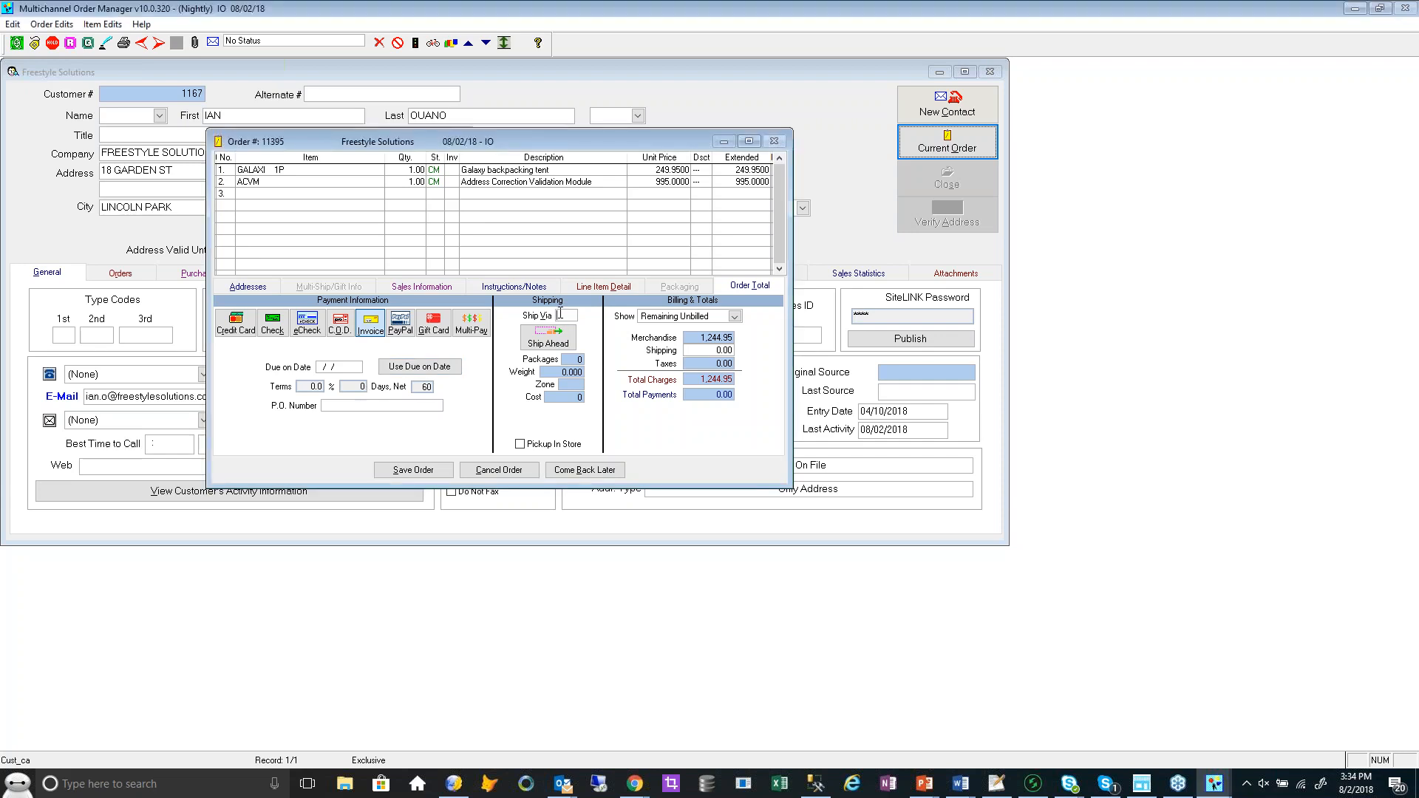
text(UPS)
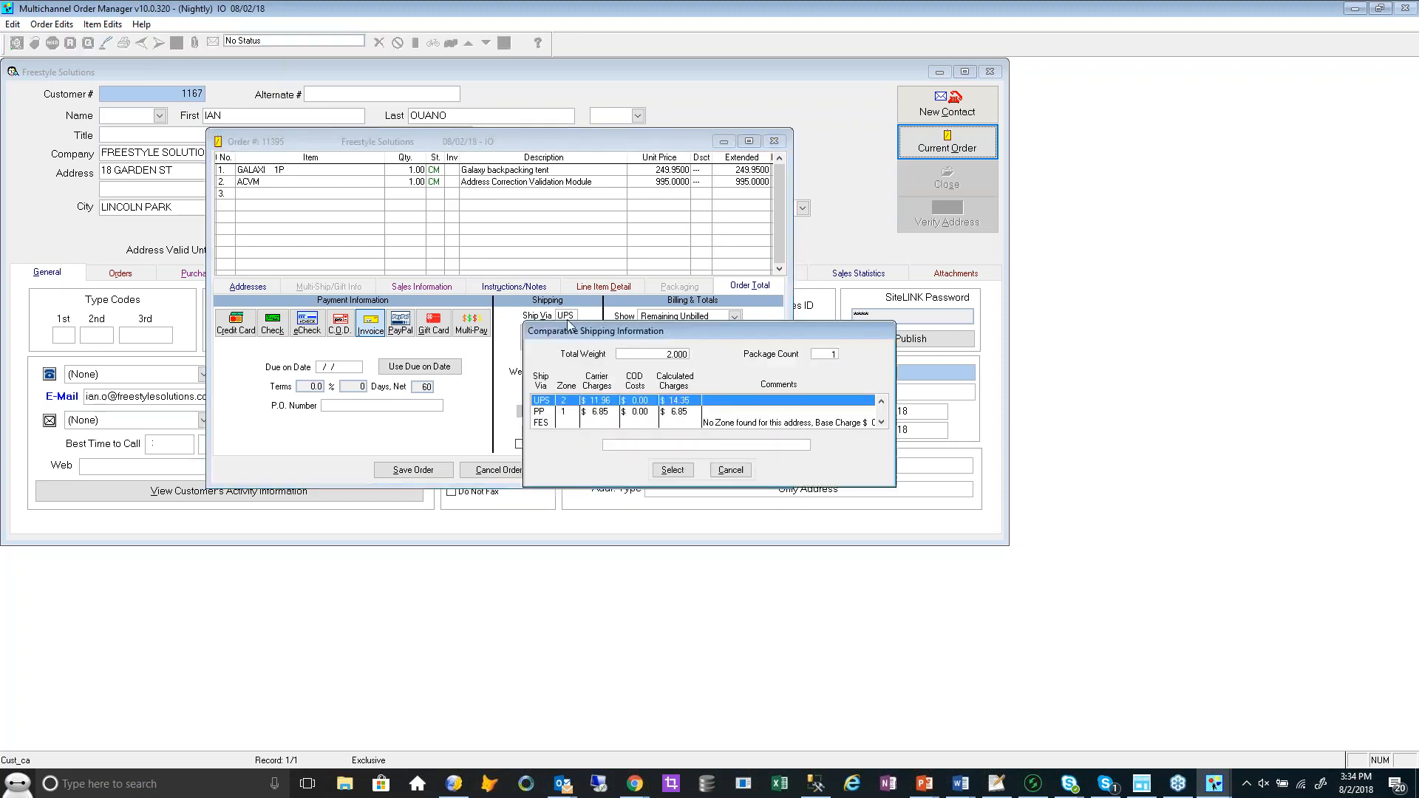
click(720, 473)
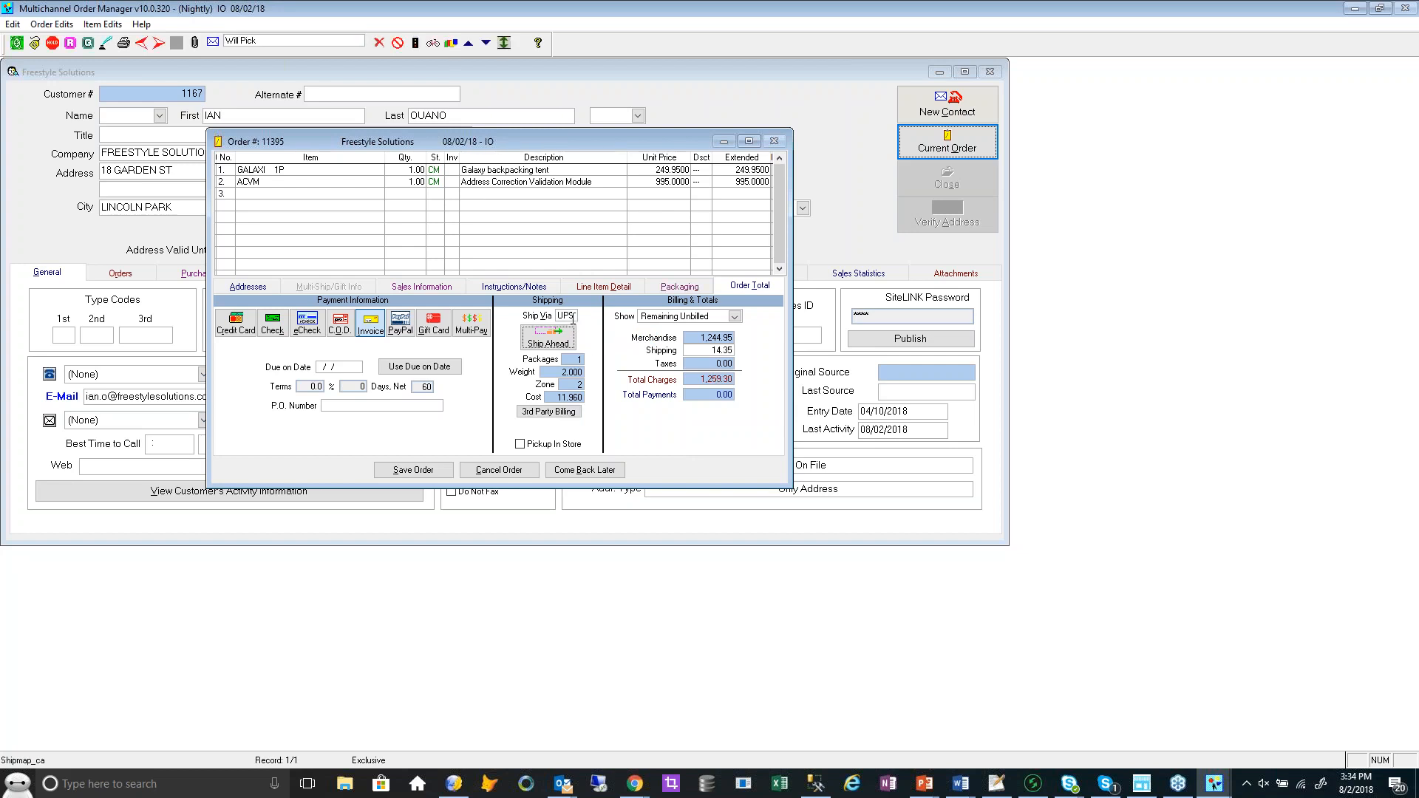
Set the order's shipping method to BST and open the comparison of carrier rates for its box
text(BST)
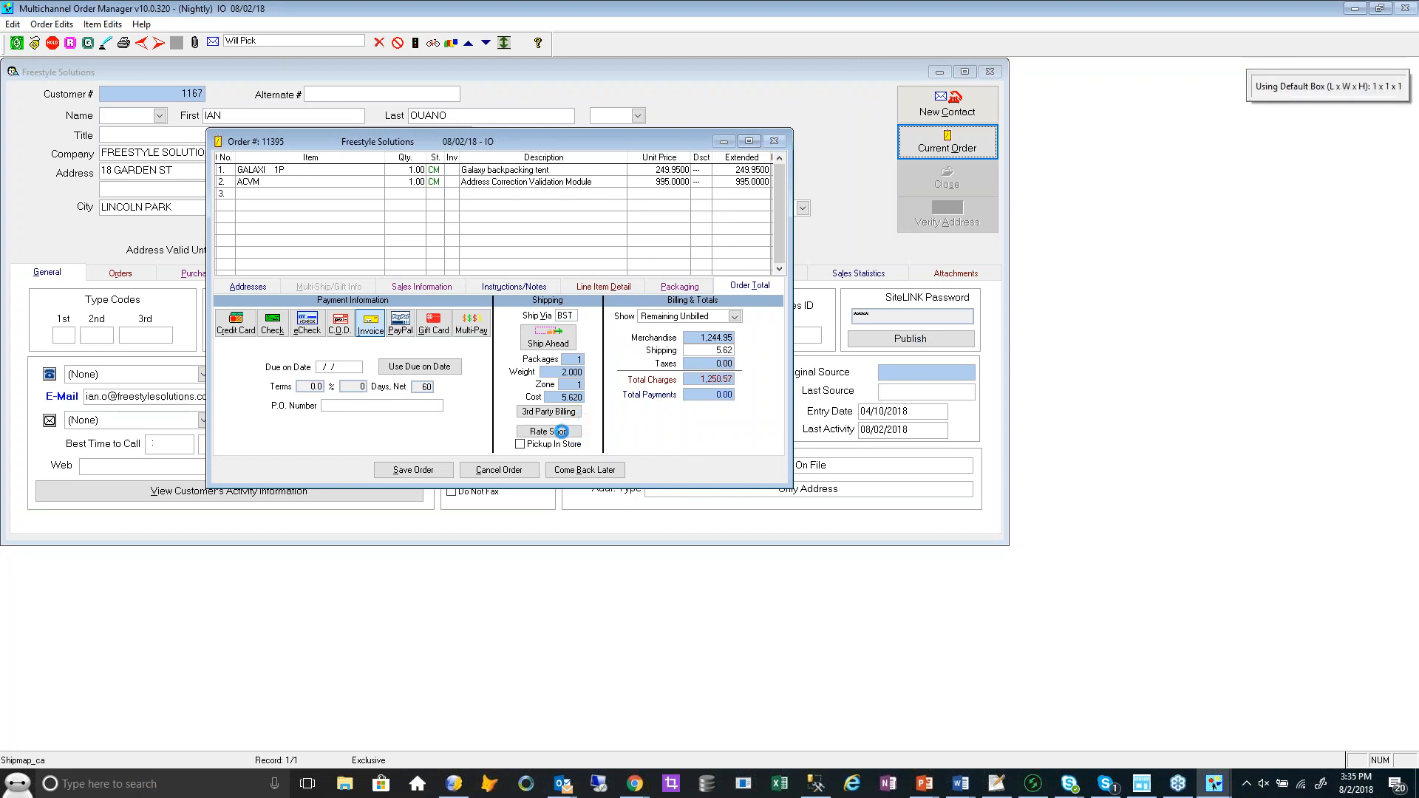
click(548, 430)
drag(761, 259, 648, 163)
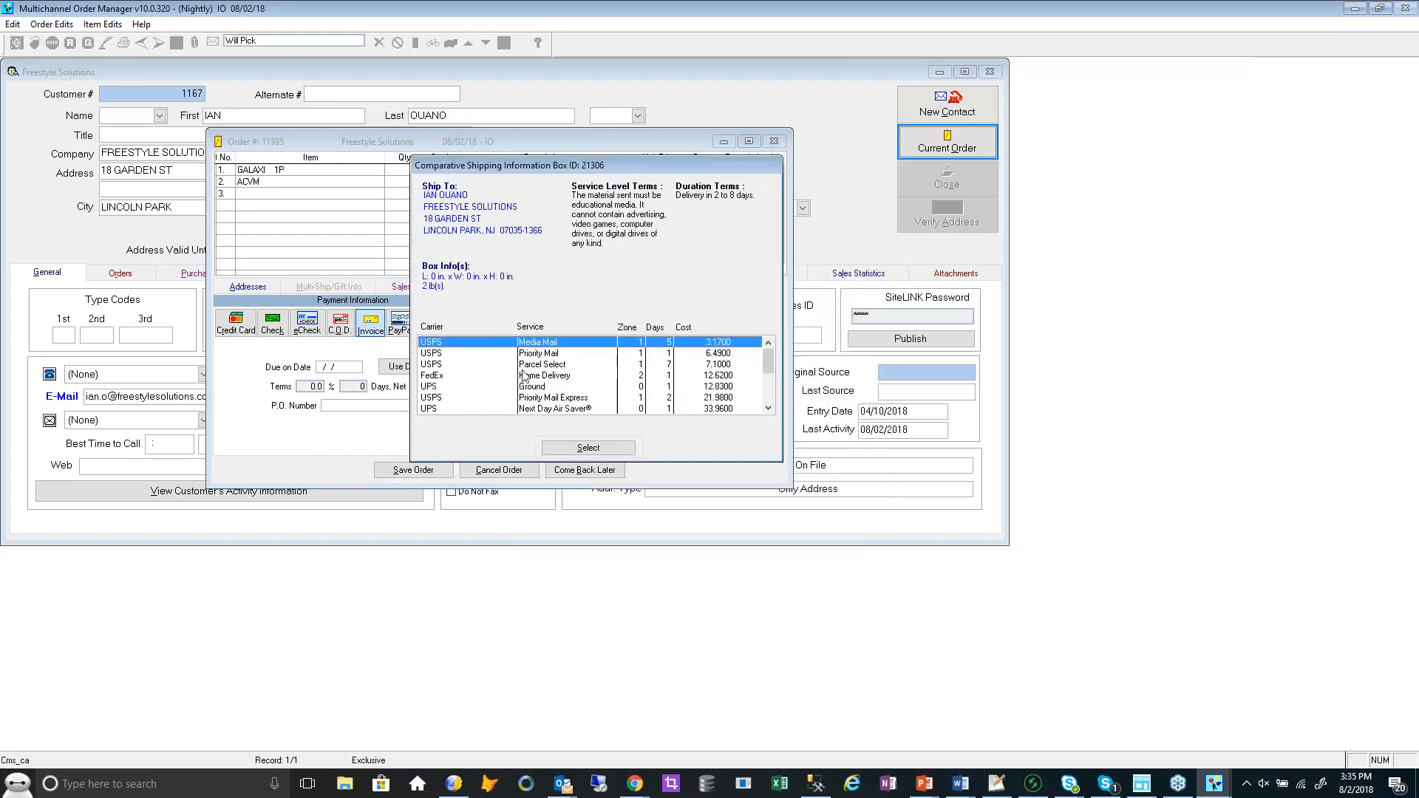
Compare the terms of the listed services, from USPS Media Mail and Priority Mail to FedEx Home Delivery, UPS Ground and Next Day Air Saver
click(519, 362)
click(538, 343)
click(594, 354)
click(698, 365)
click(678, 376)
click(633, 388)
click(633, 408)
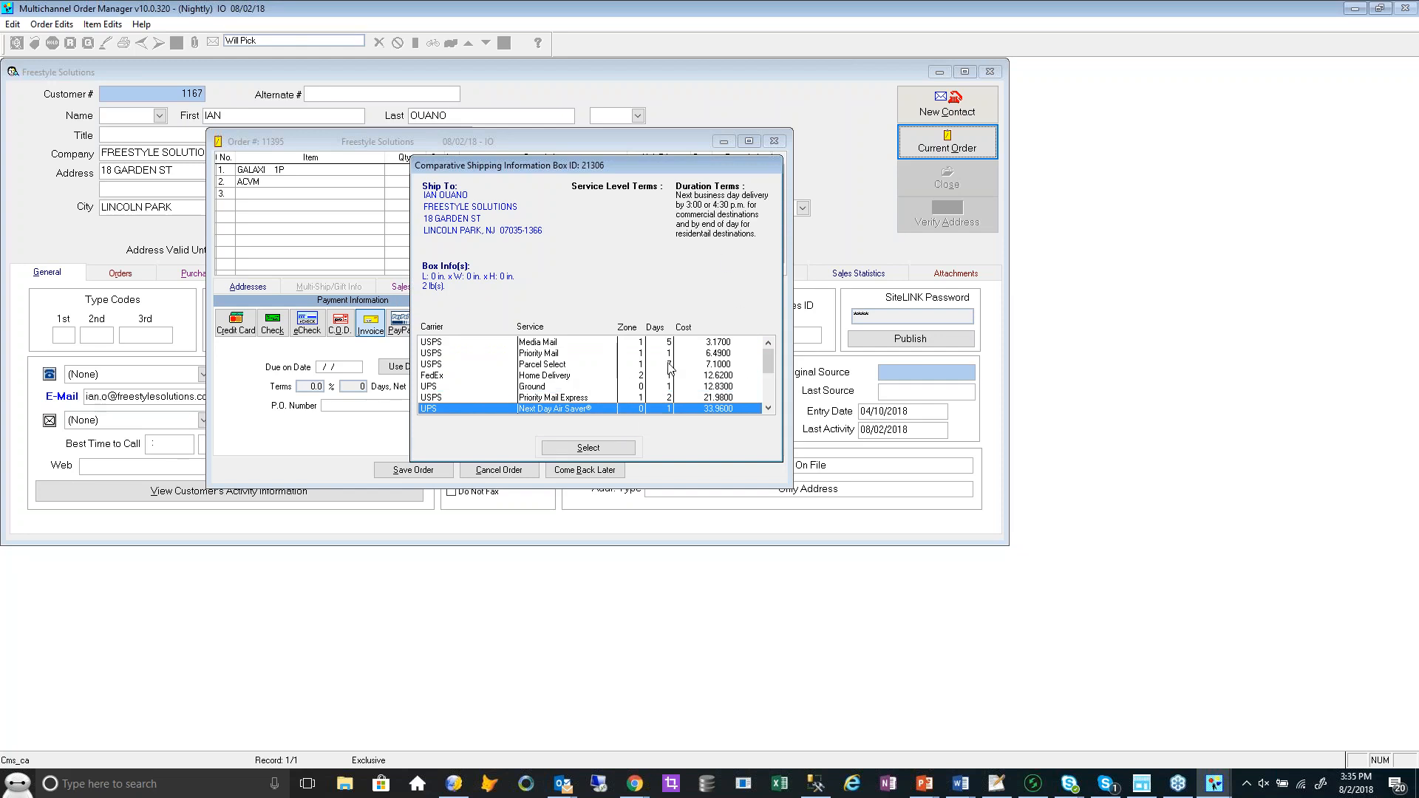
Compare the terms of Priority Mail Express, Media Mail and Priority Mail, and select UPS Ground for the box
click(599, 398)
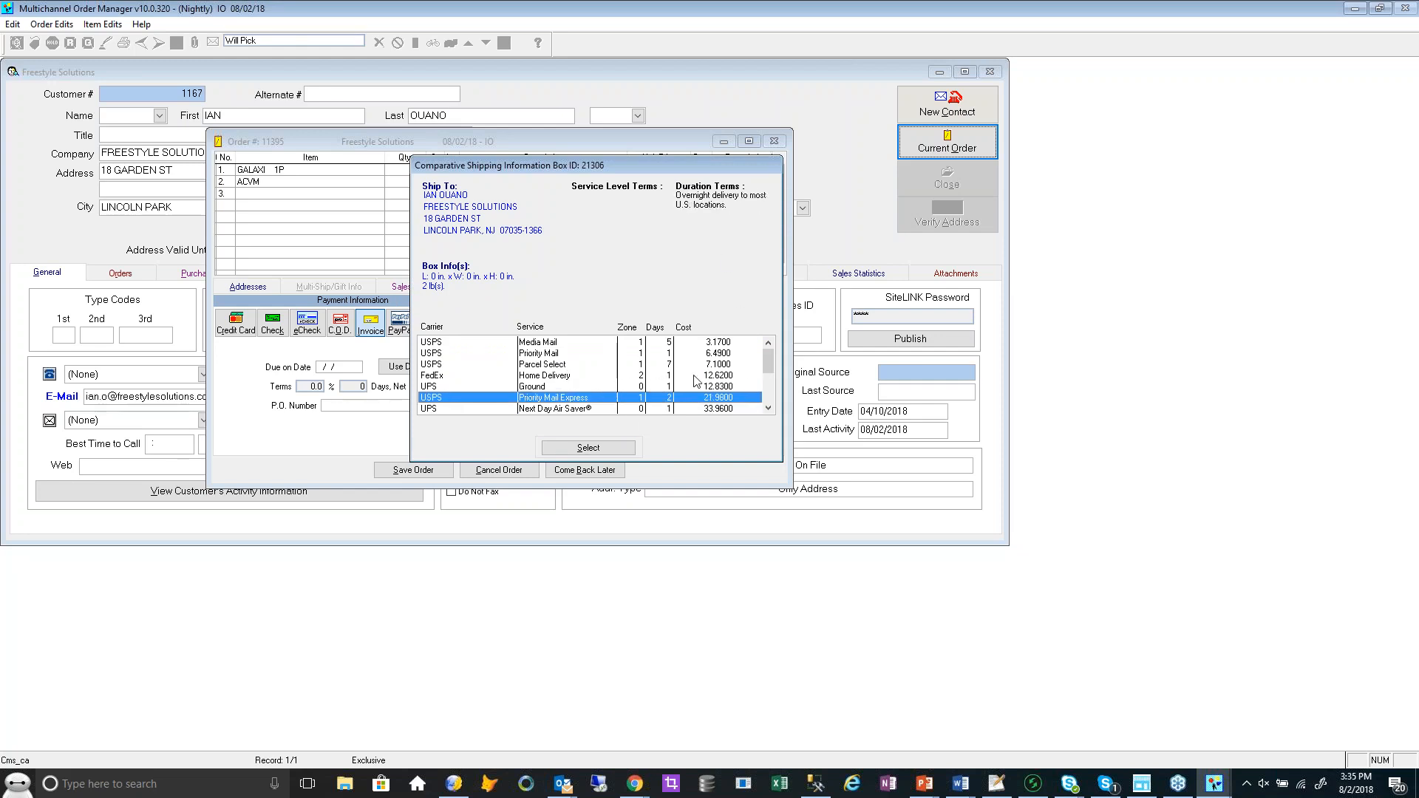
click(711, 341)
click(583, 355)
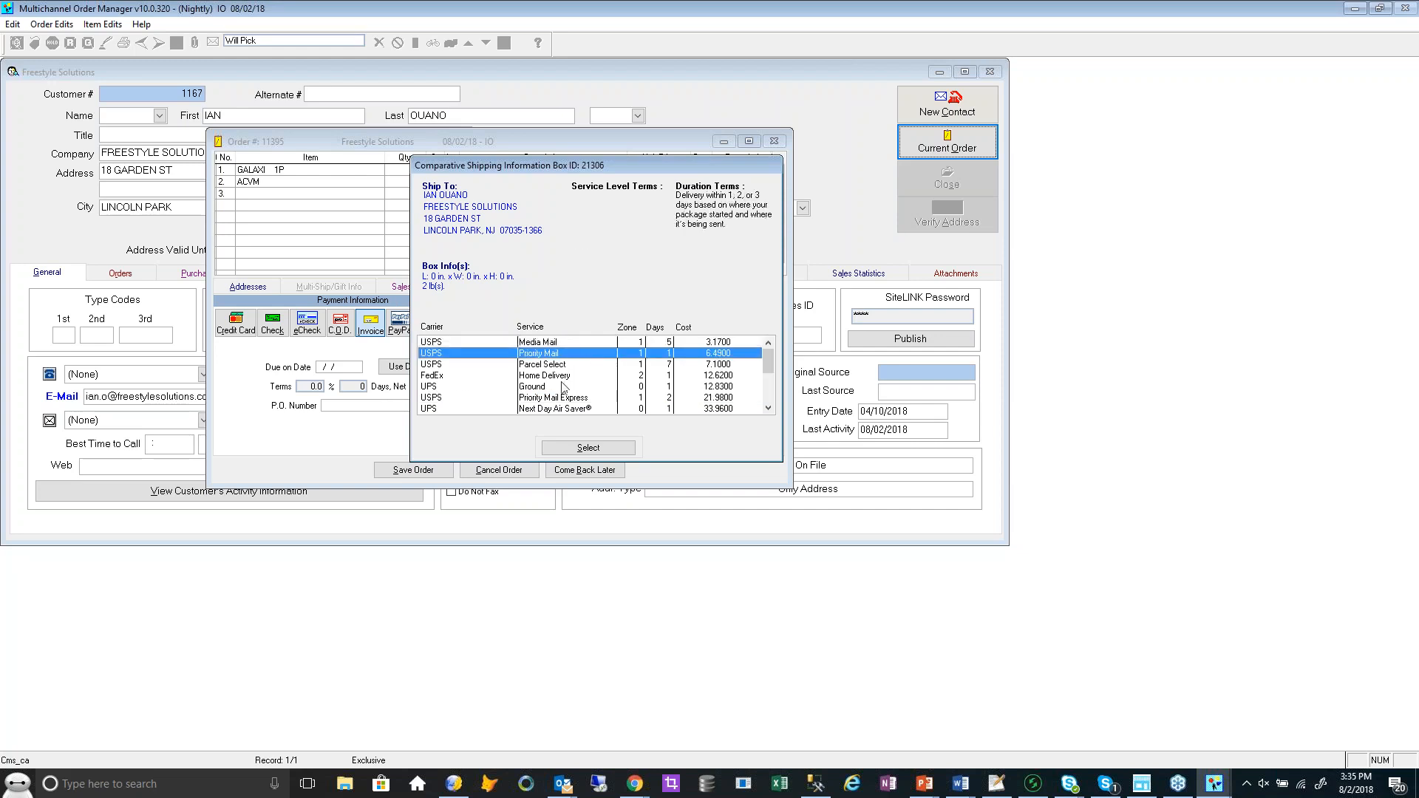
click(555, 390)
click(585, 447)
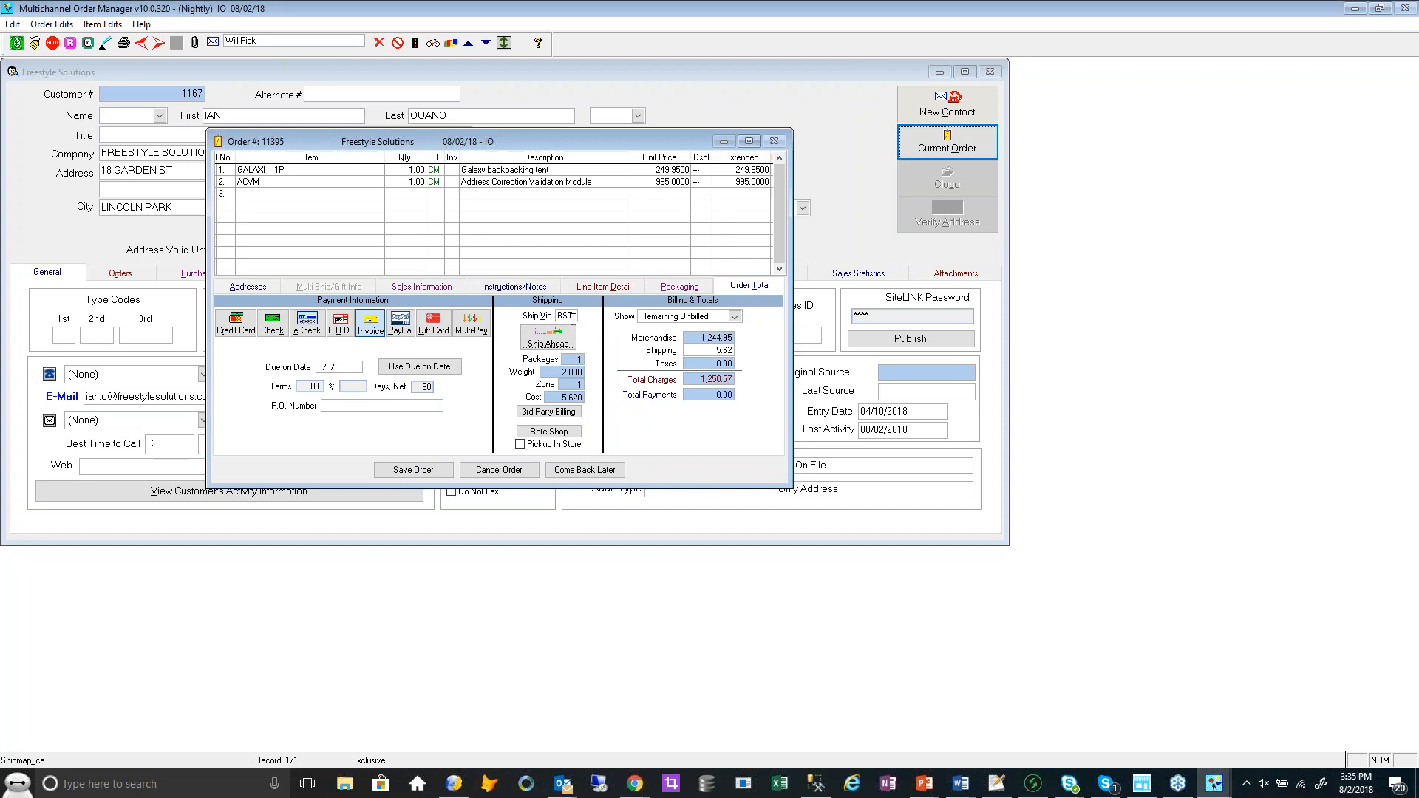
Set the order's shipping method to G2 and select USPS Priority Mail Express from the carrier rate comparison
click(541, 316)
text(G2)
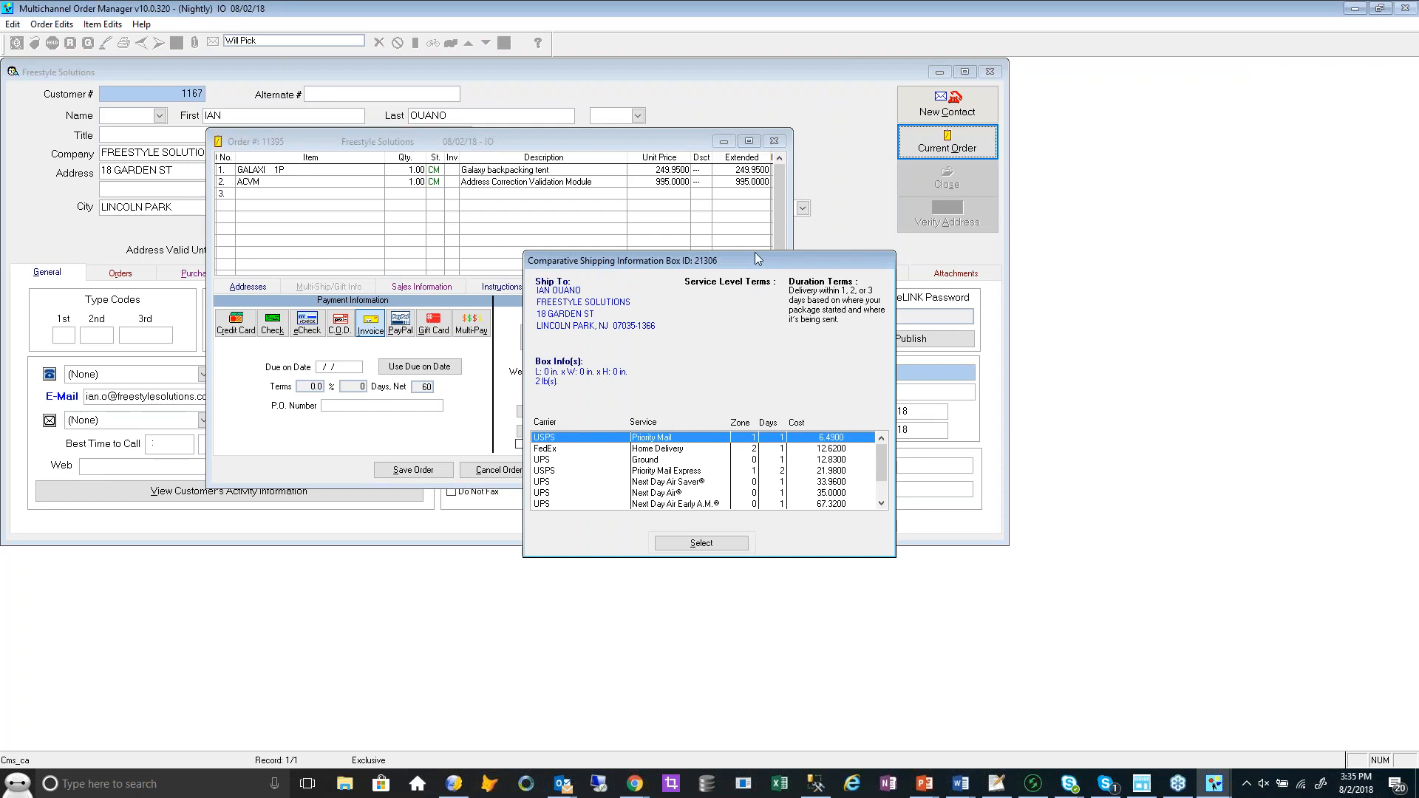
drag(755, 259, 659, 185)
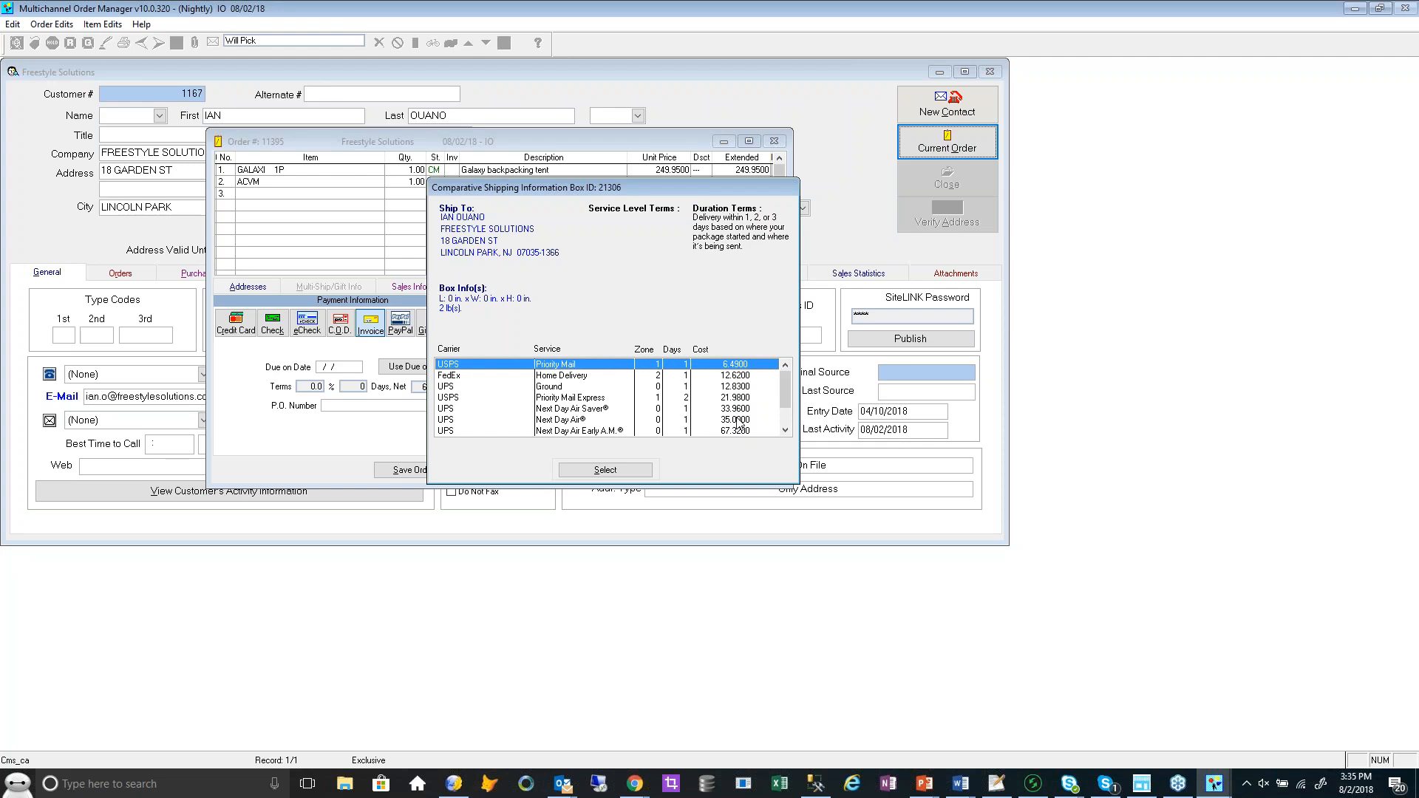
click(576, 388)
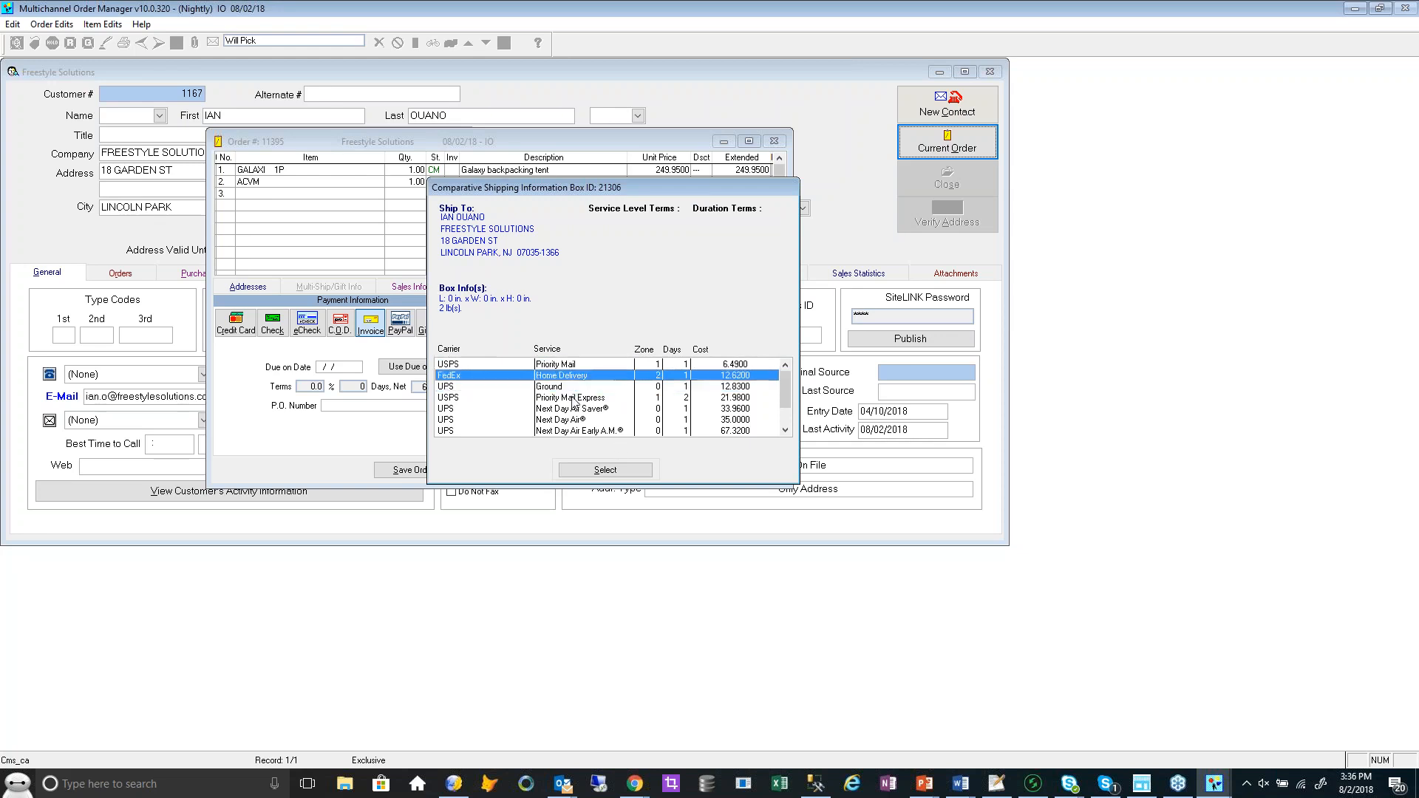
click(577, 399)
click(607, 470)
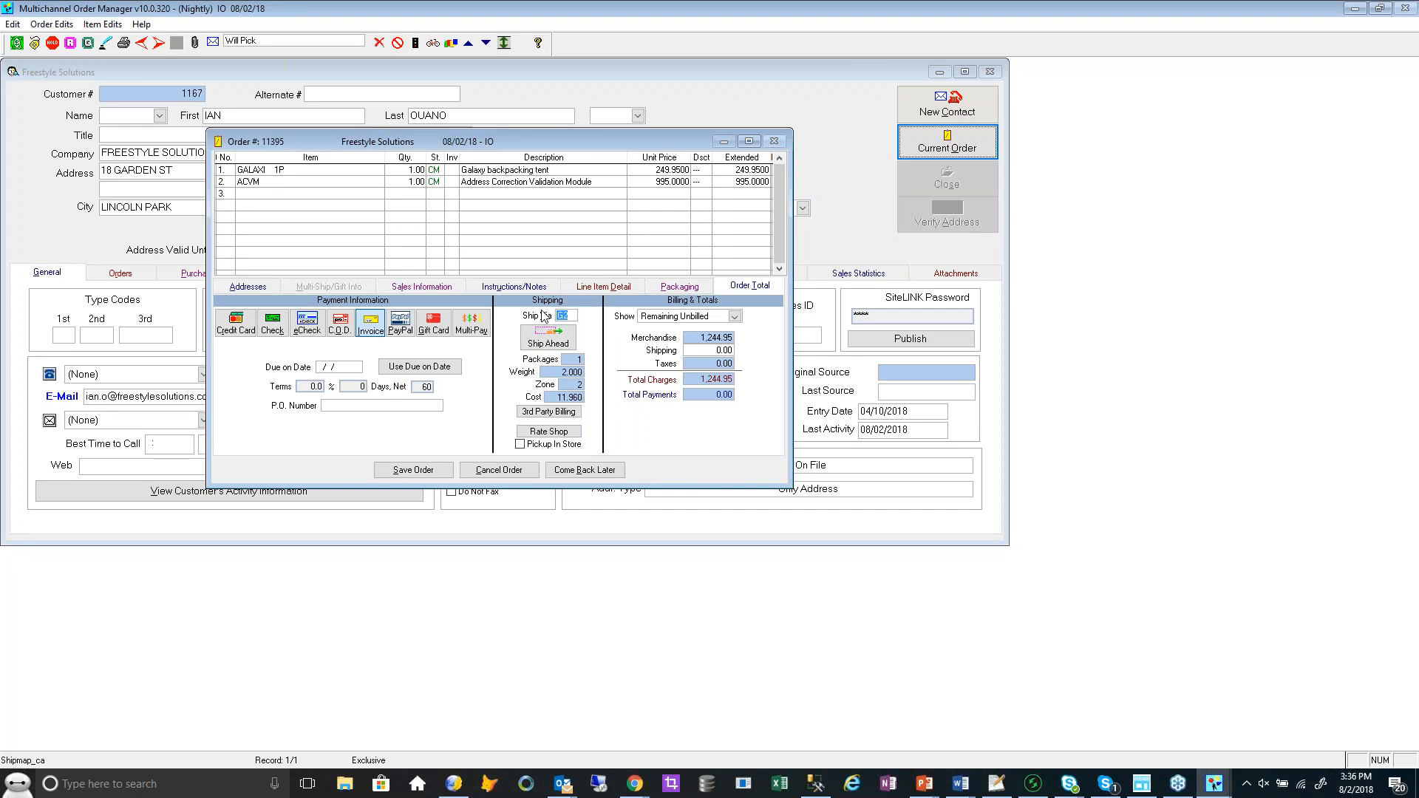
Replace the order's shipping method with URS
key(Delete)
key(Tab)
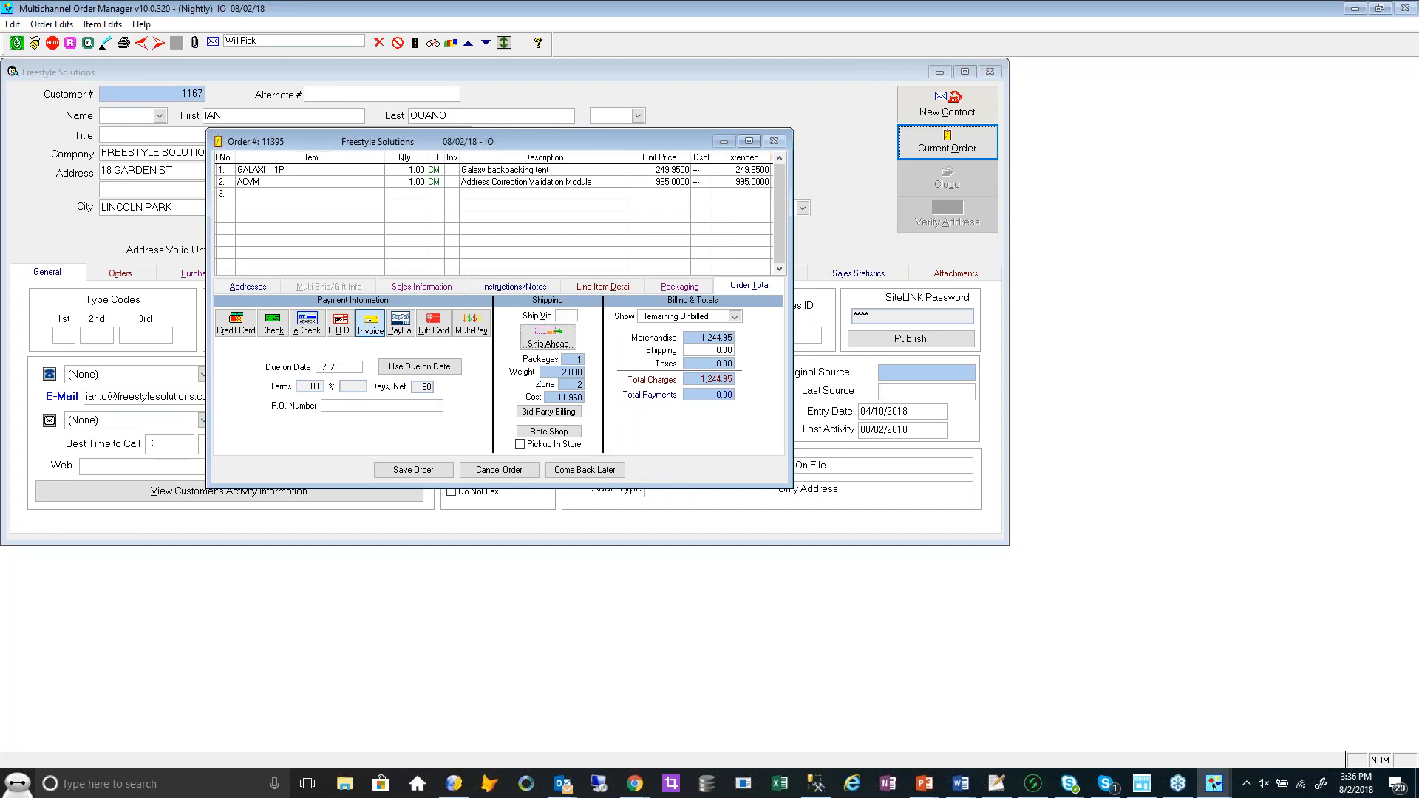
click(567, 316)
text(SOLU)
key(BackSpace)
key(BackSpace)
text(URS)
Rate shop the order's box and select UPS Ground from the comparative shipping information
click(558, 430)
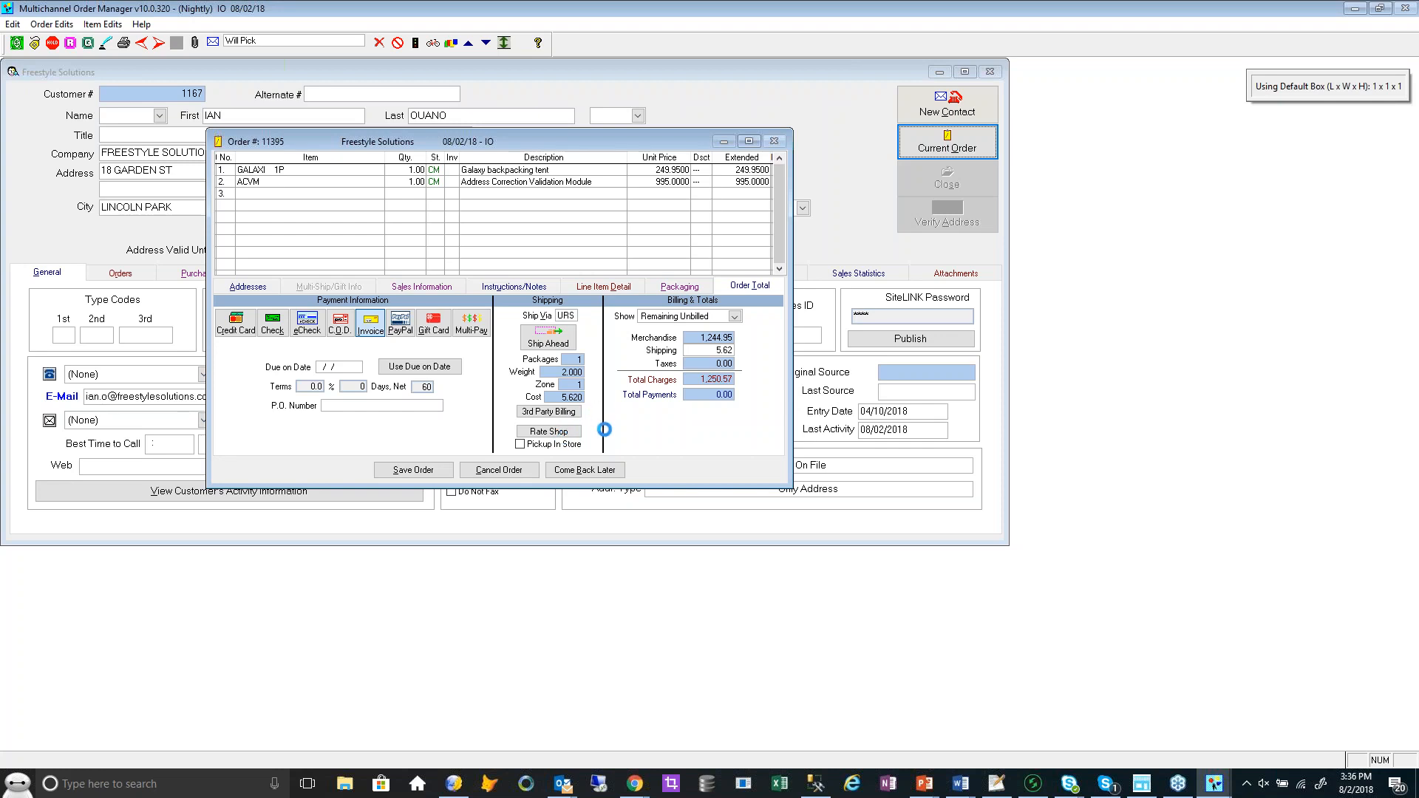
click(576, 433)
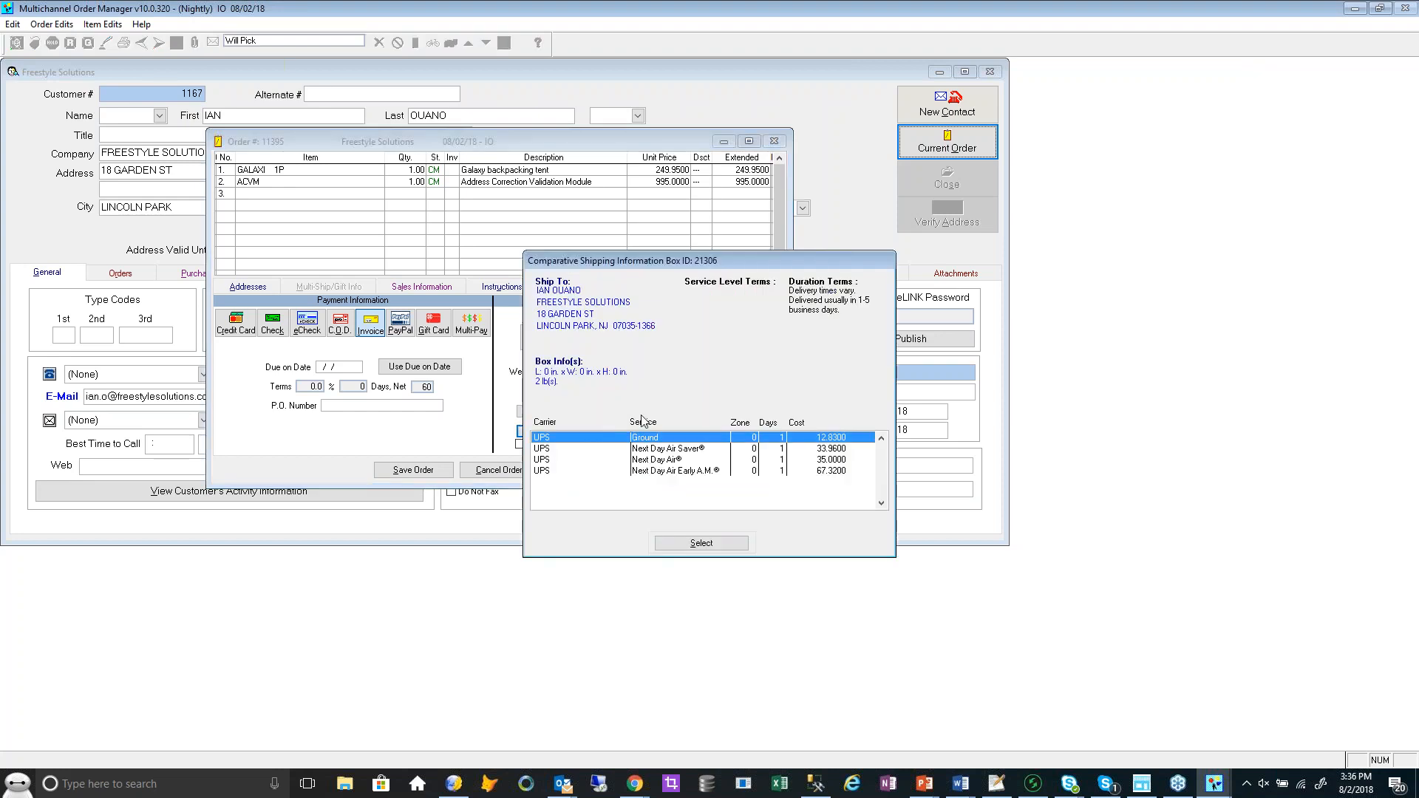
drag(673, 258, 632, 190)
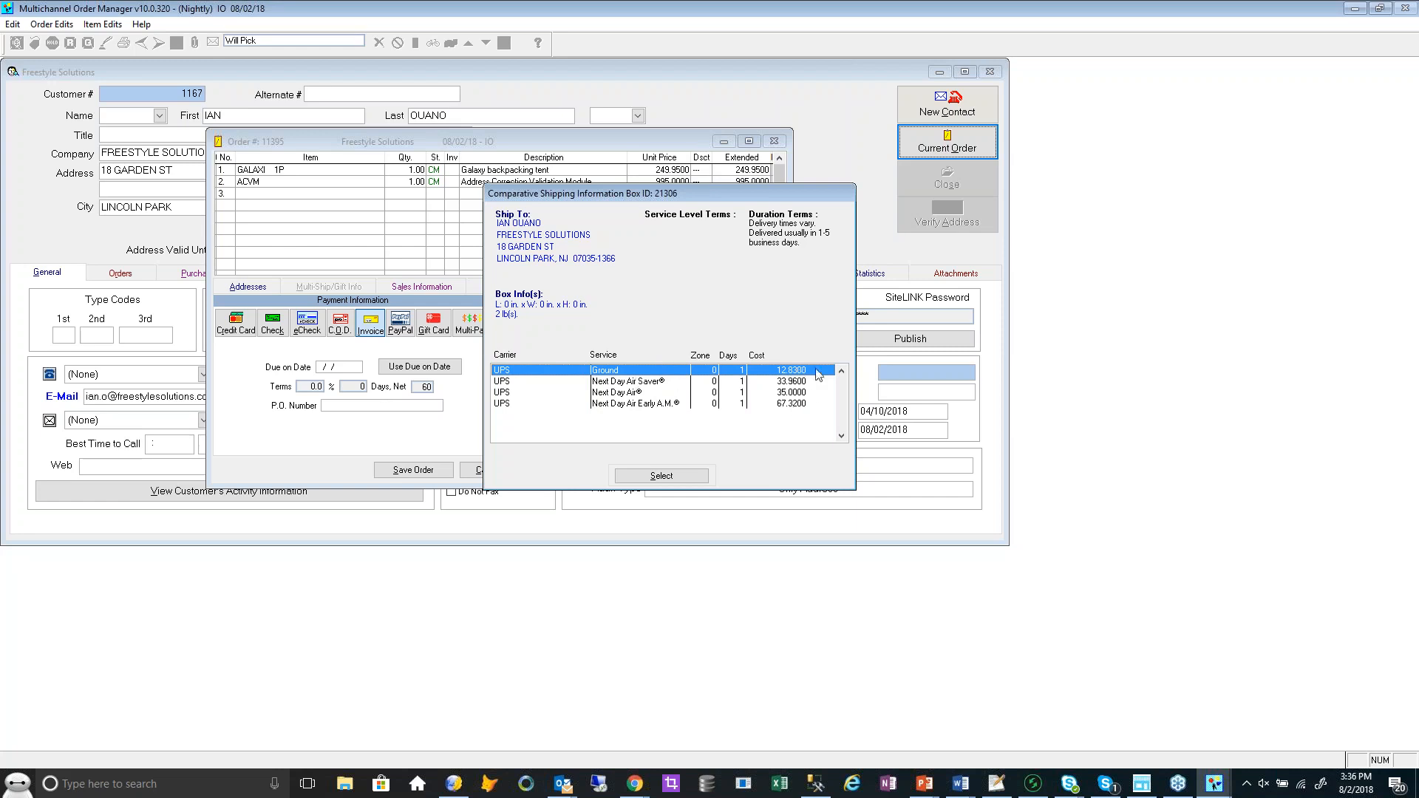
click(673, 474)
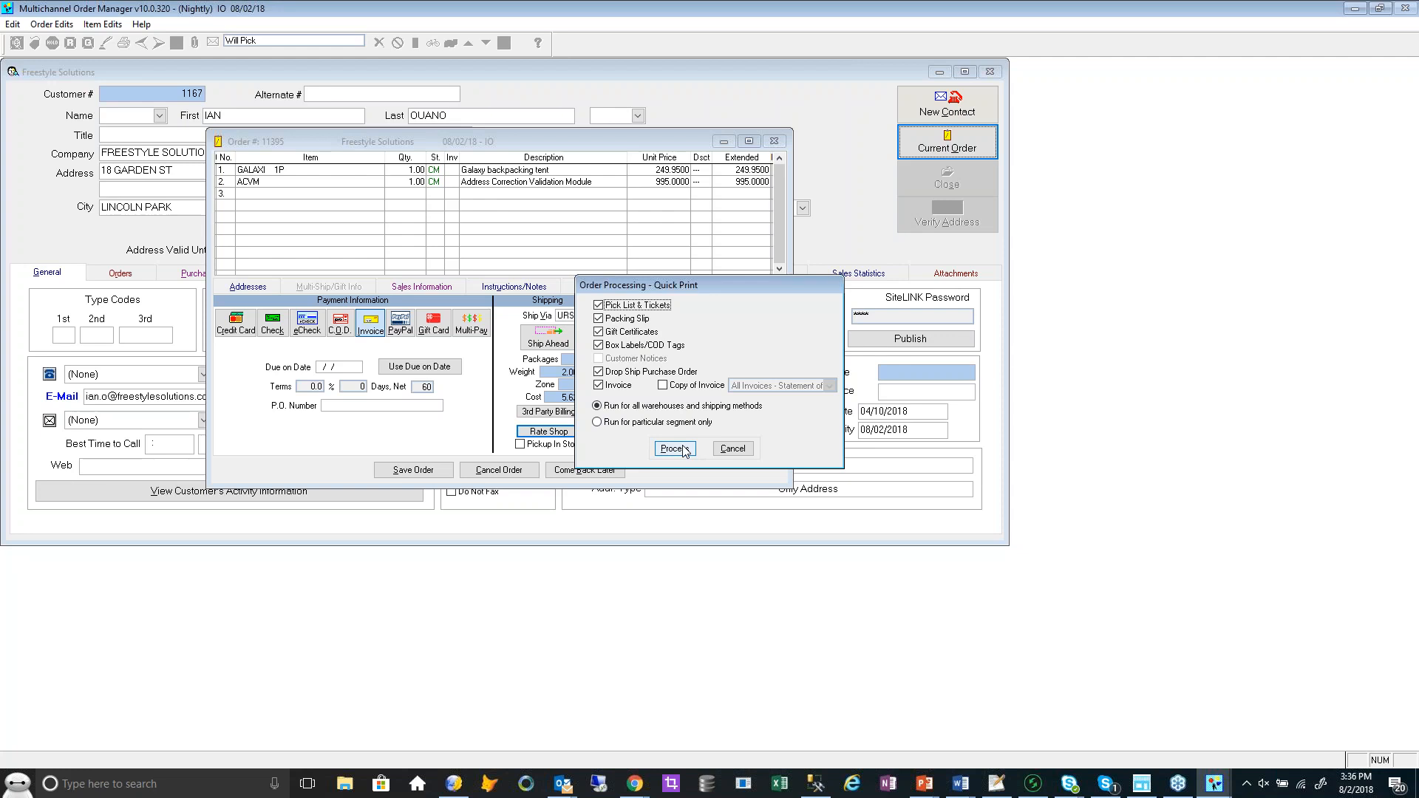
Process the order's Quick Print documents, set the pick ticket output to Microsoft XPS Document Writer and exit that report
click(674, 448)
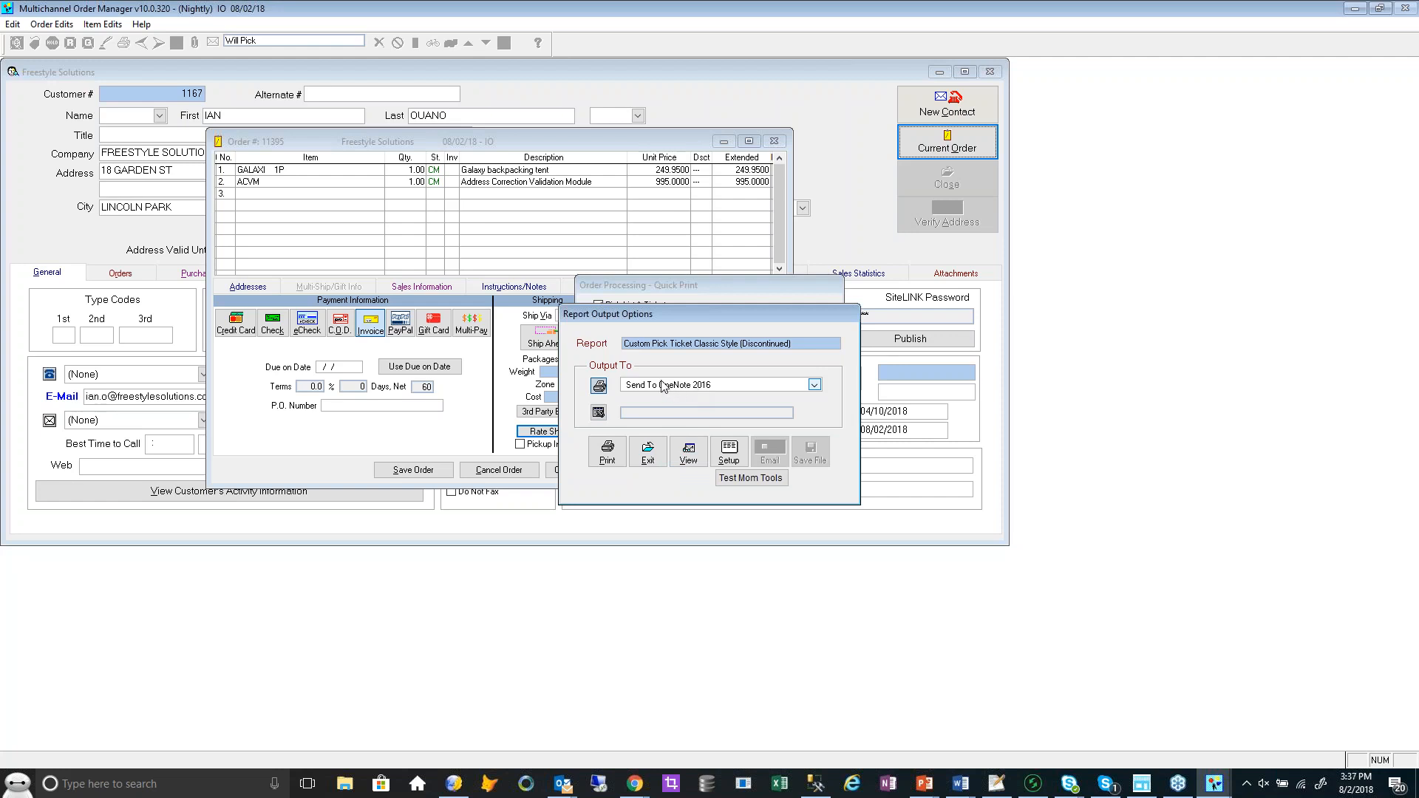
click(663, 385)
click(674, 421)
click(839, 444)
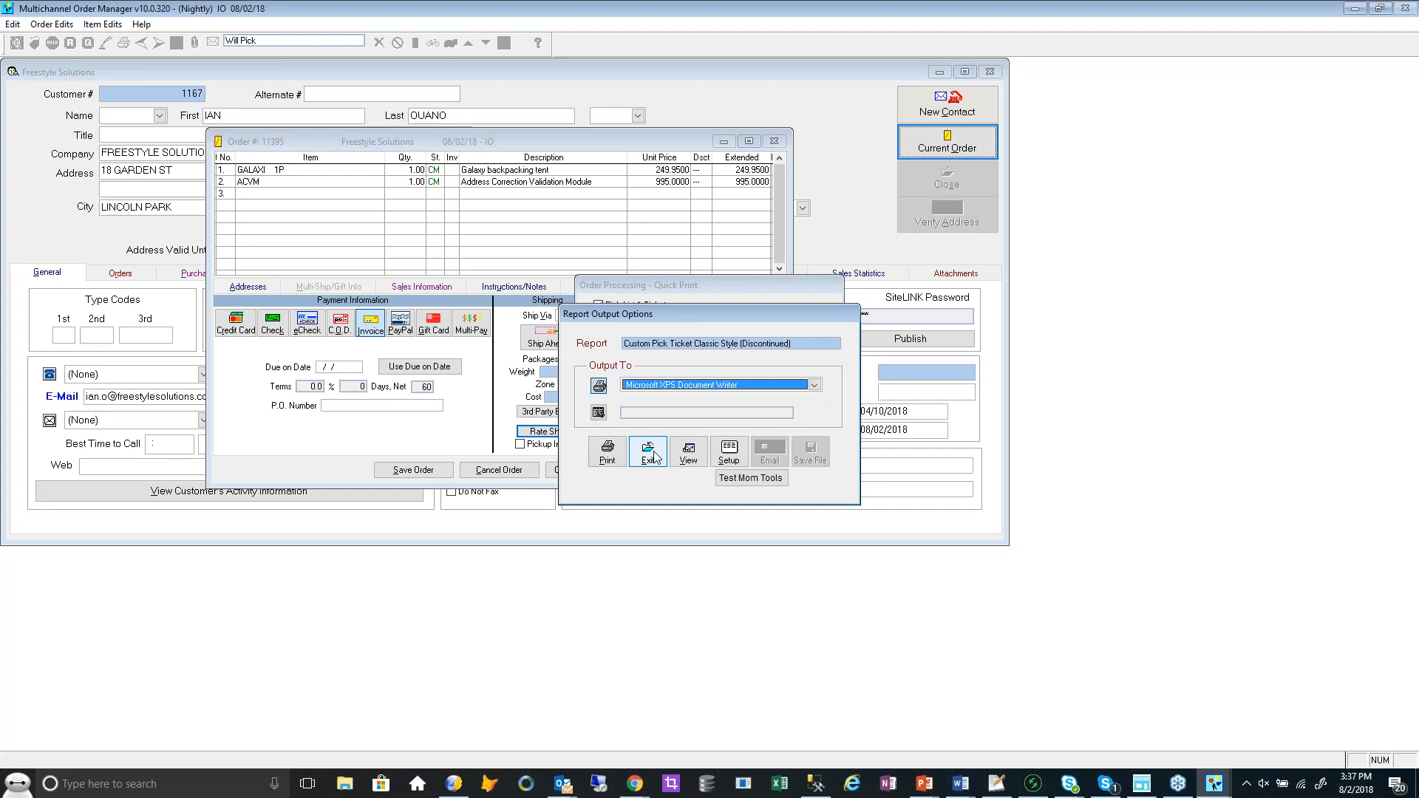
click(654, 453)
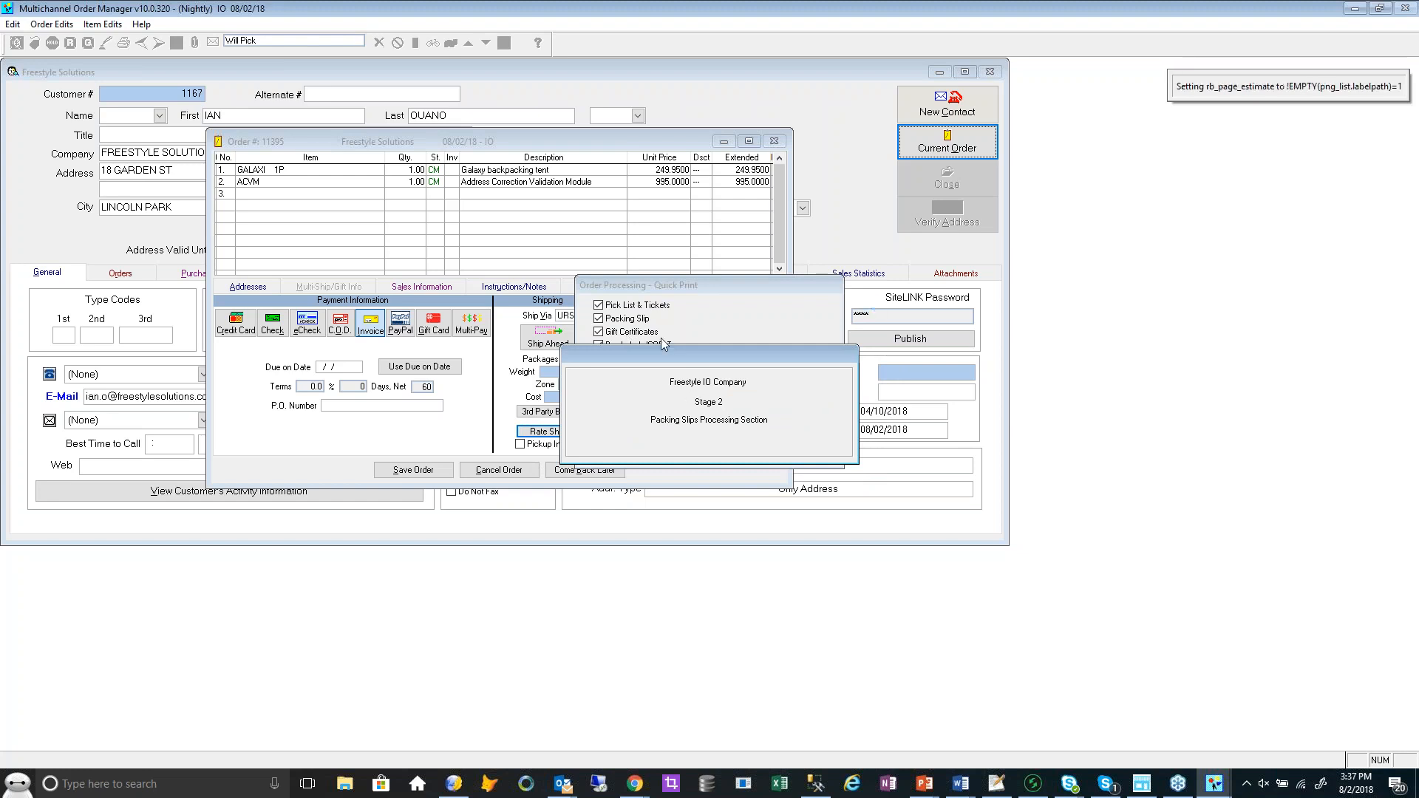
Preview the custom invoice/pack slip with its shipping label in a maximized window, and exit the report output to finish processing
click(689, 453)
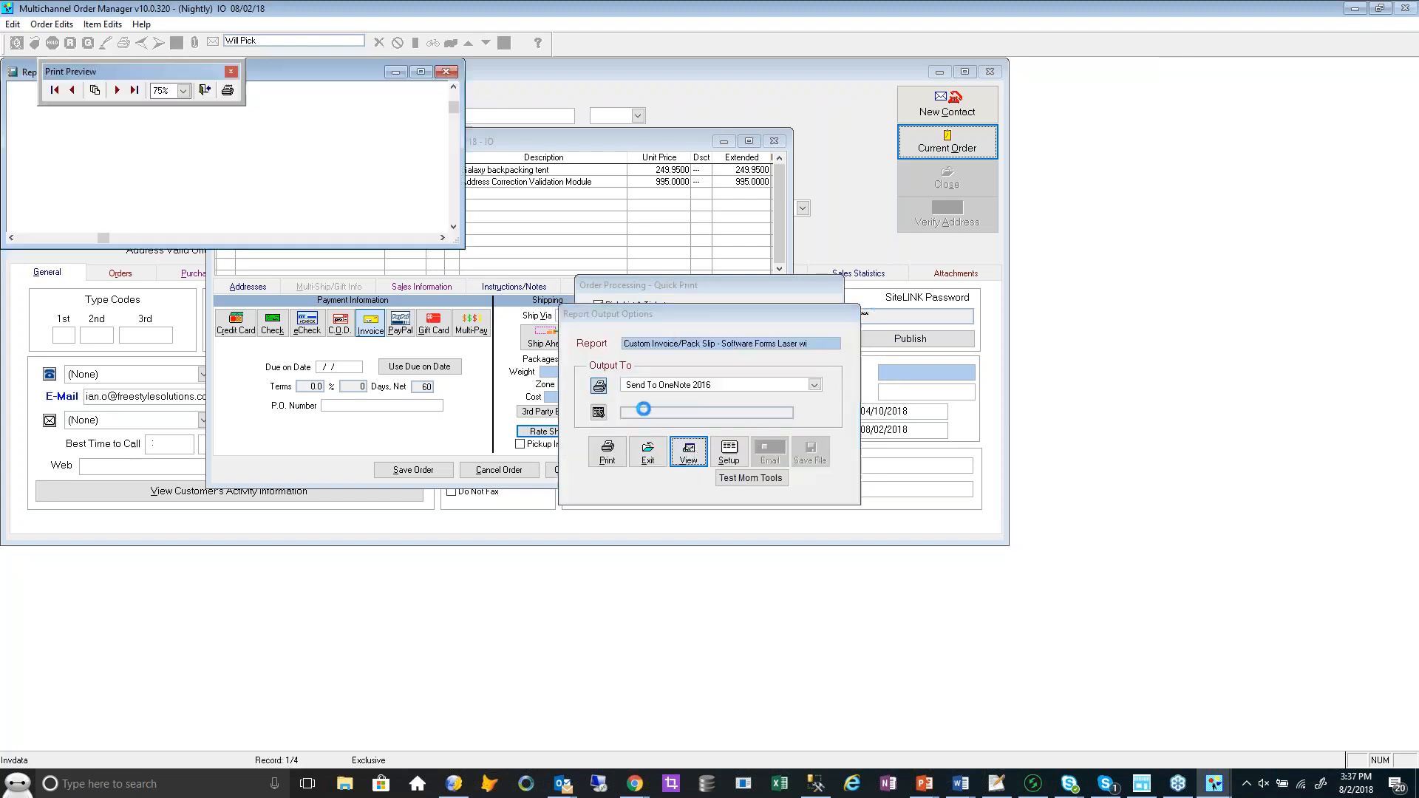
click(421, 71)
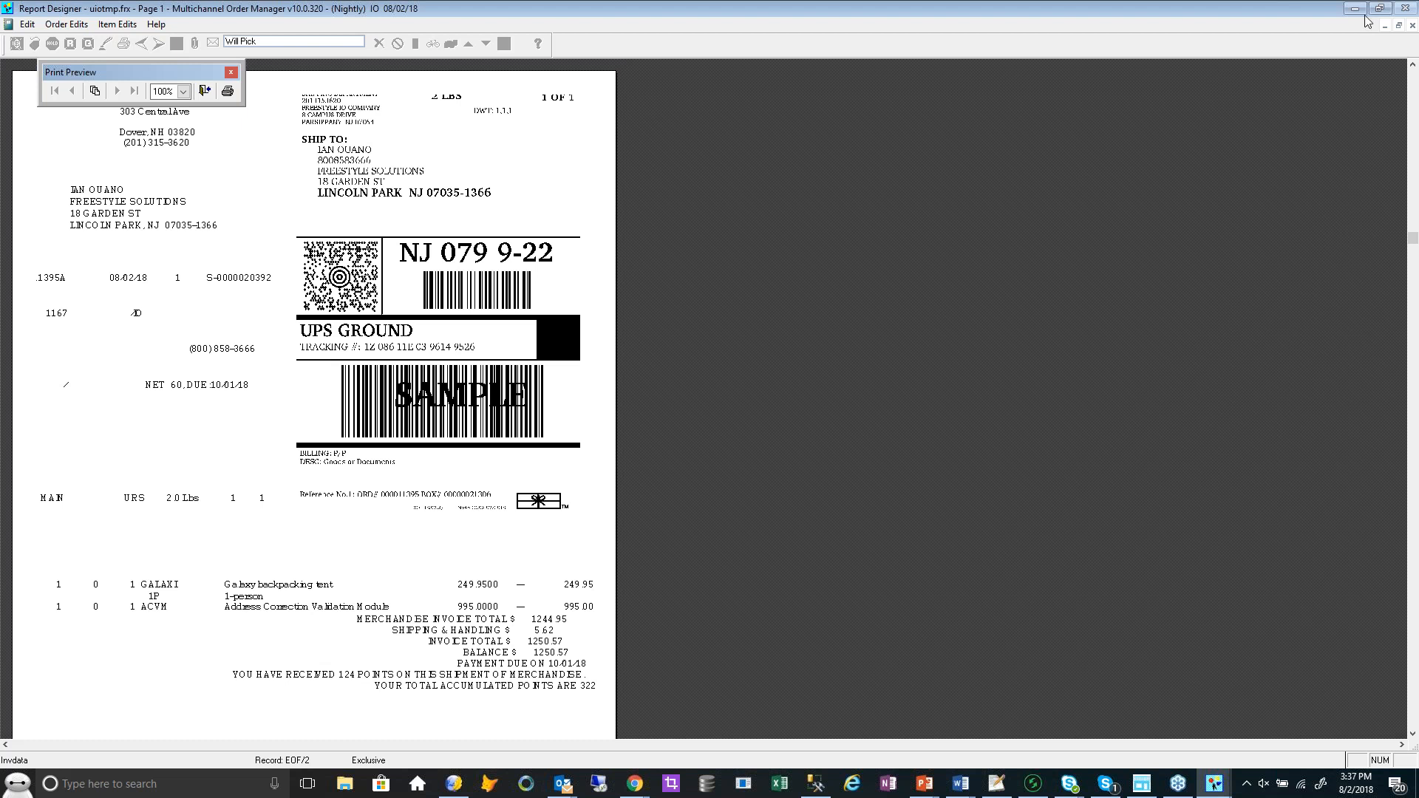
click(1412, 26)
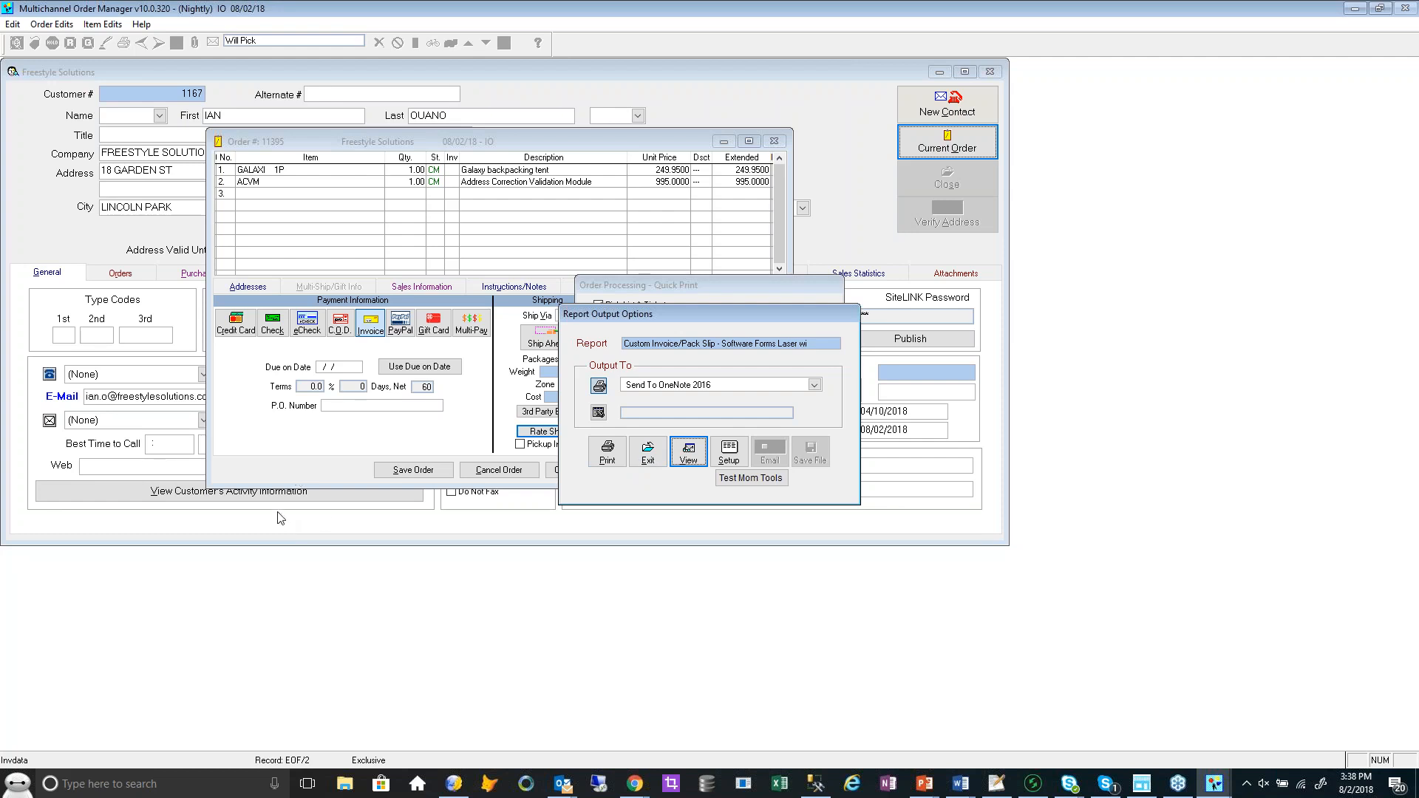
key(alt+Tab)
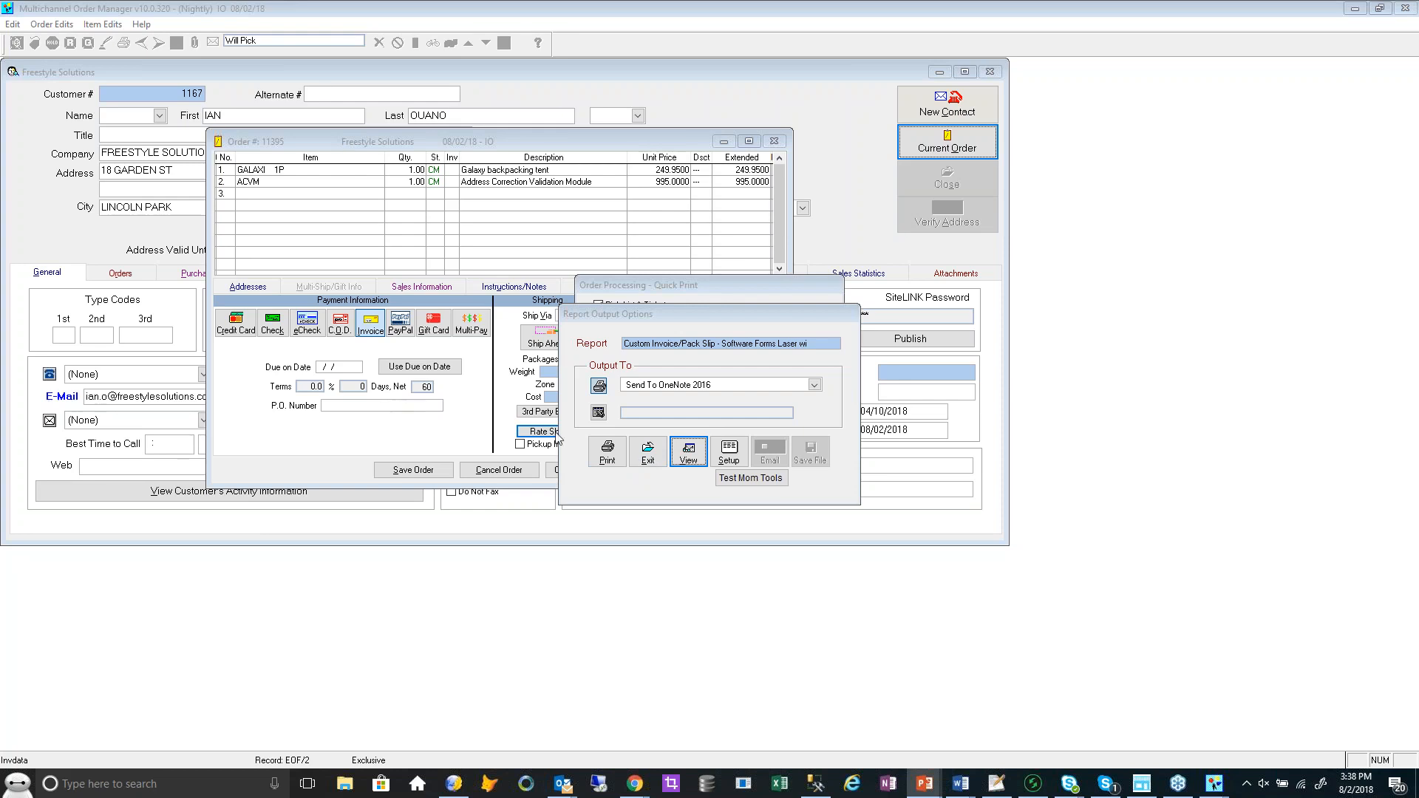
click(654, 462)
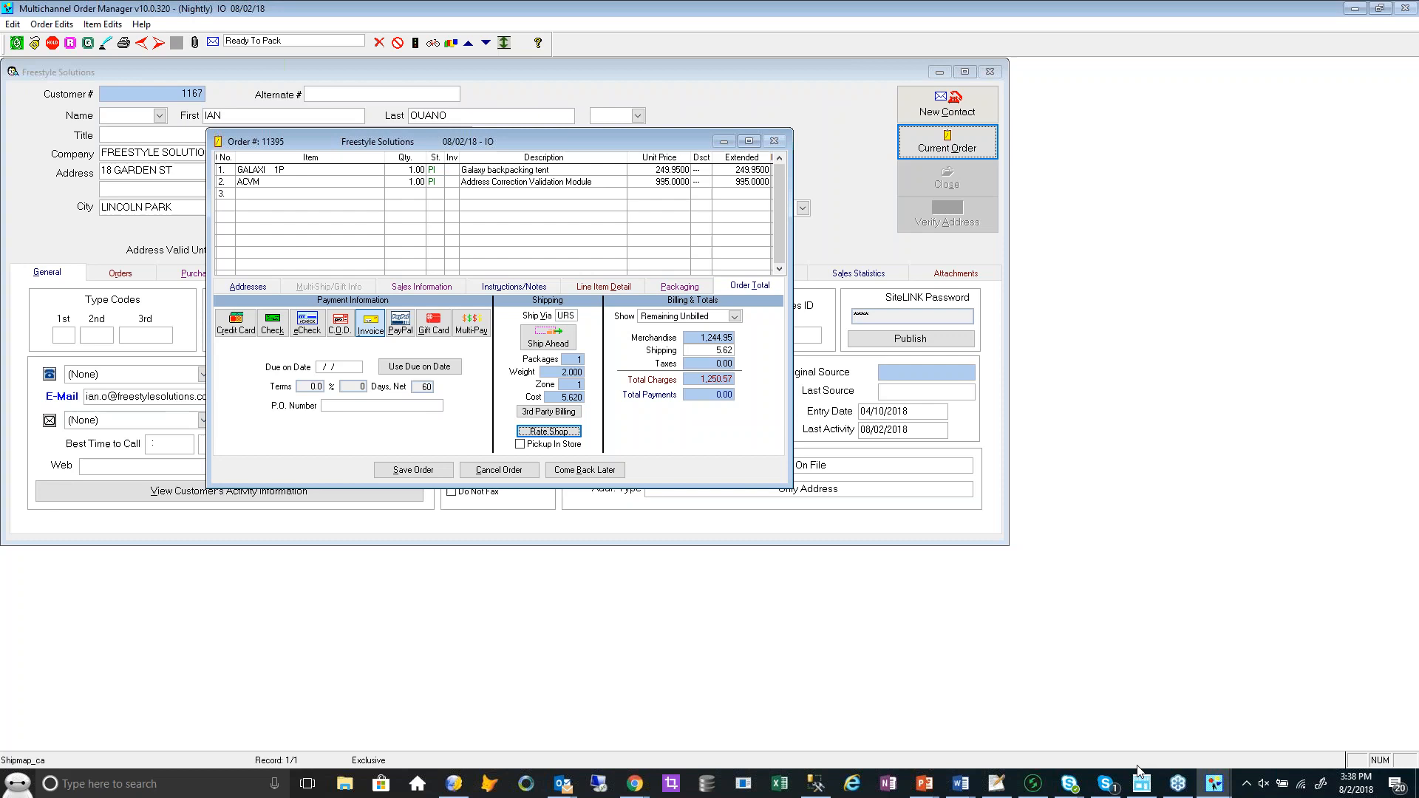
click(1176, 784)
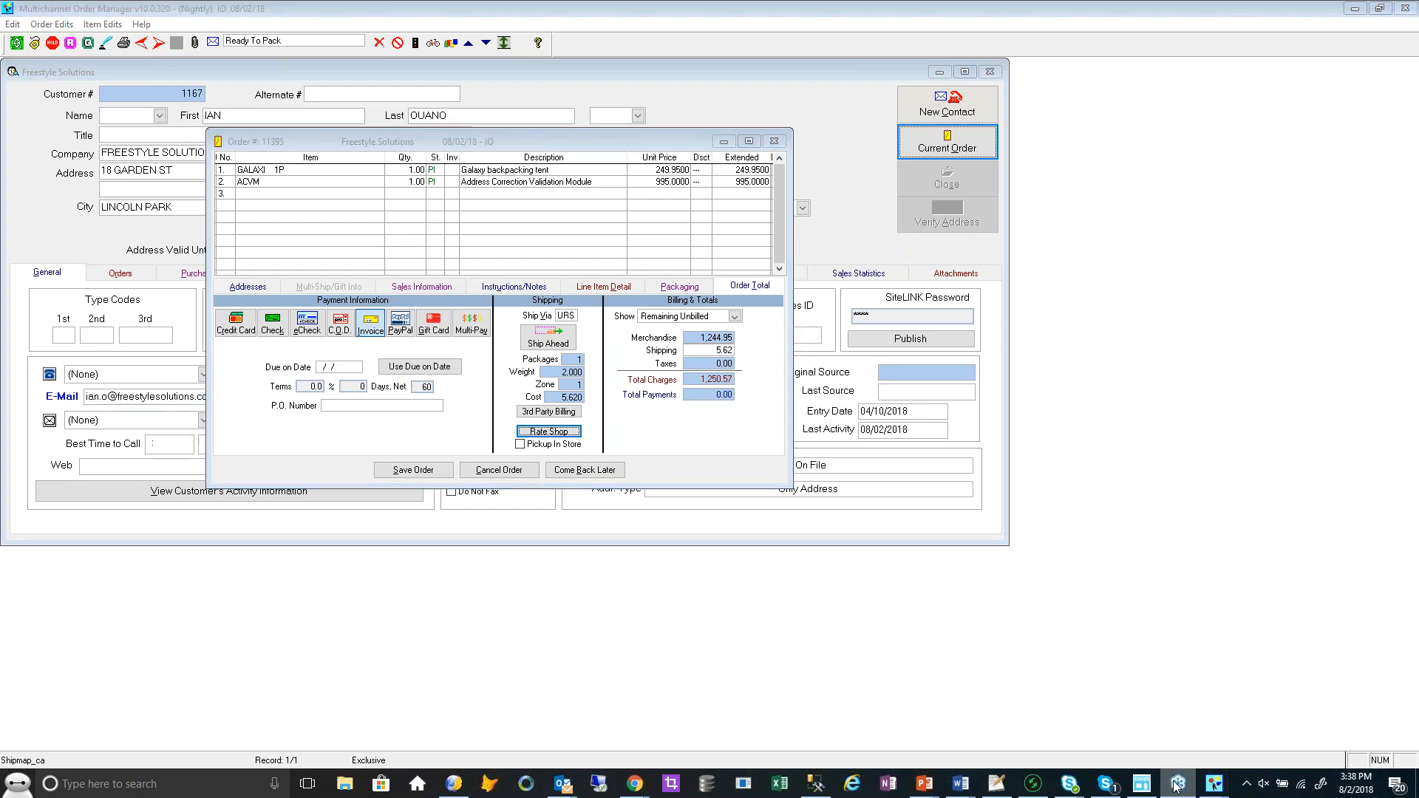
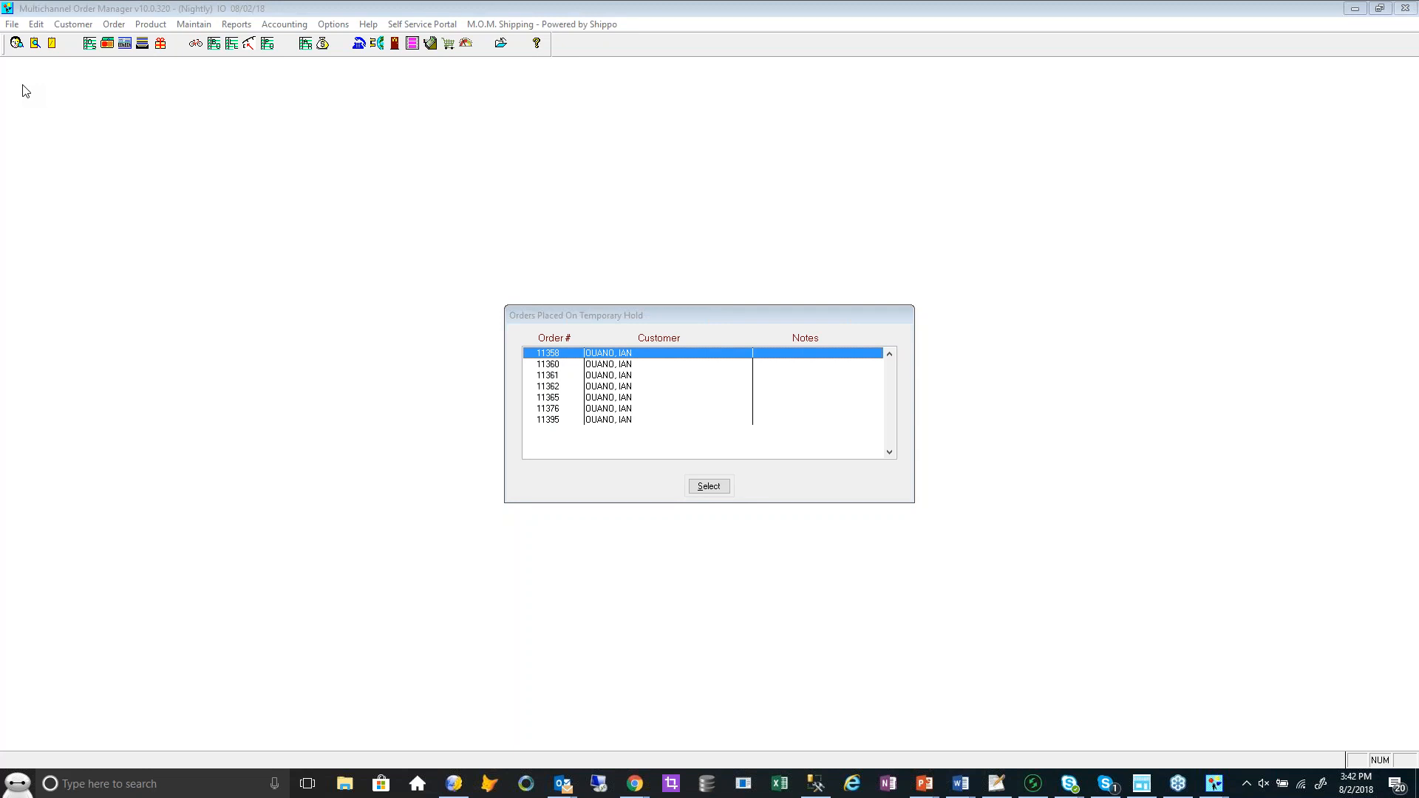
Open the Order Processing Design settings in the system's Global Parameters
click(190, 29)
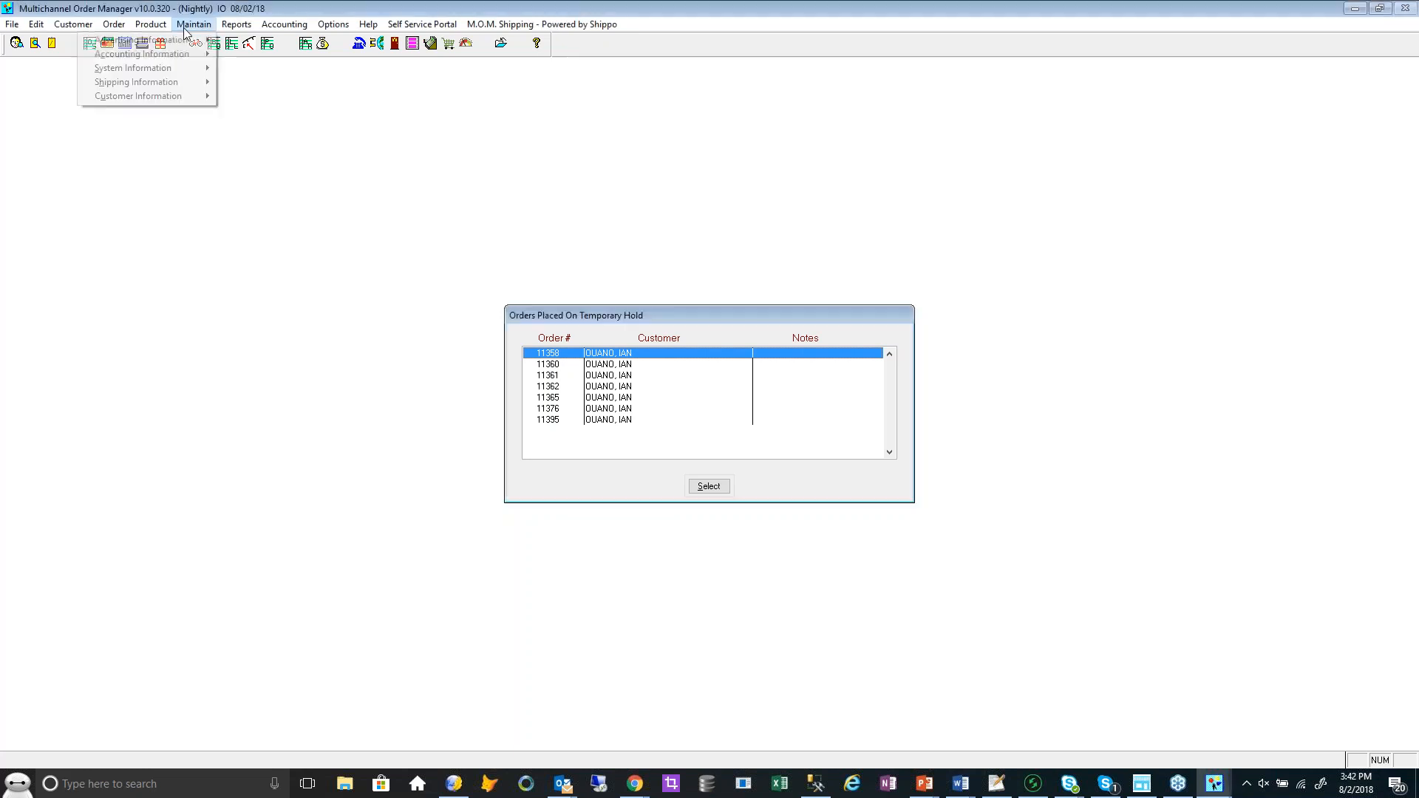
mouse_move(178, 69)
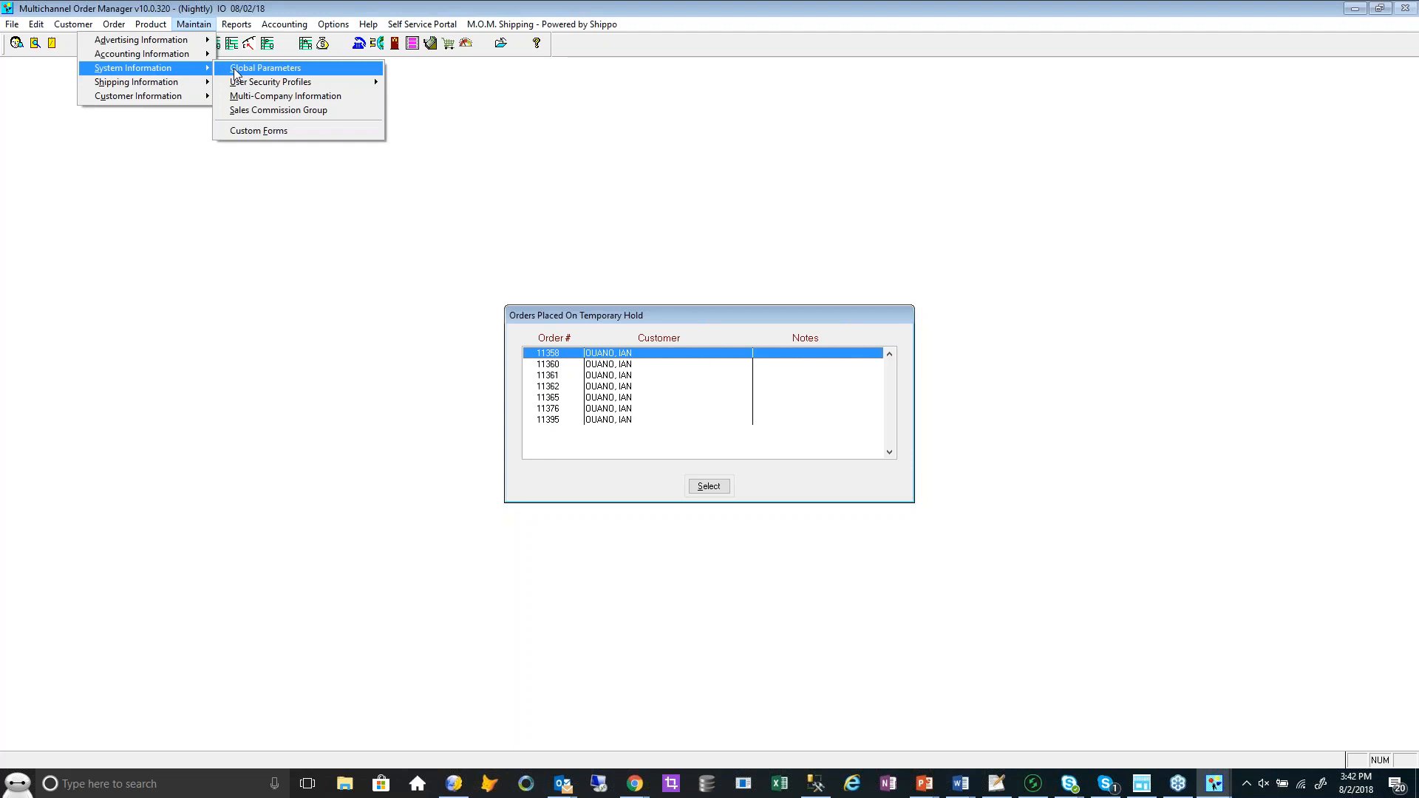
click(236, 71)
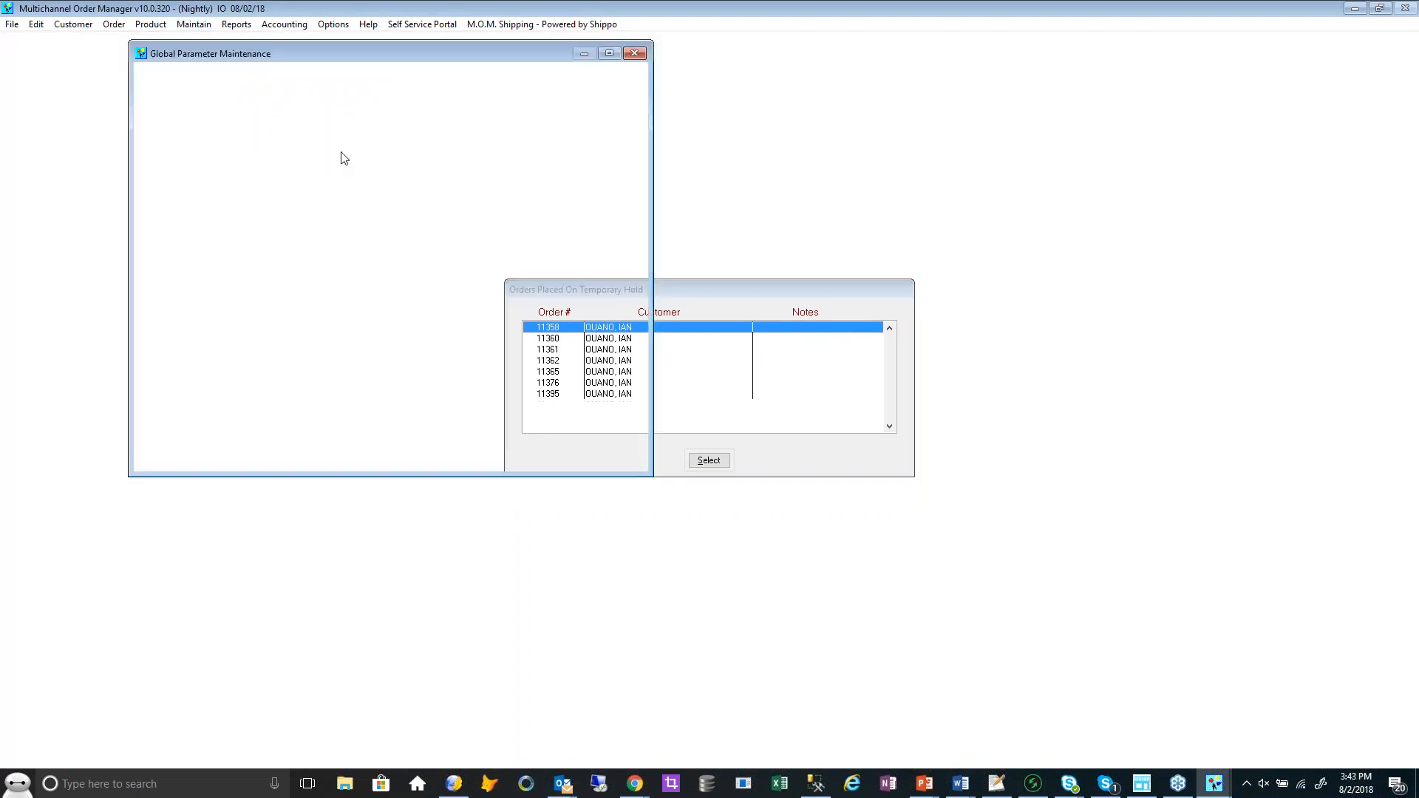
click(351, 76)
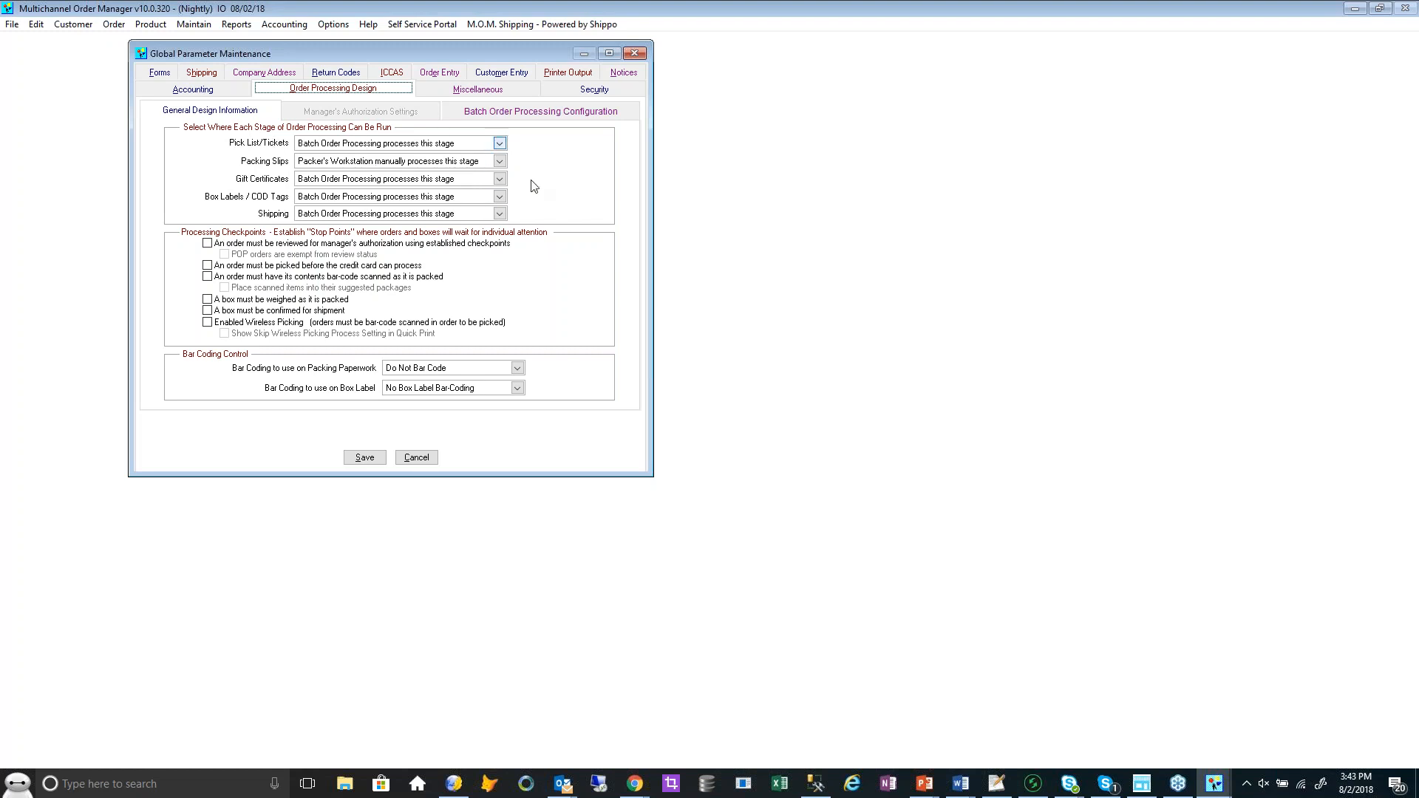
Try Batch Order Processing for the Packing Slips stage and return it to manual processing at the Packer's Workstation
key(Tab)
click(371, 158)
click(363, 174)
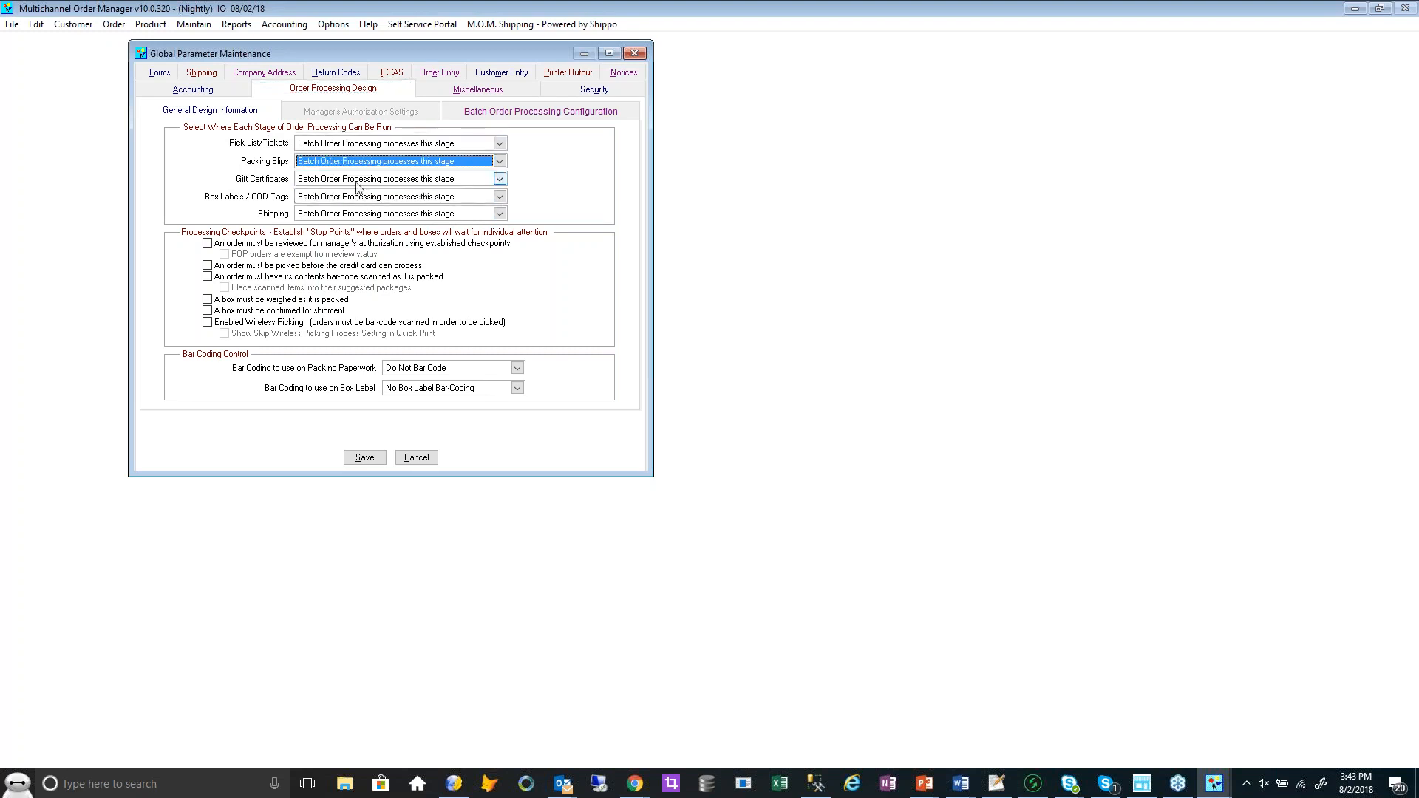
click(362, 181)
click(361, 192)
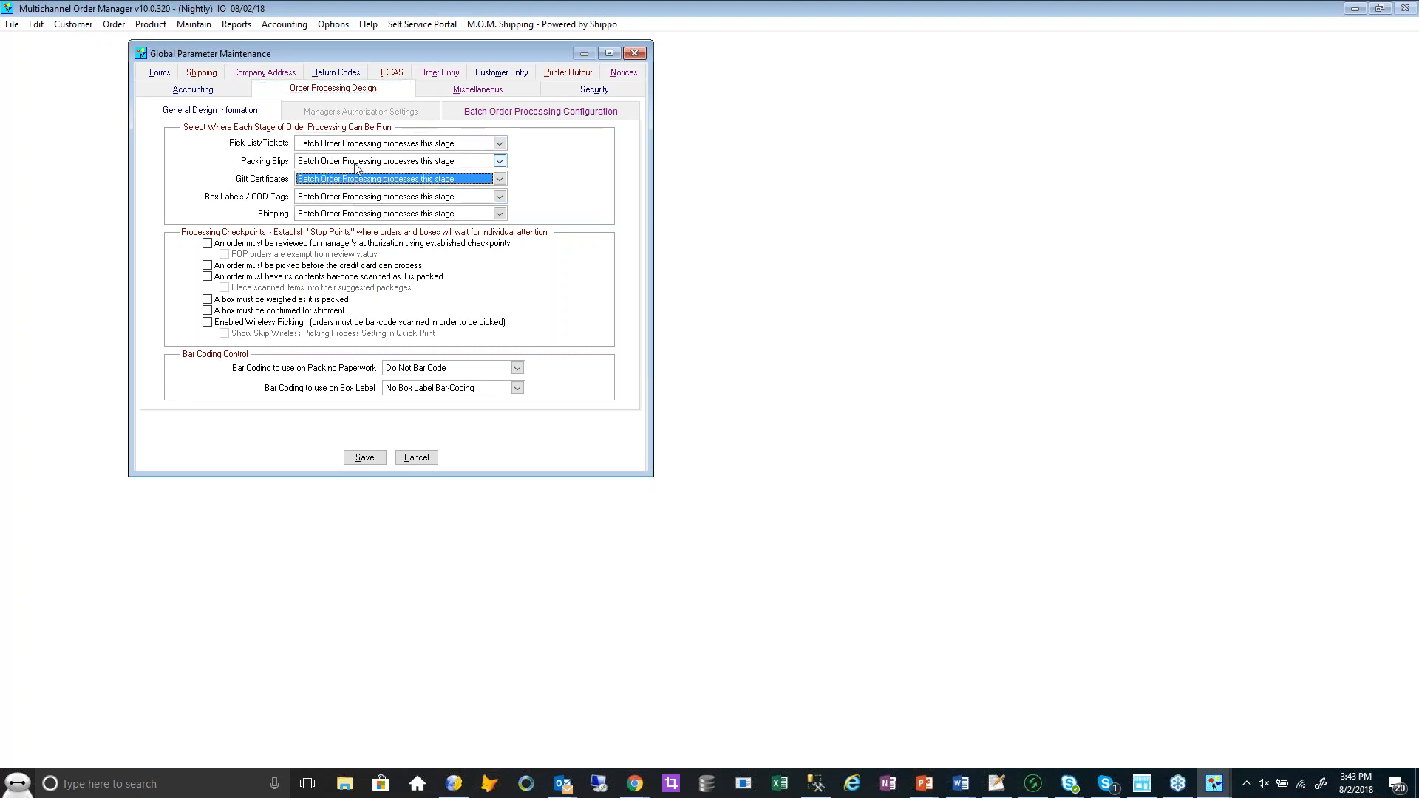
click(355, 161)
click(357, 187)
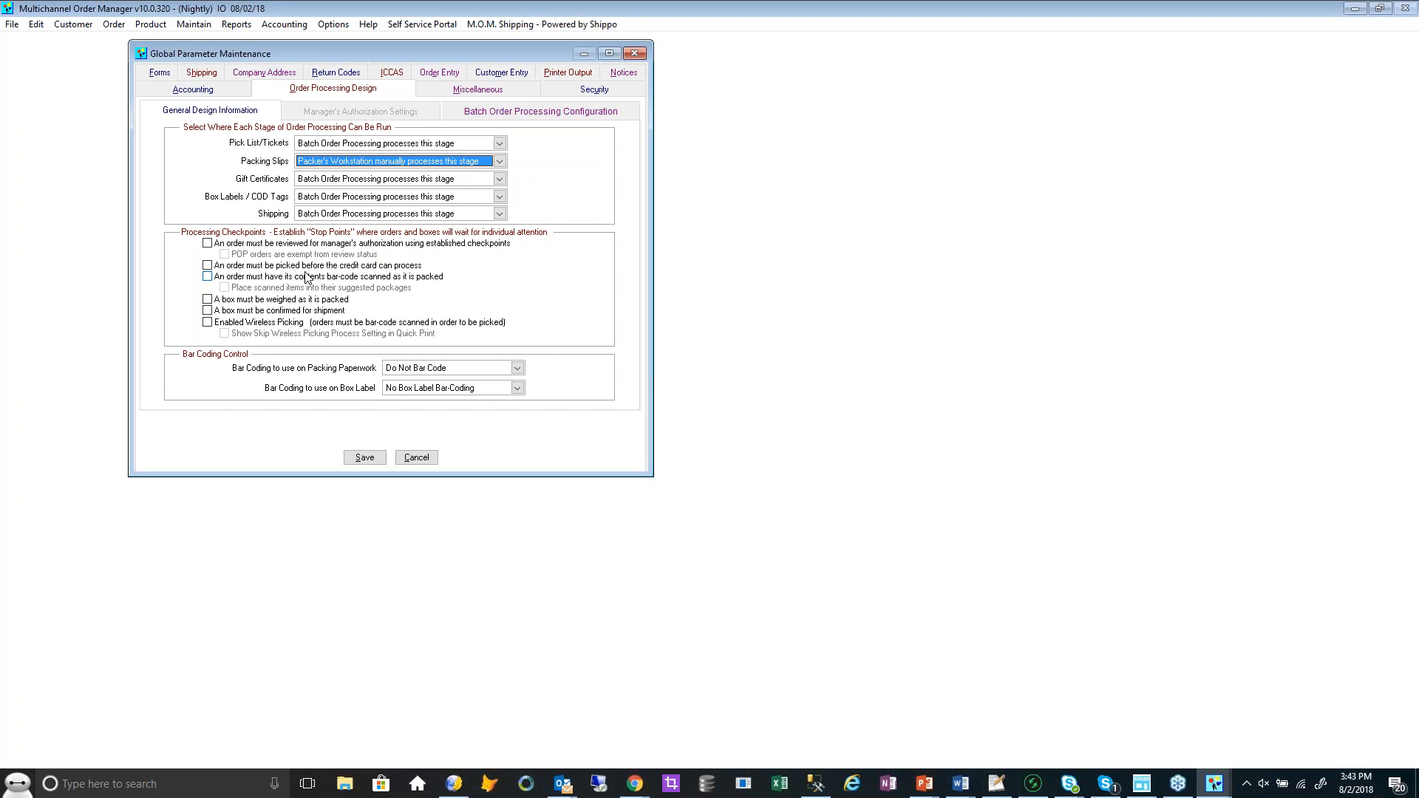
Require orders to be reviewed for manager's authorization and open the Manager's Authorization Settings
click(264, 243)
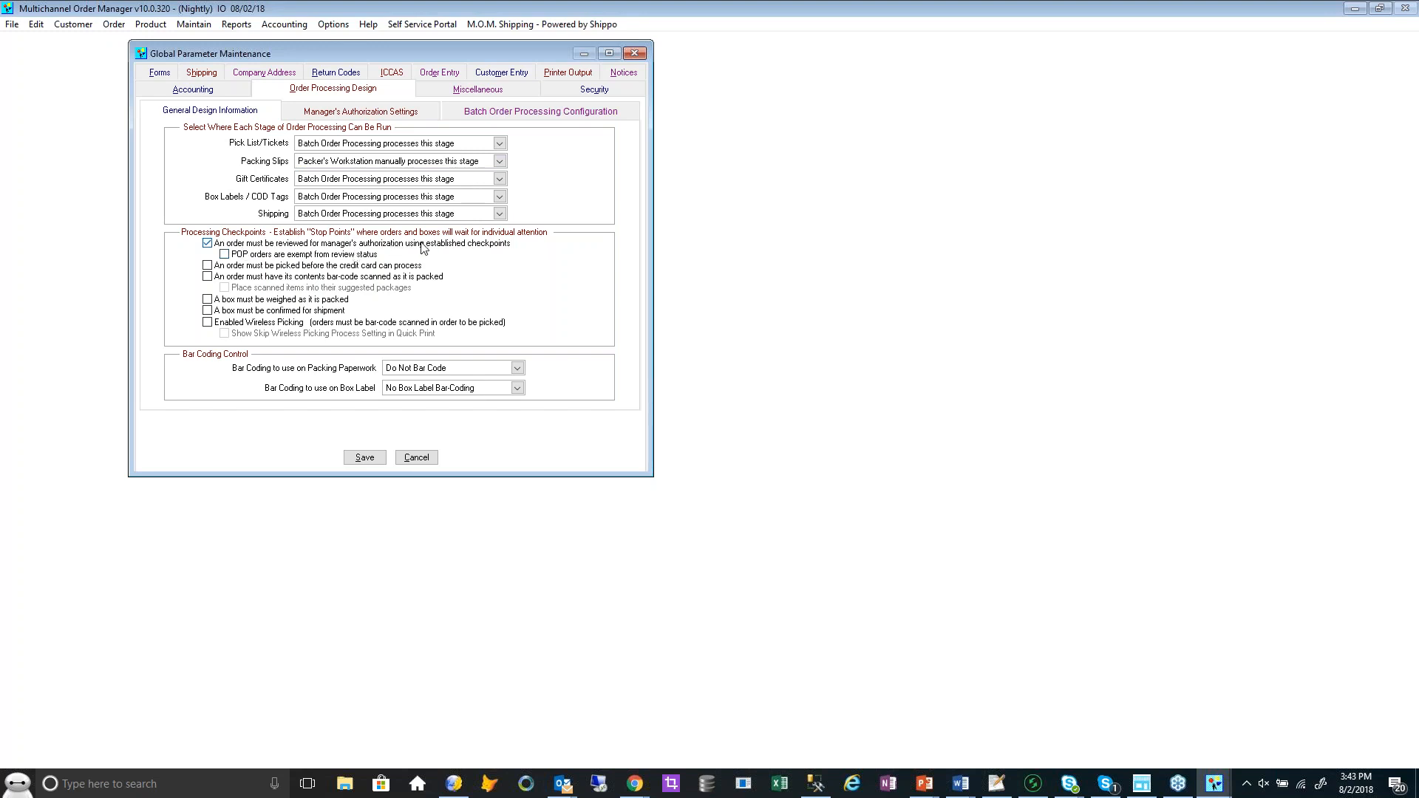
click(370, 114)
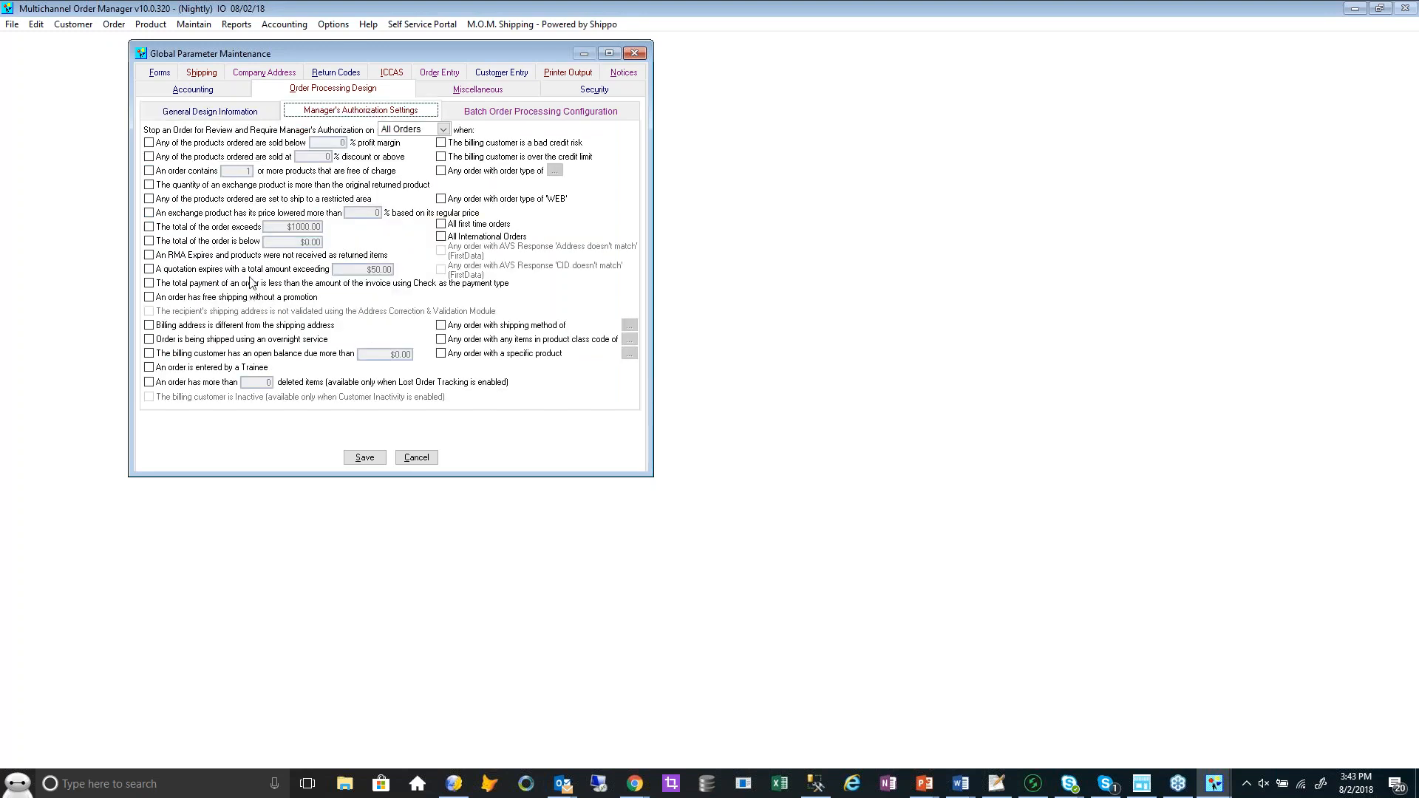
Try the profit margin checkpoint, clear it again, and require review when the order total exceeds $1000.00
click(181, 143)
click(329, 142)
click(150, 227)
click(269, 224)
click(162, 145)
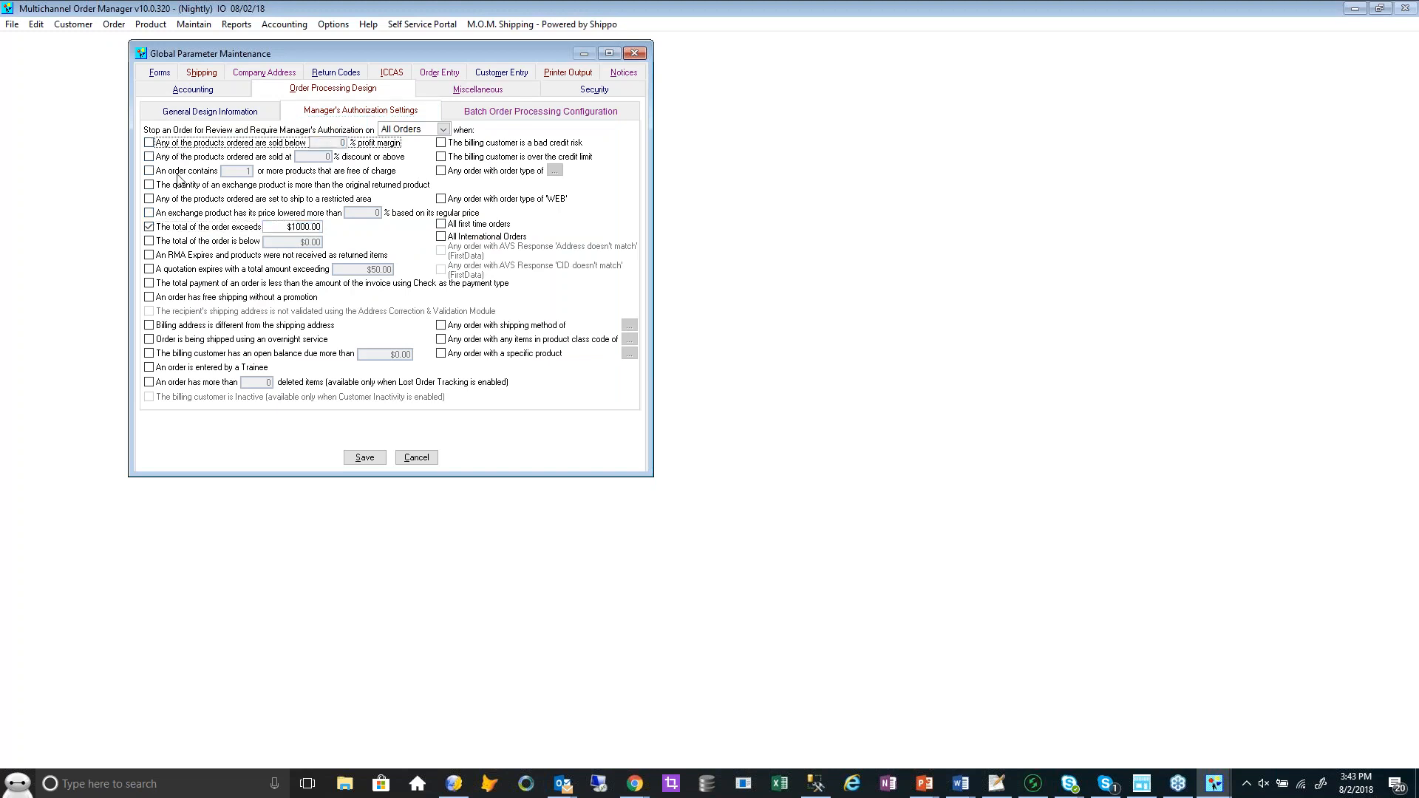
Try the overnight service and differing billing address checkpoints, and clear them along with the order total checkpoint
click(155, 340)
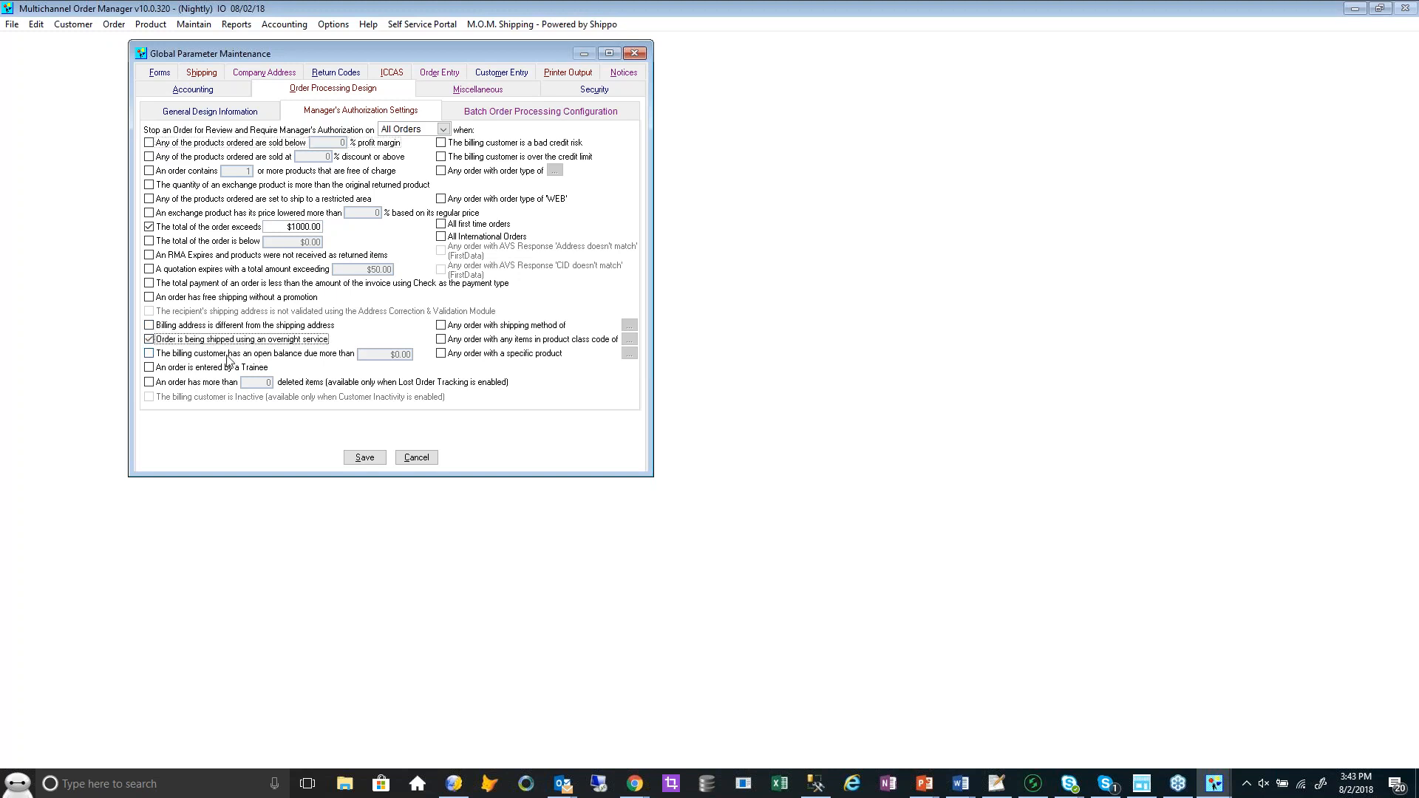
click(162, 339)
click(161, 326)
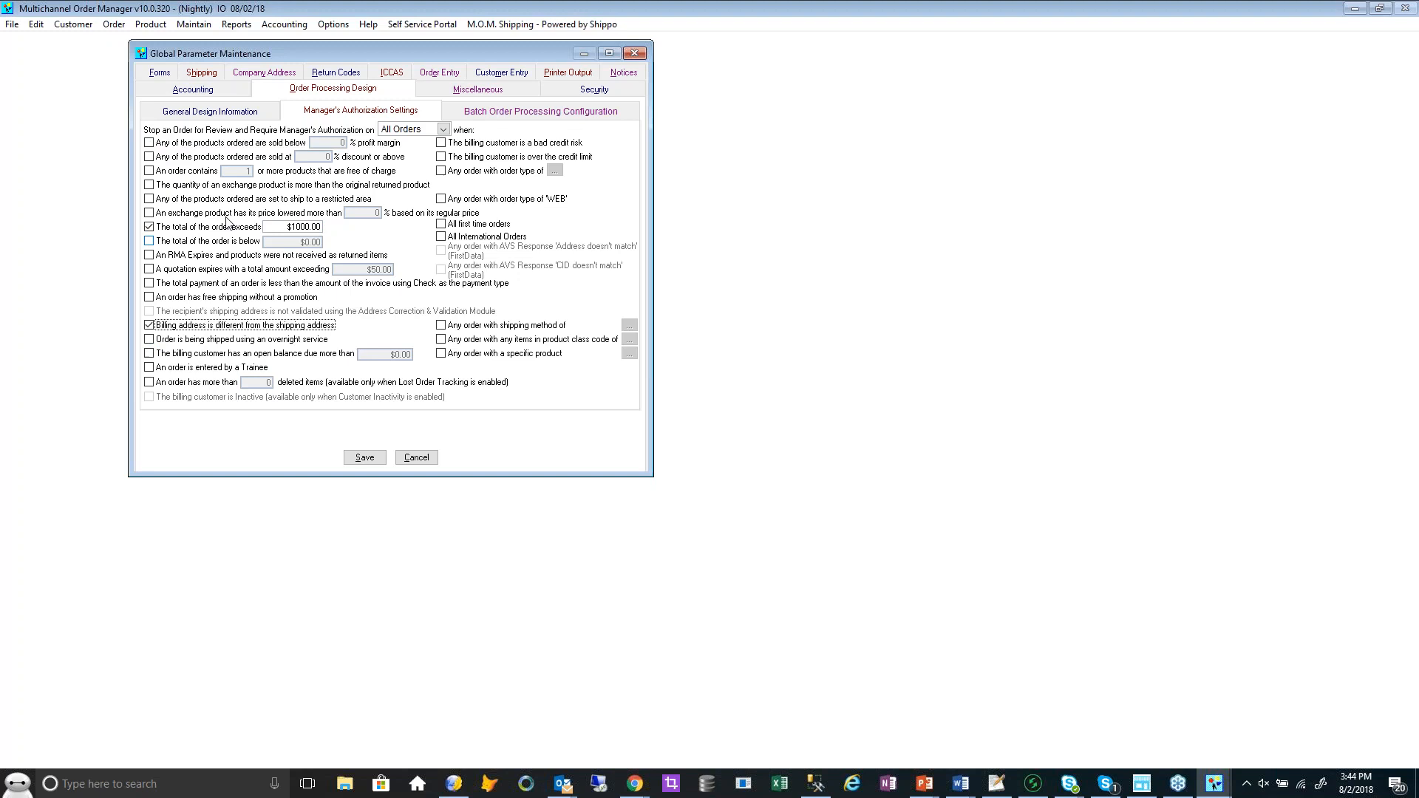
click(173, 226)
click(176, 329)
View the Batch Order Processing Configuration with its default stages and batch limit
click(490, 114)
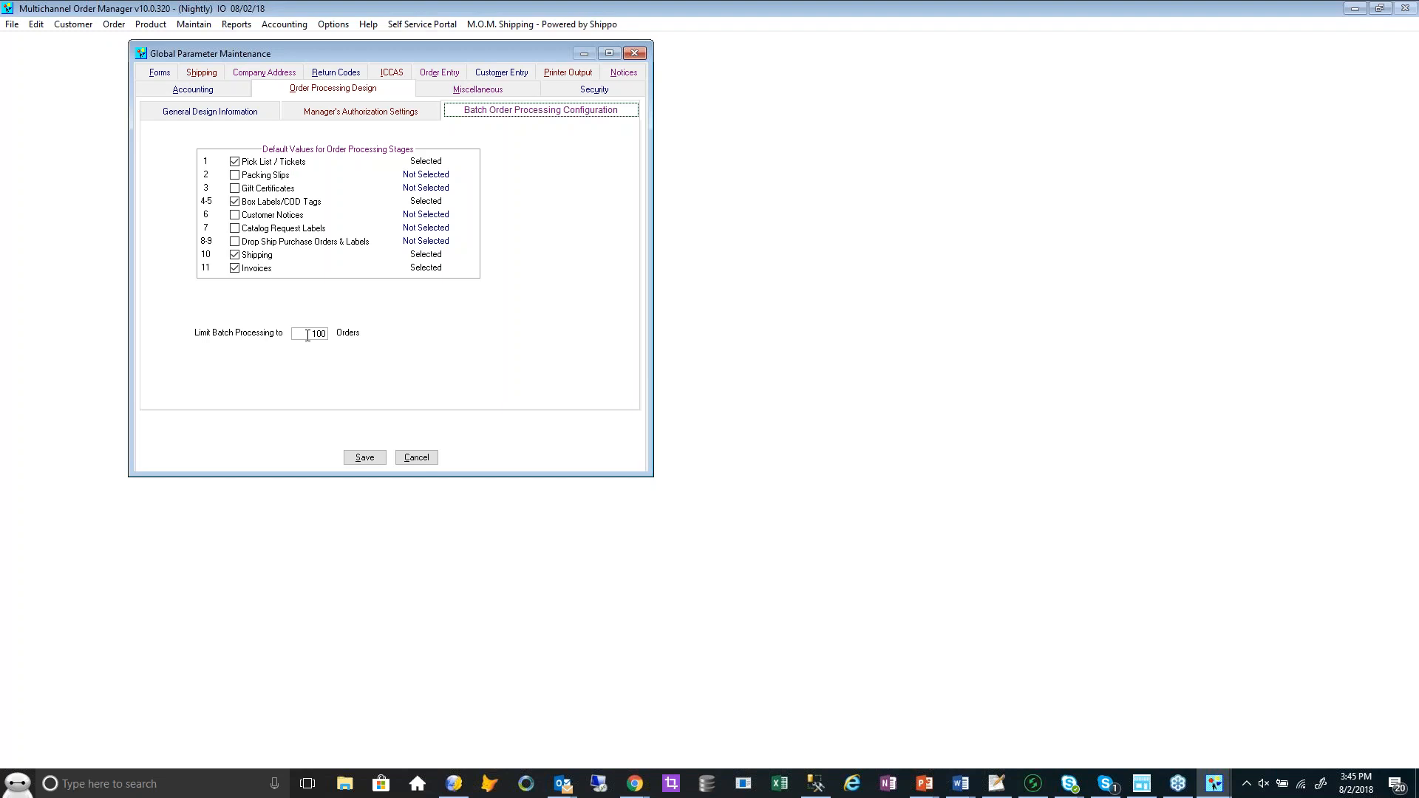
Check the packing slip stage's processing options in the General Design Information and save the global parameters
click(307, 335)
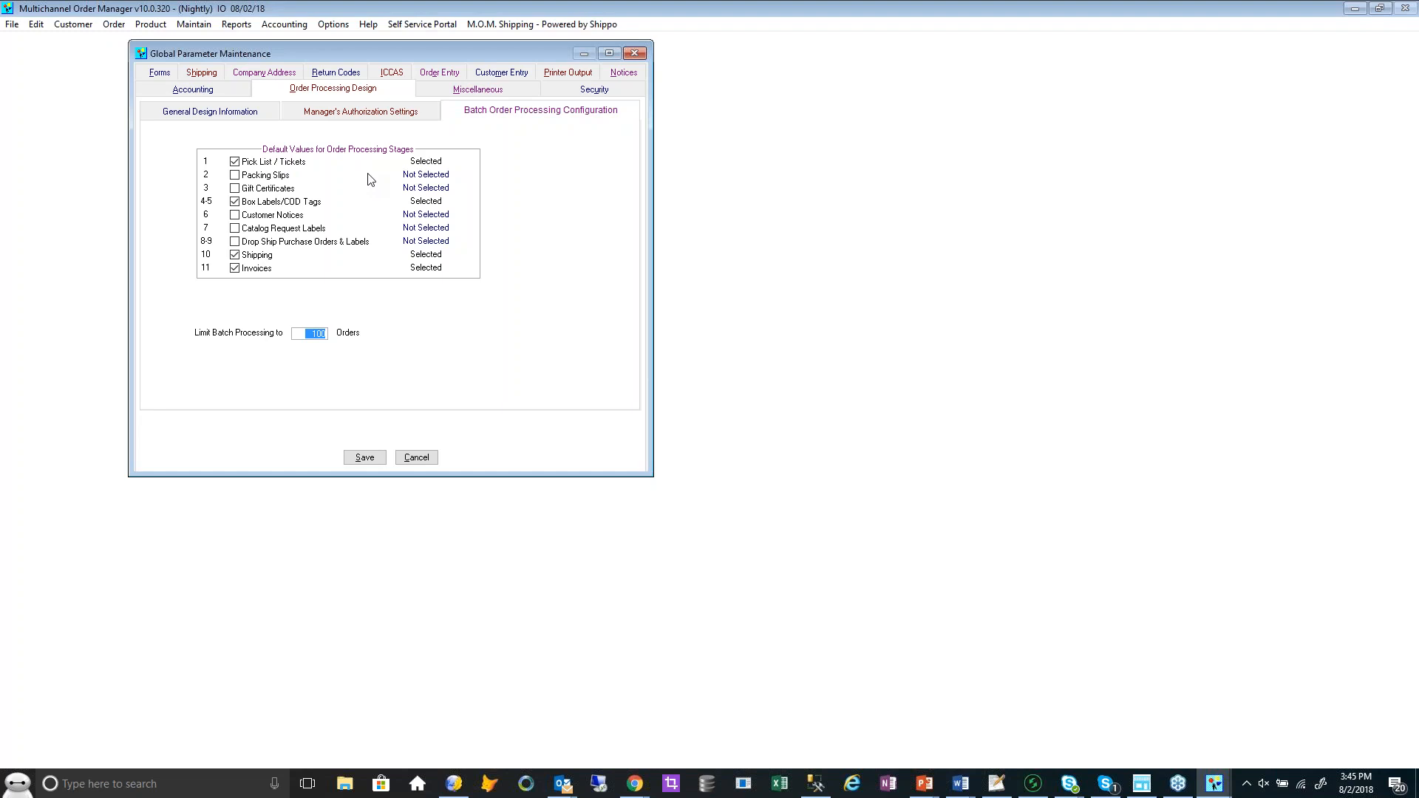
click(263, 112)
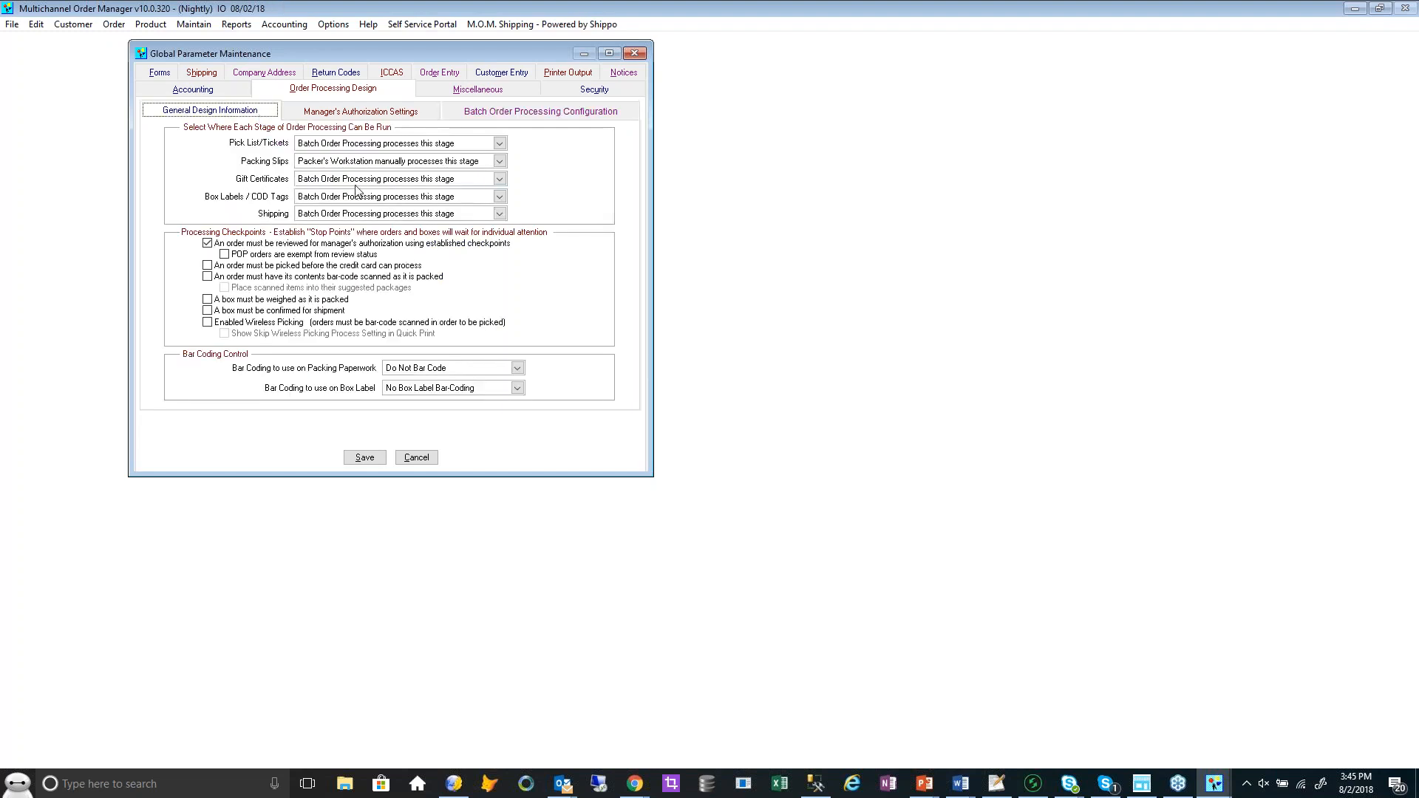
click(384, 161)
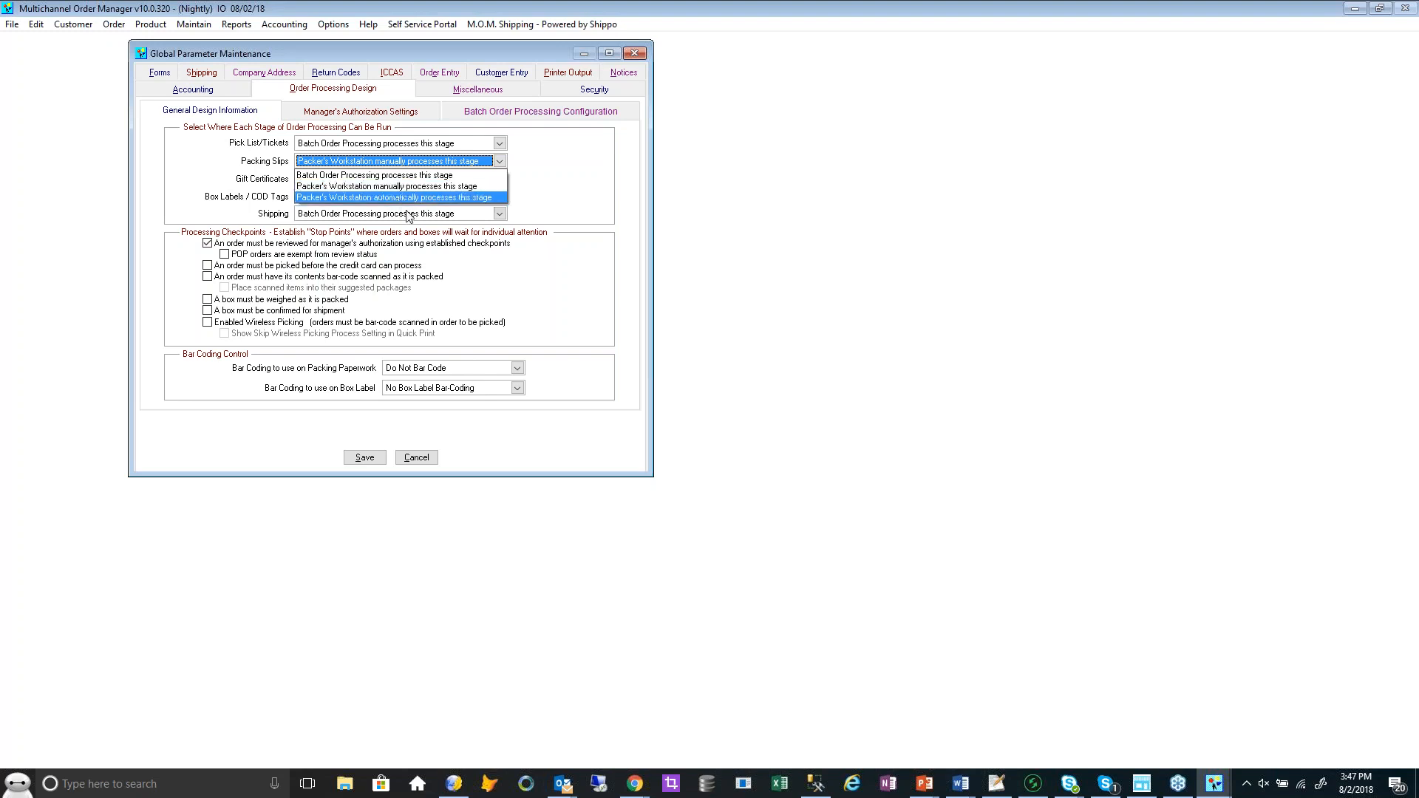
click(505, 274)
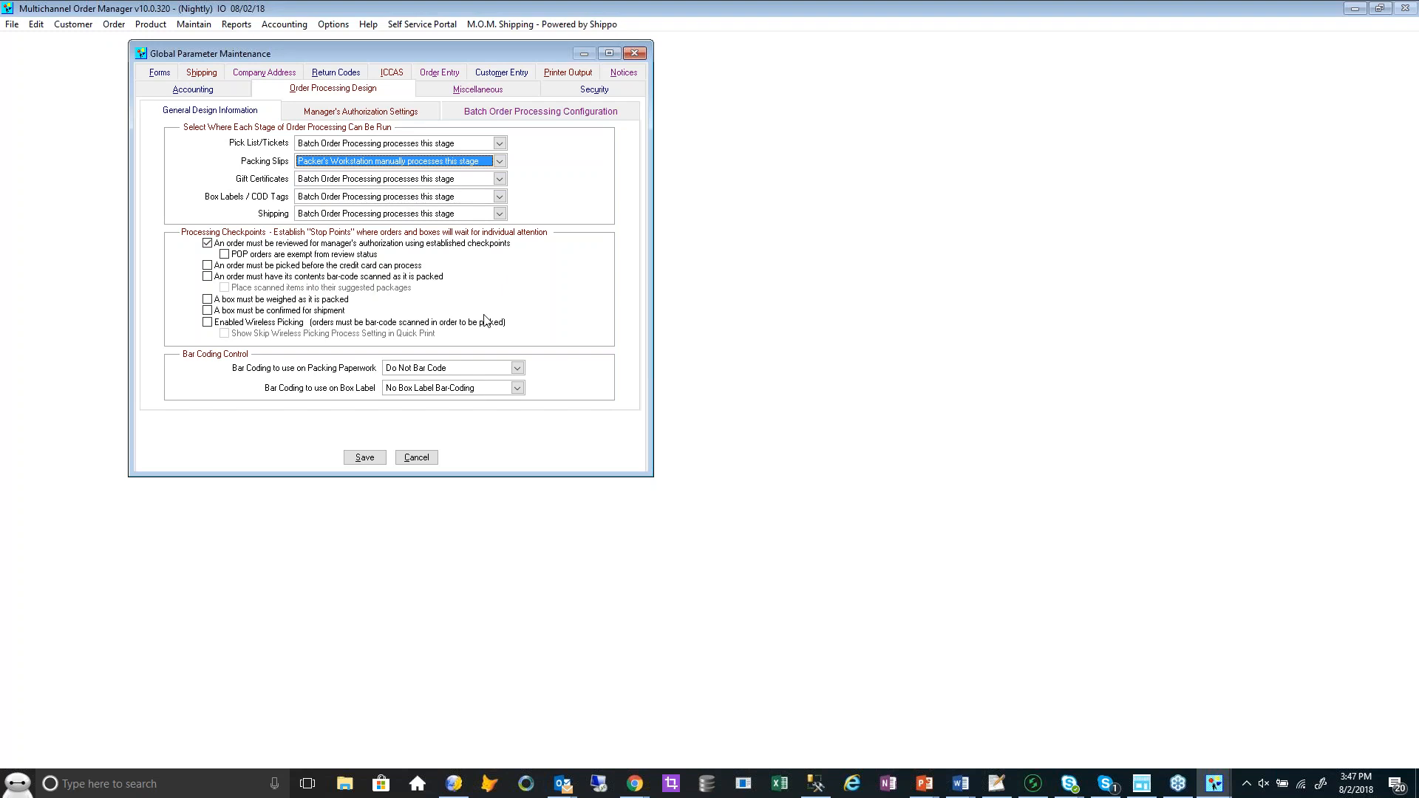
click(365, 457)
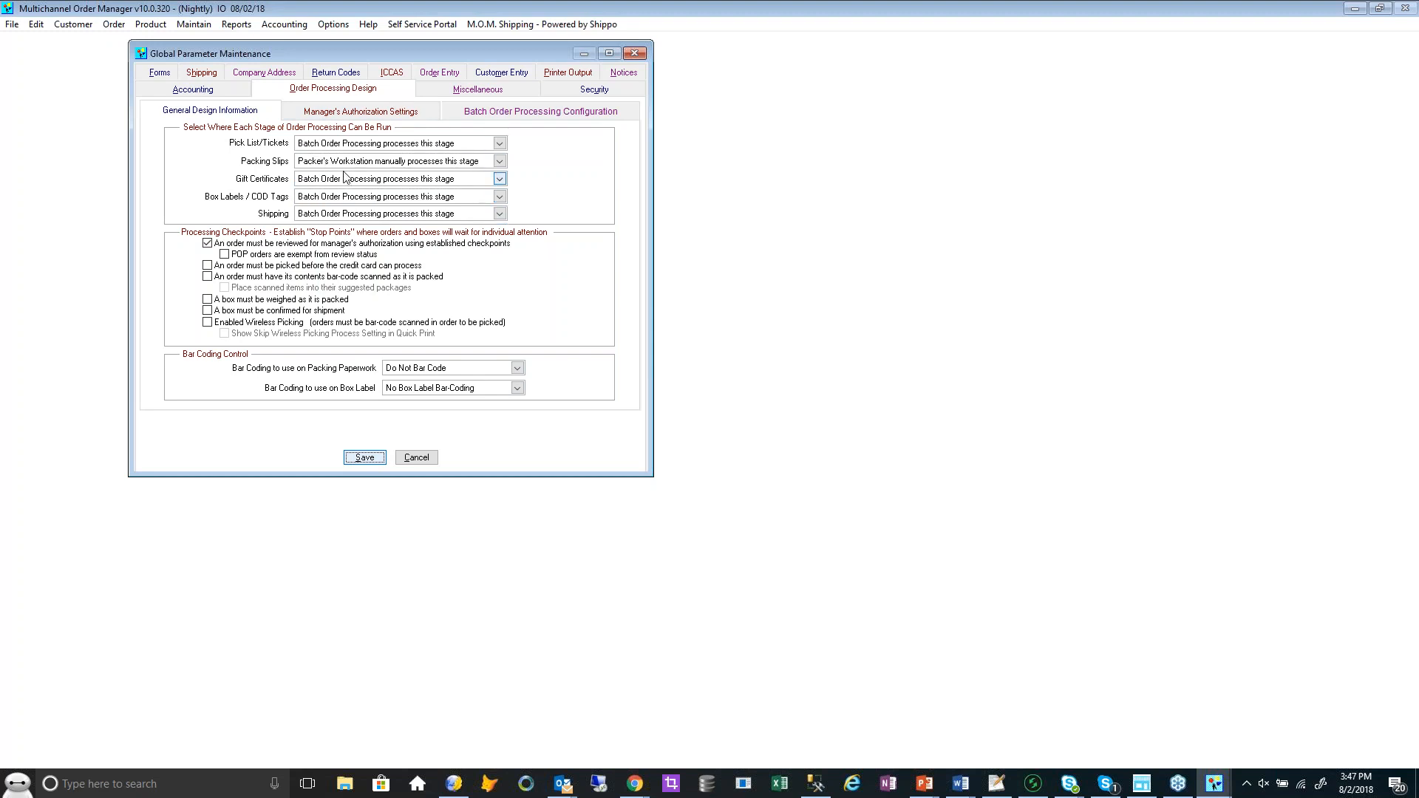
click(379, 461)
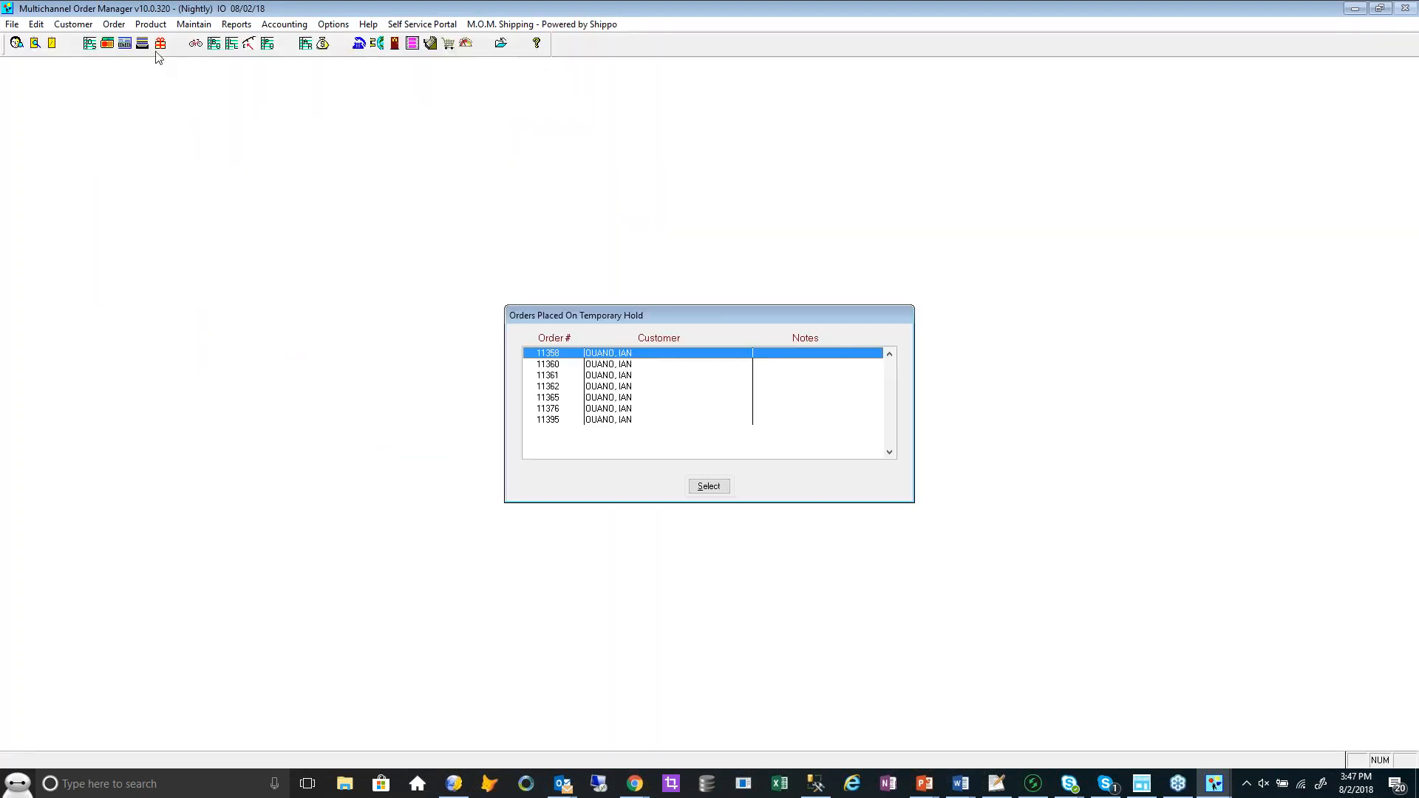
Open the Packer's Workstation and pack the ACVM and GALAXI items of the first listed order one at a time as suggested
click(159, 44)
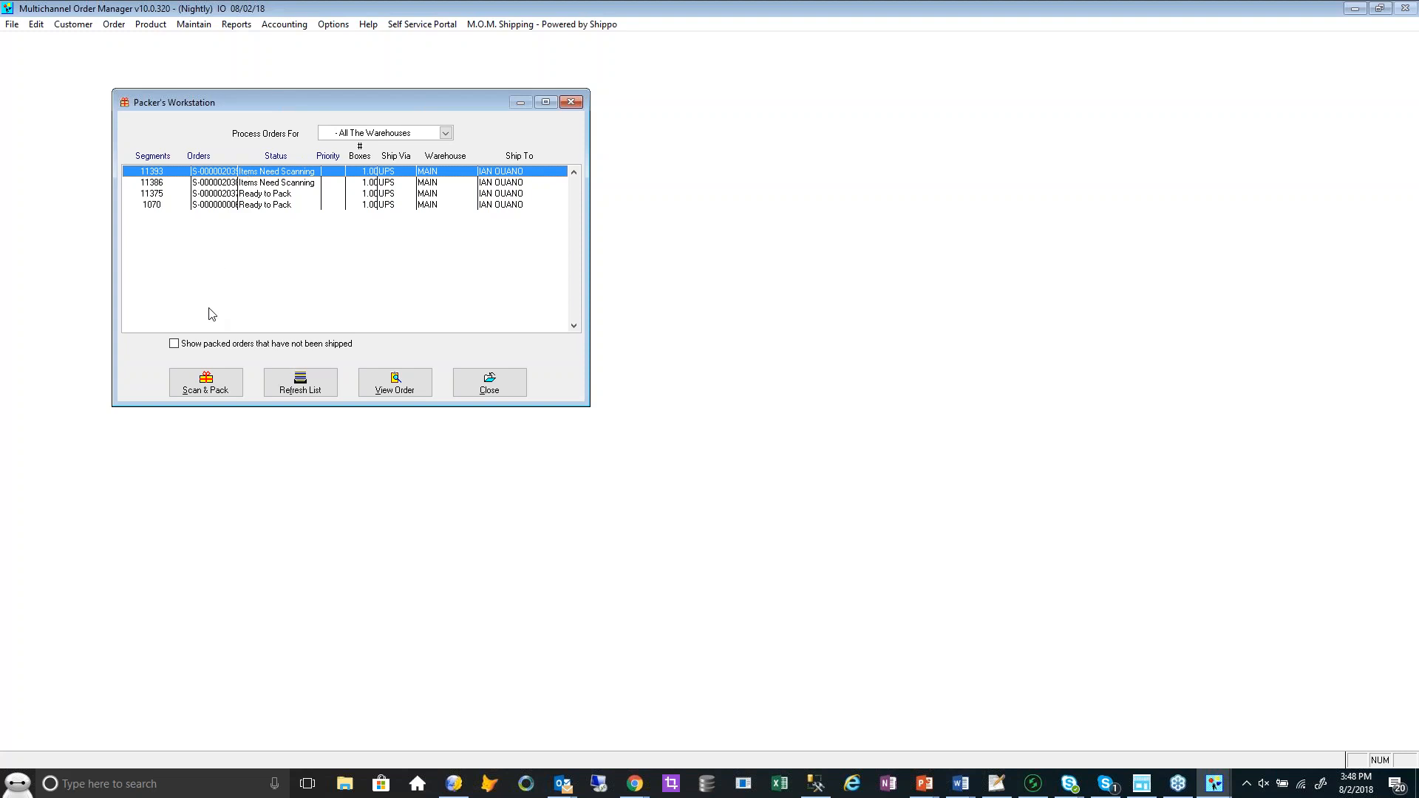
click(206, 380)
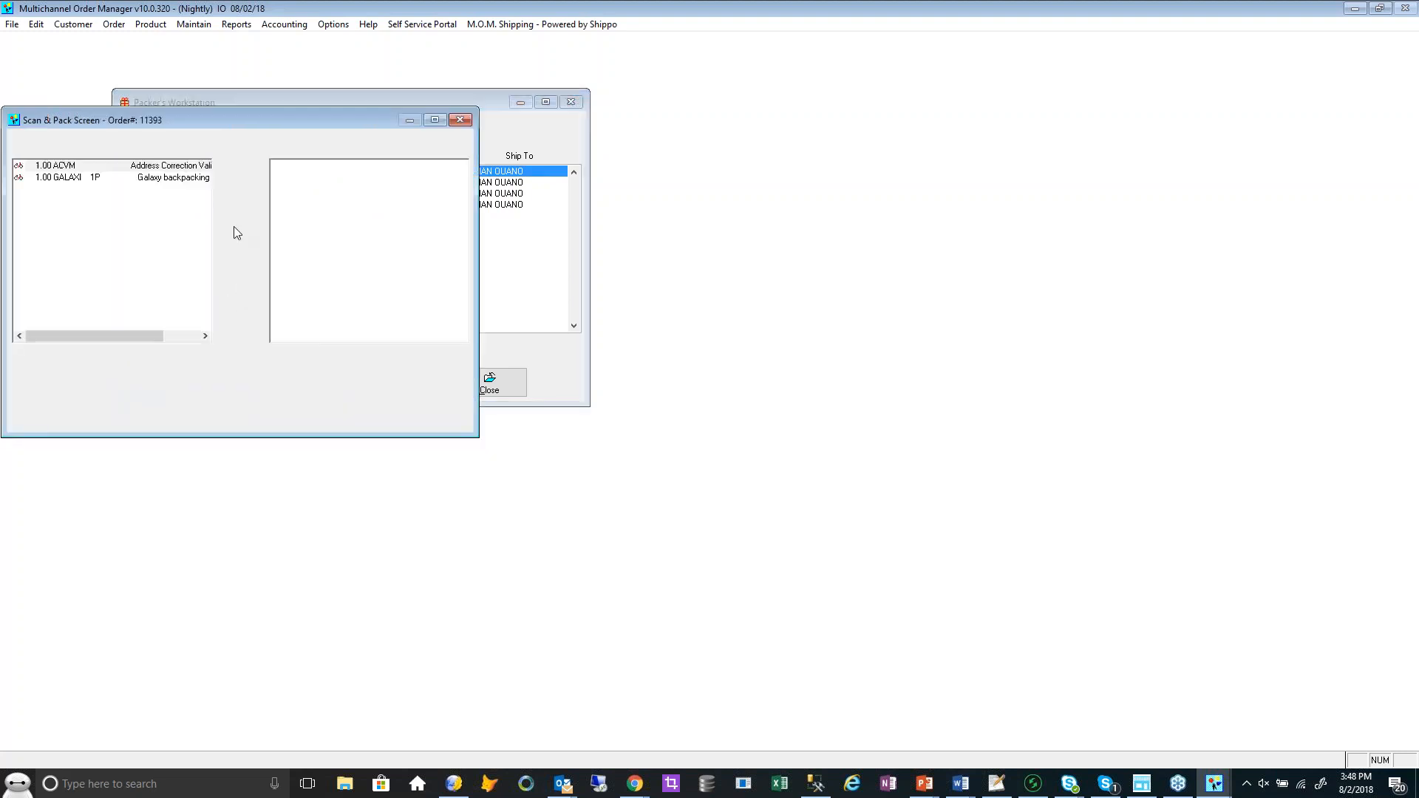
drag(240, 122, 304, 185)
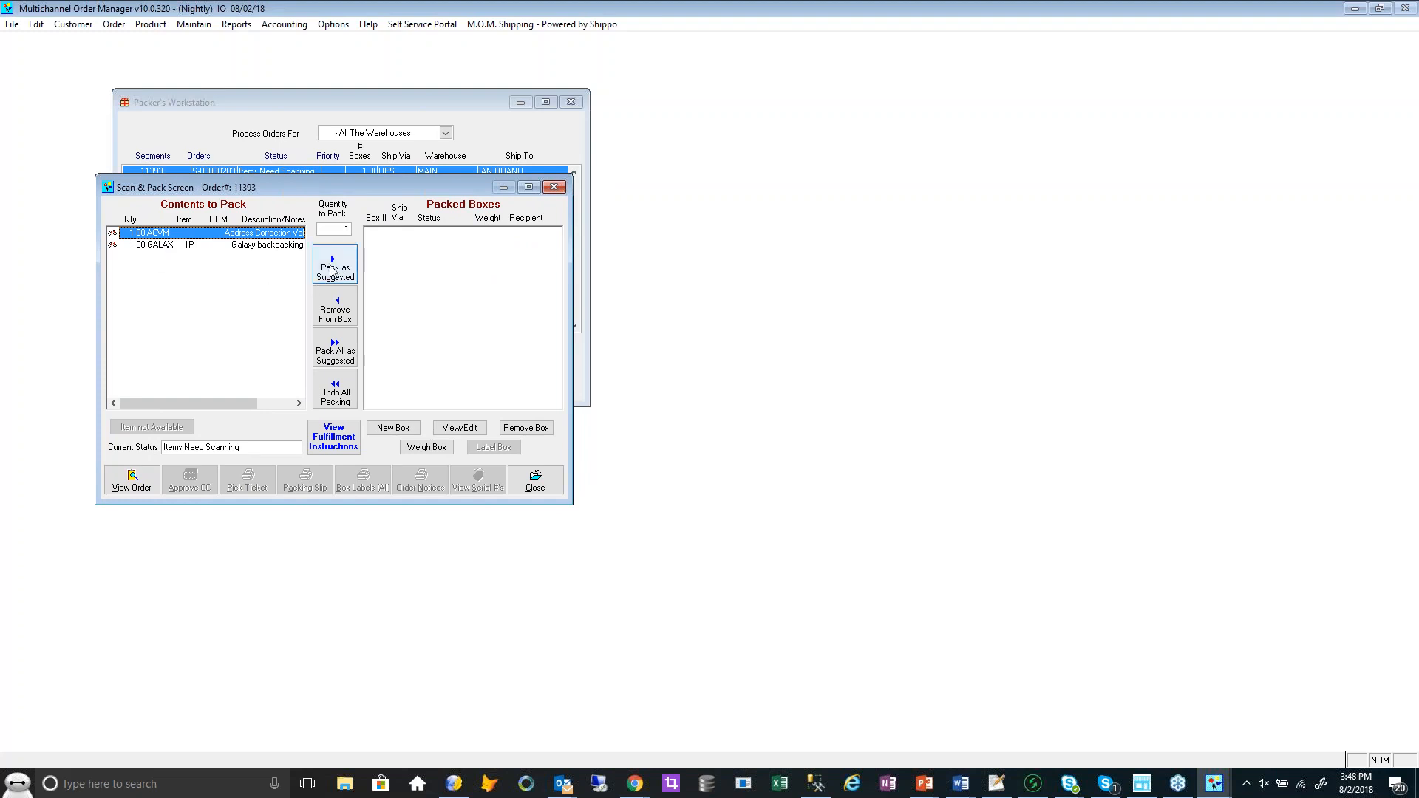
click(334, 271)
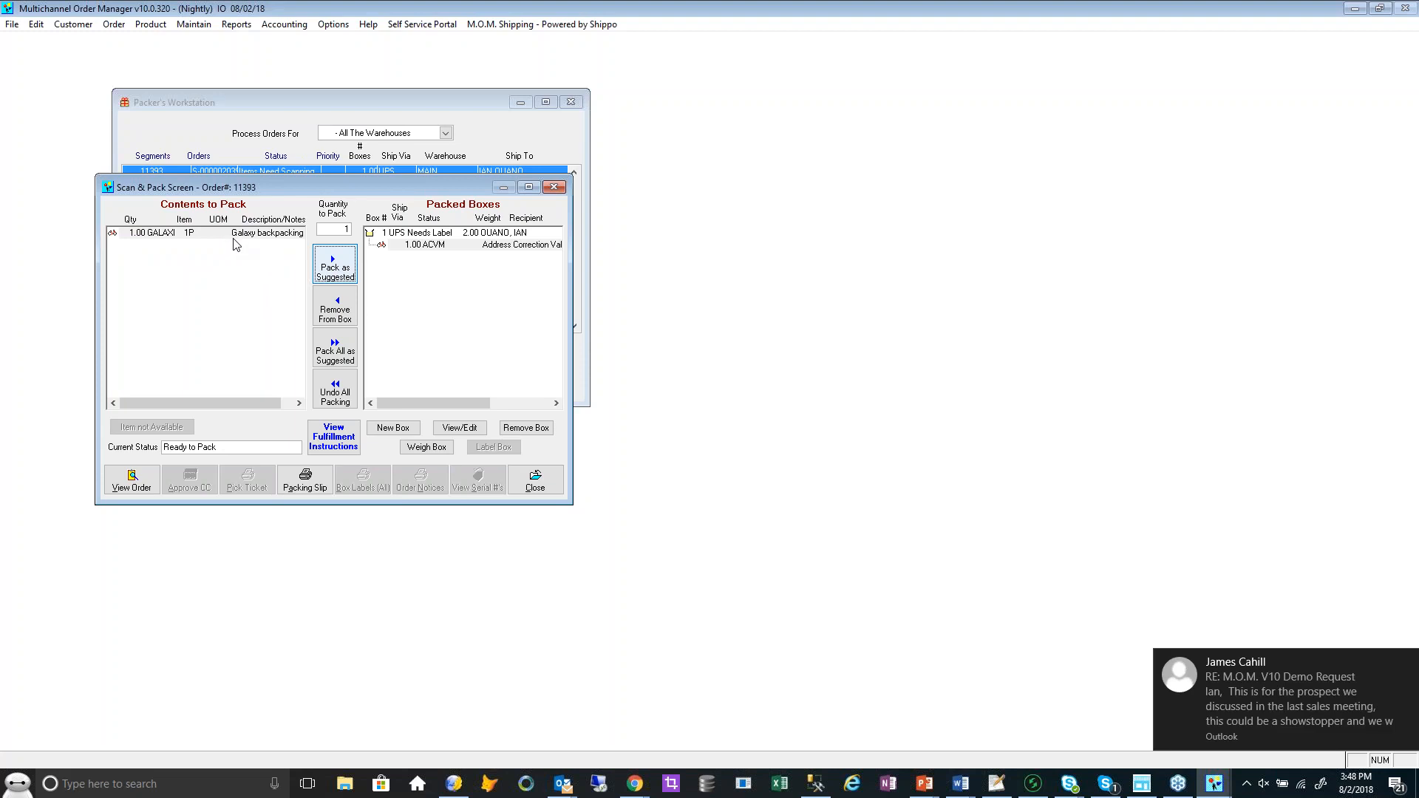
click(244, 233)
click(325, 271)
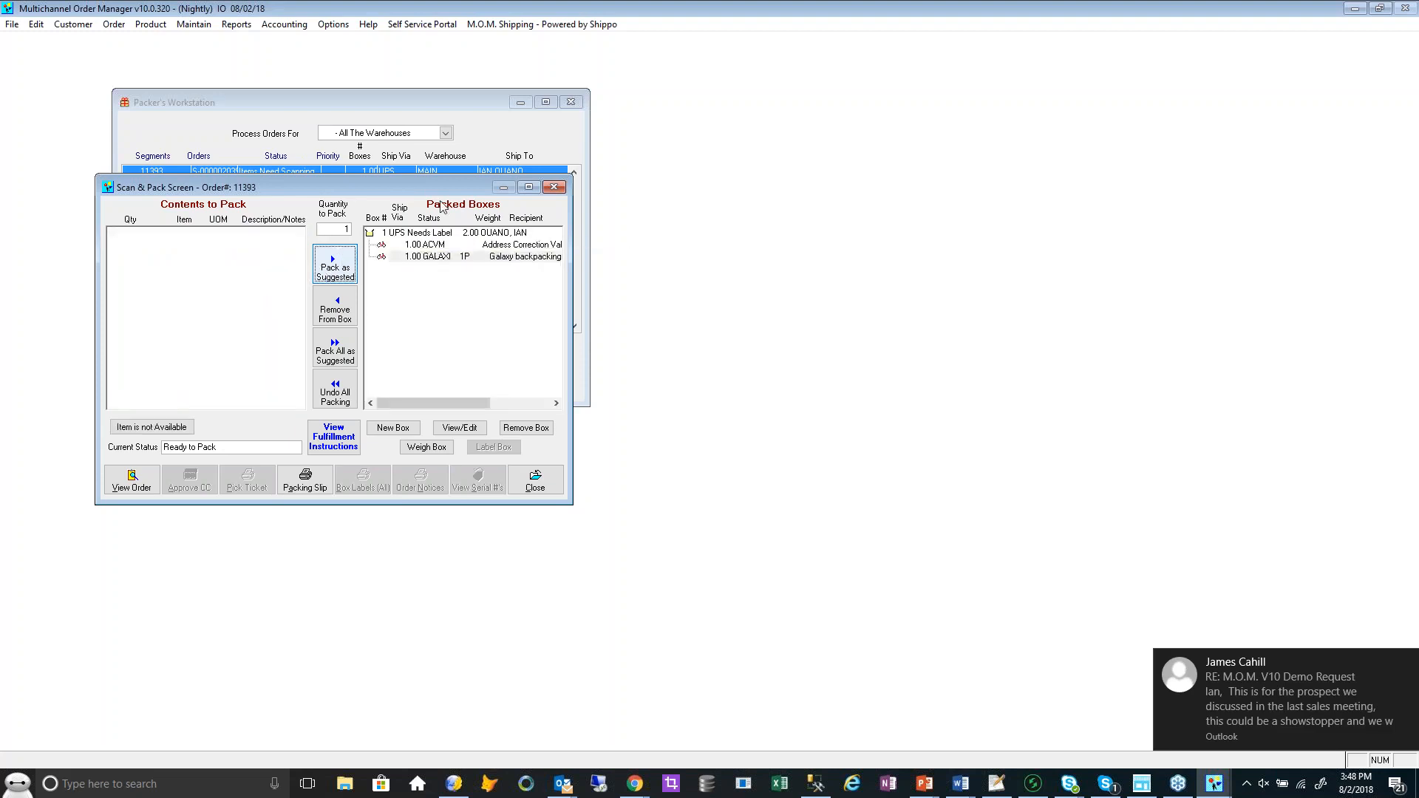
drag(433, 185, 485, 140)
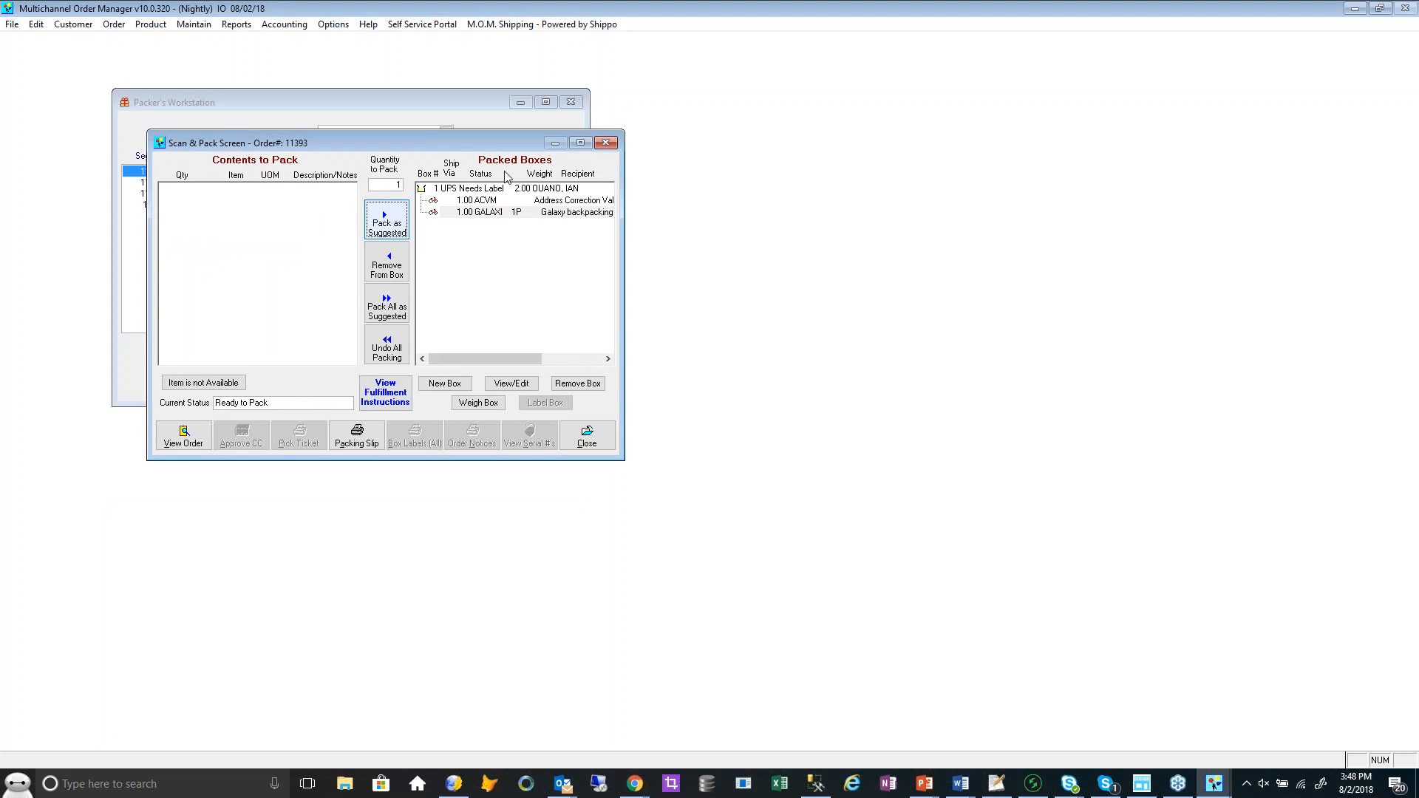
Generate the packing slip with its integrated shipping label, preview it, and close the order's Scan & Pack screen
click(365, 444)
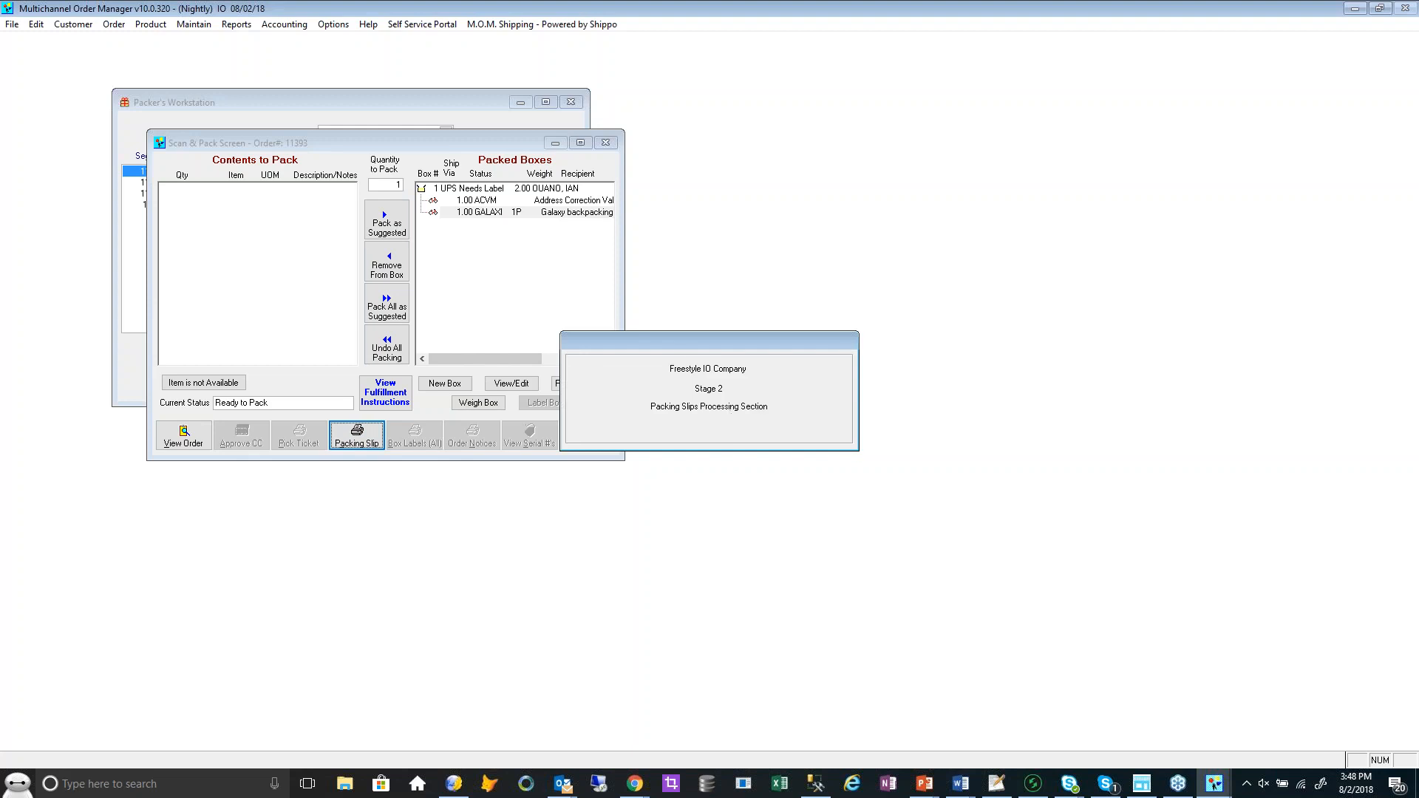
click(688, 438)
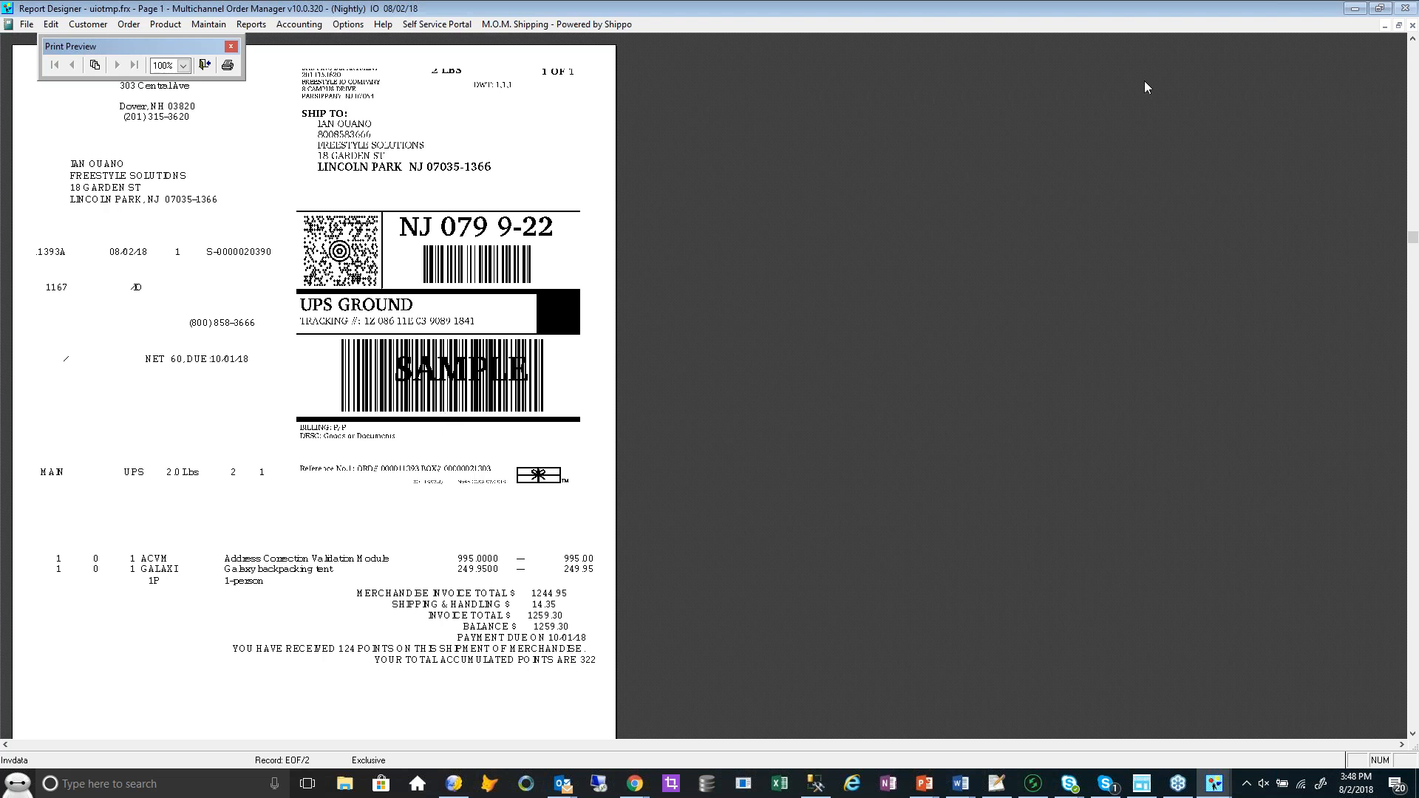
click(1411, 25)
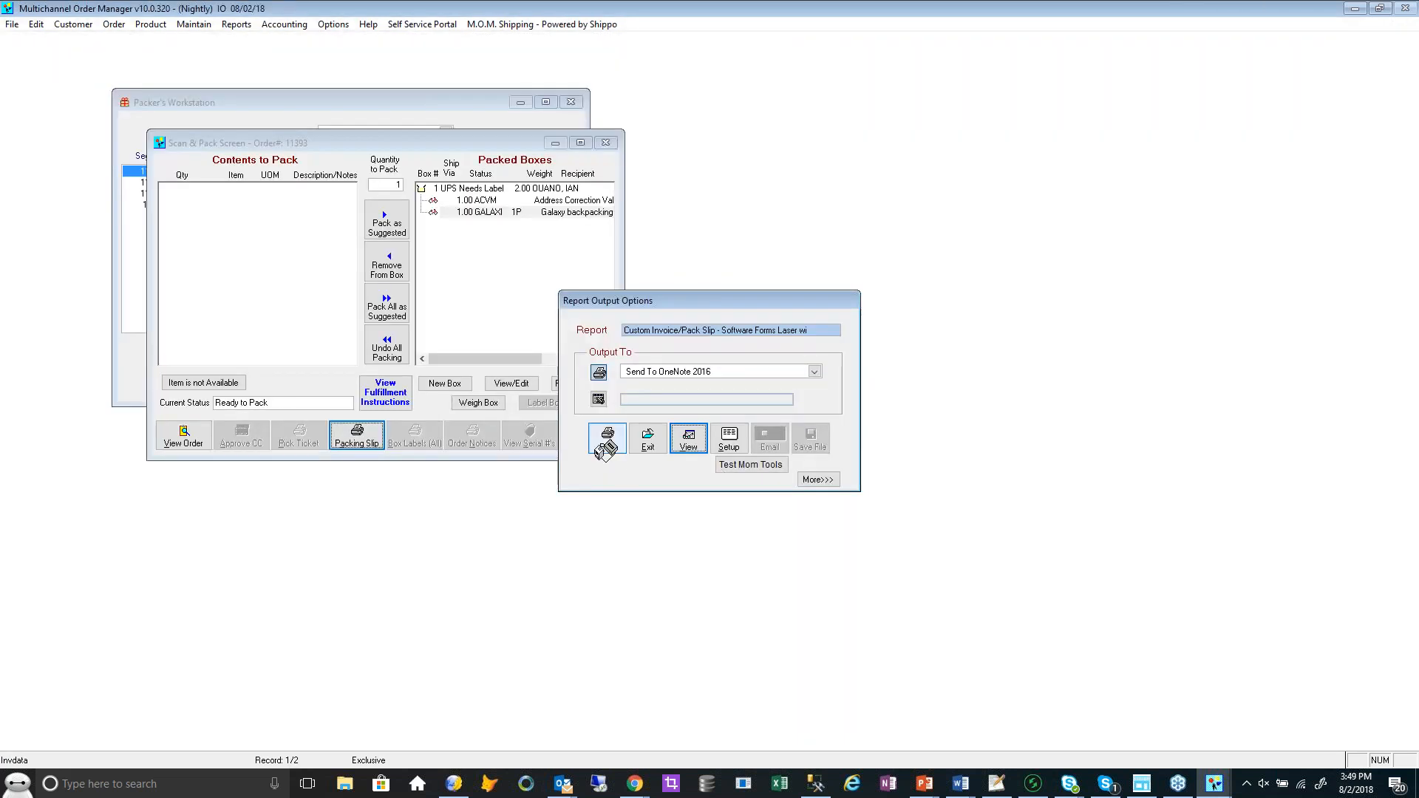
click(648, 442)
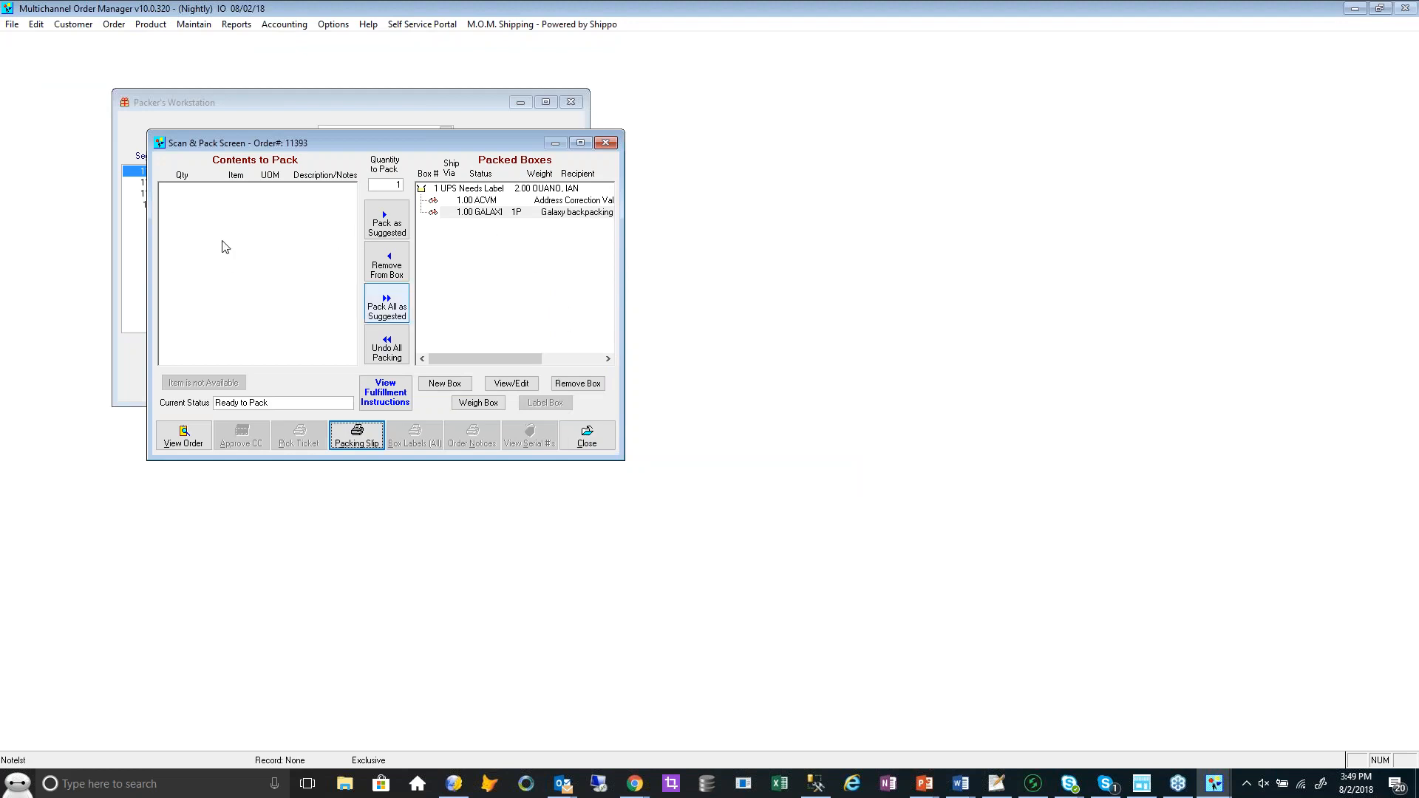
click(608, 447)
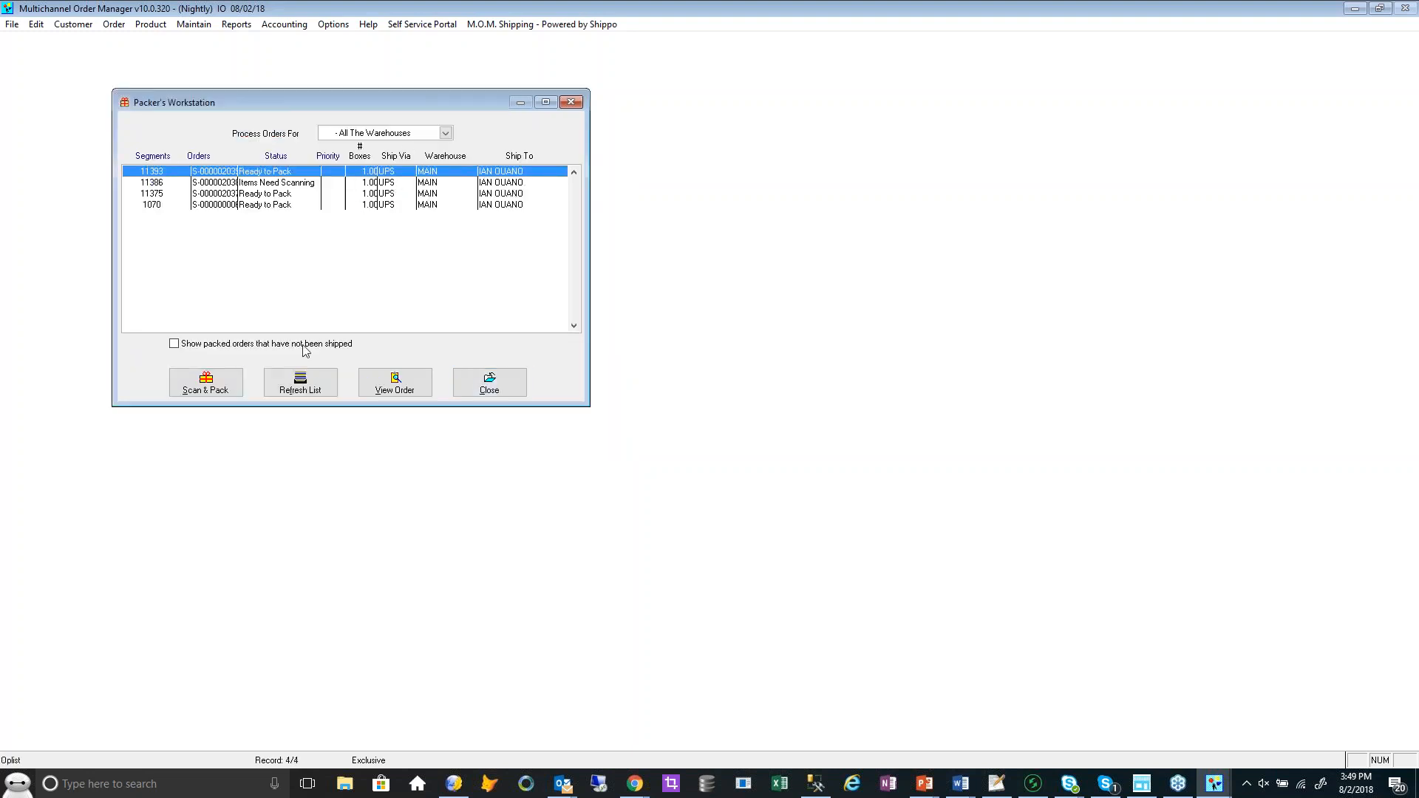
Open the second listed order for Scan & Pack and pack all its items as suggested
click(250, 182)
click(219, 383)
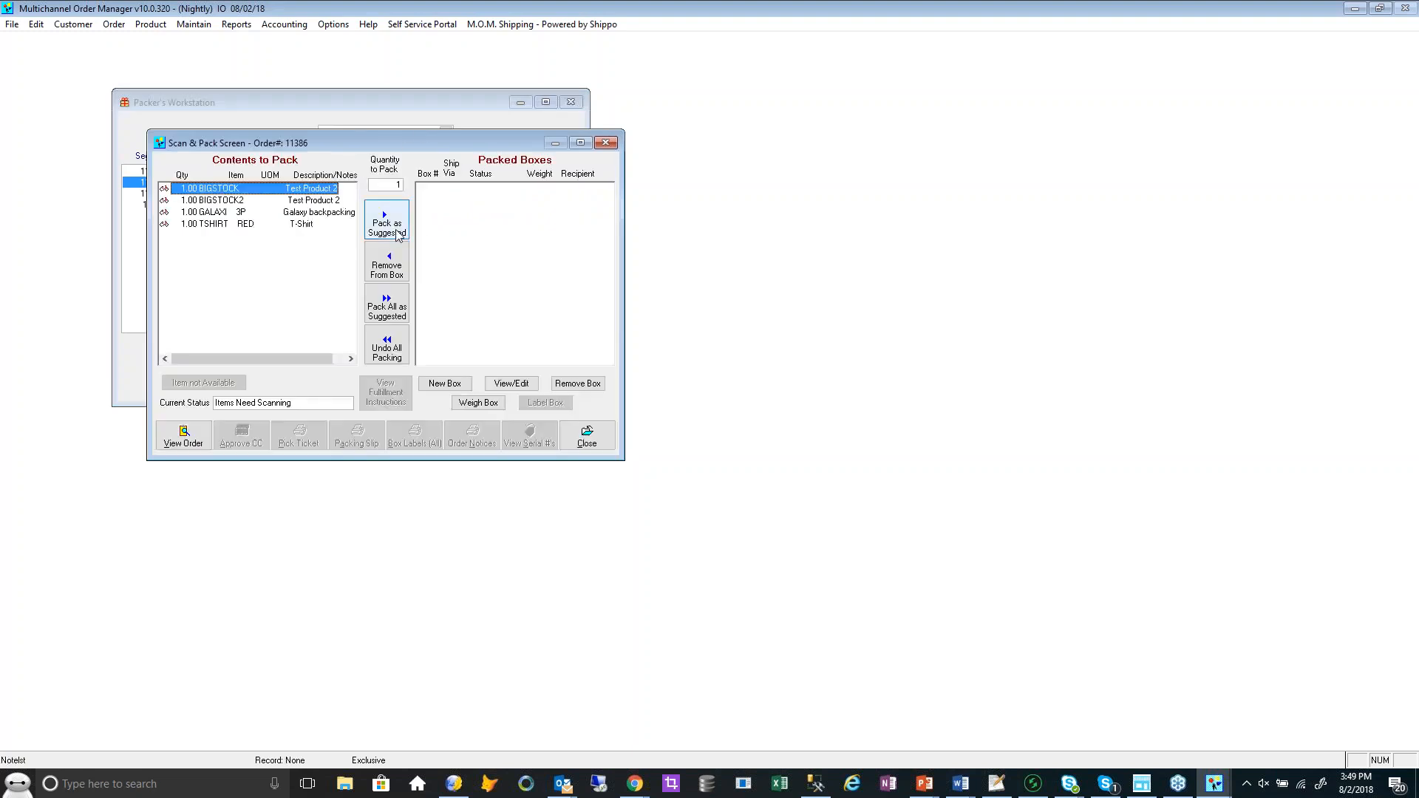
click(387, 297)
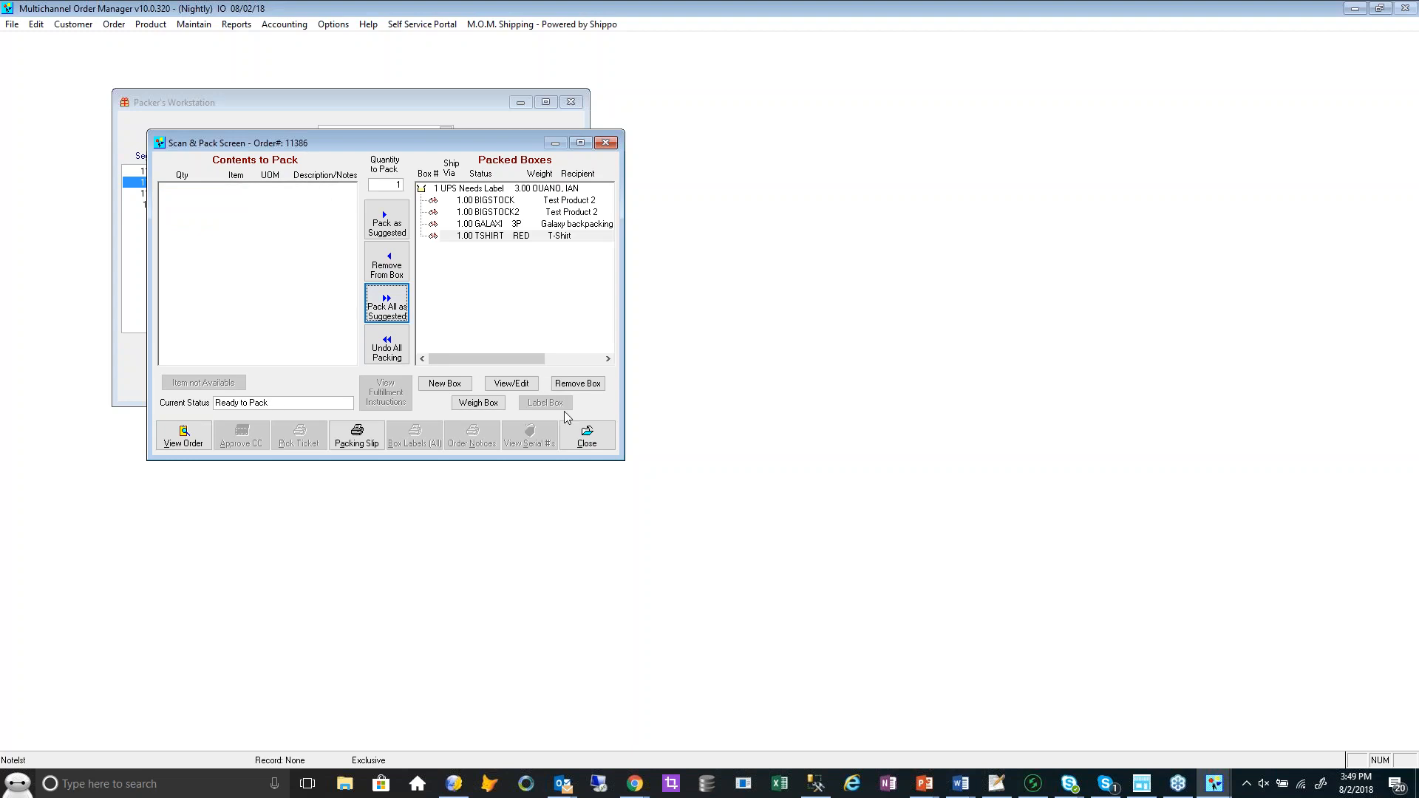
Split the packed order by moving GALAXI 3P into a second box and BIGSTOCK2 into a third, and close the Scan & Pack screen
click(459, 387)
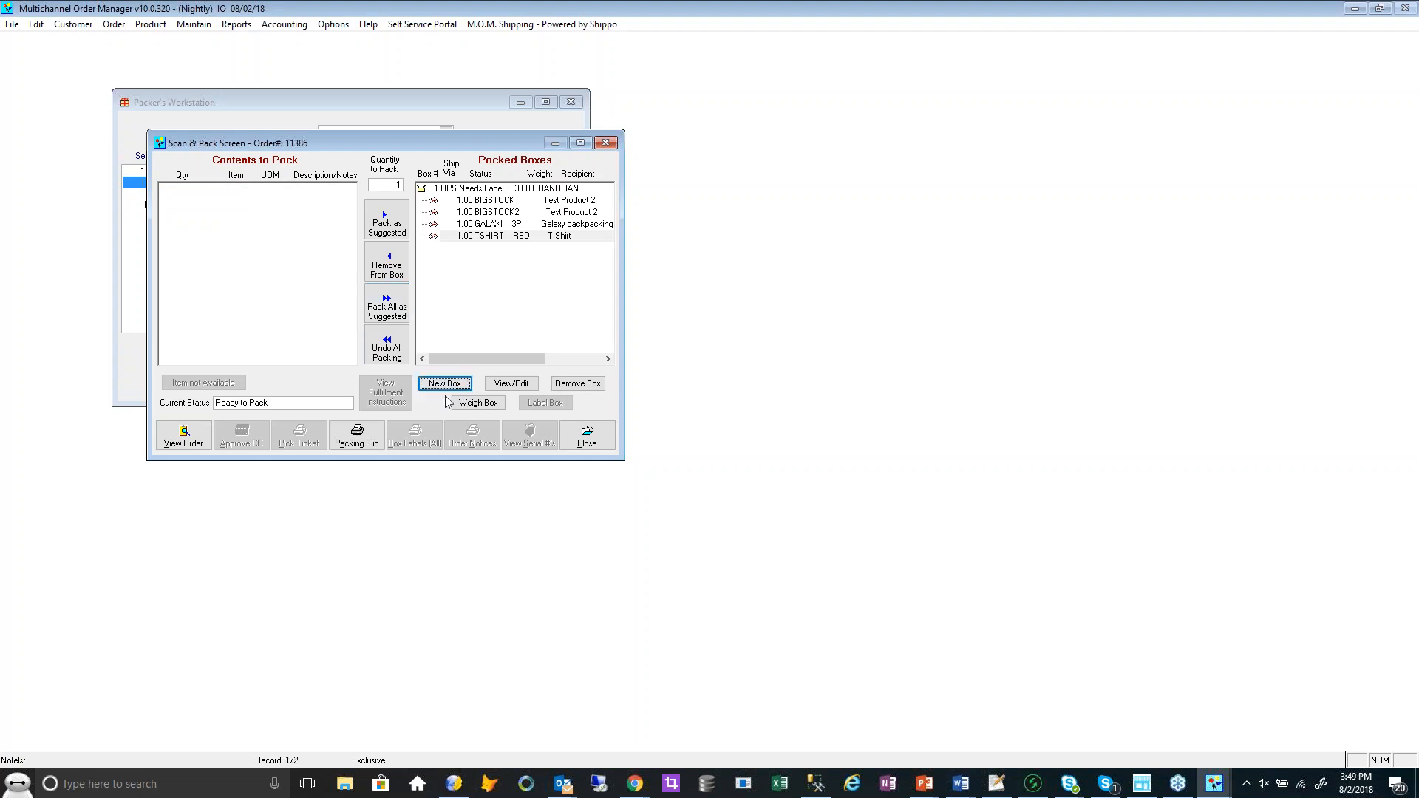
click(469, 259)
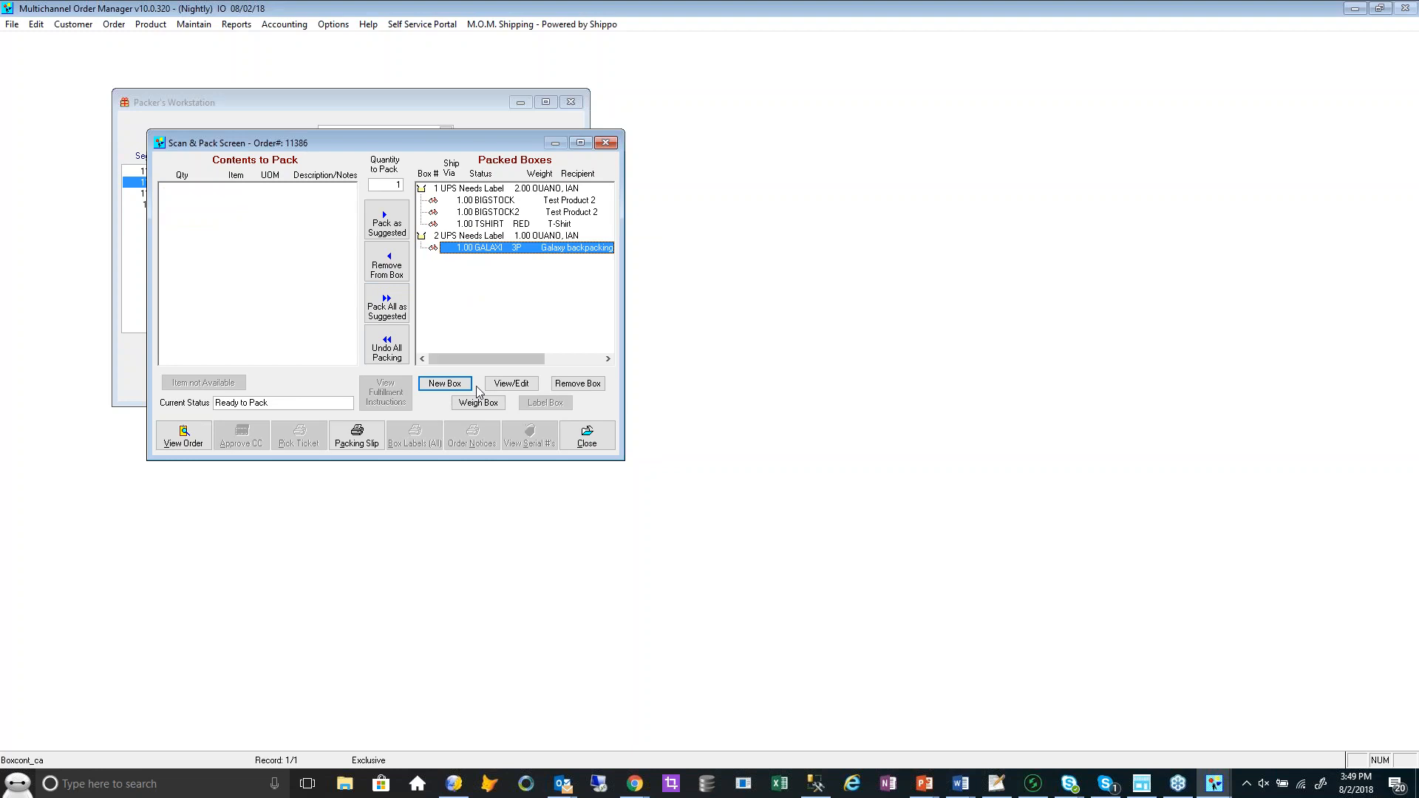
click(447, 380)
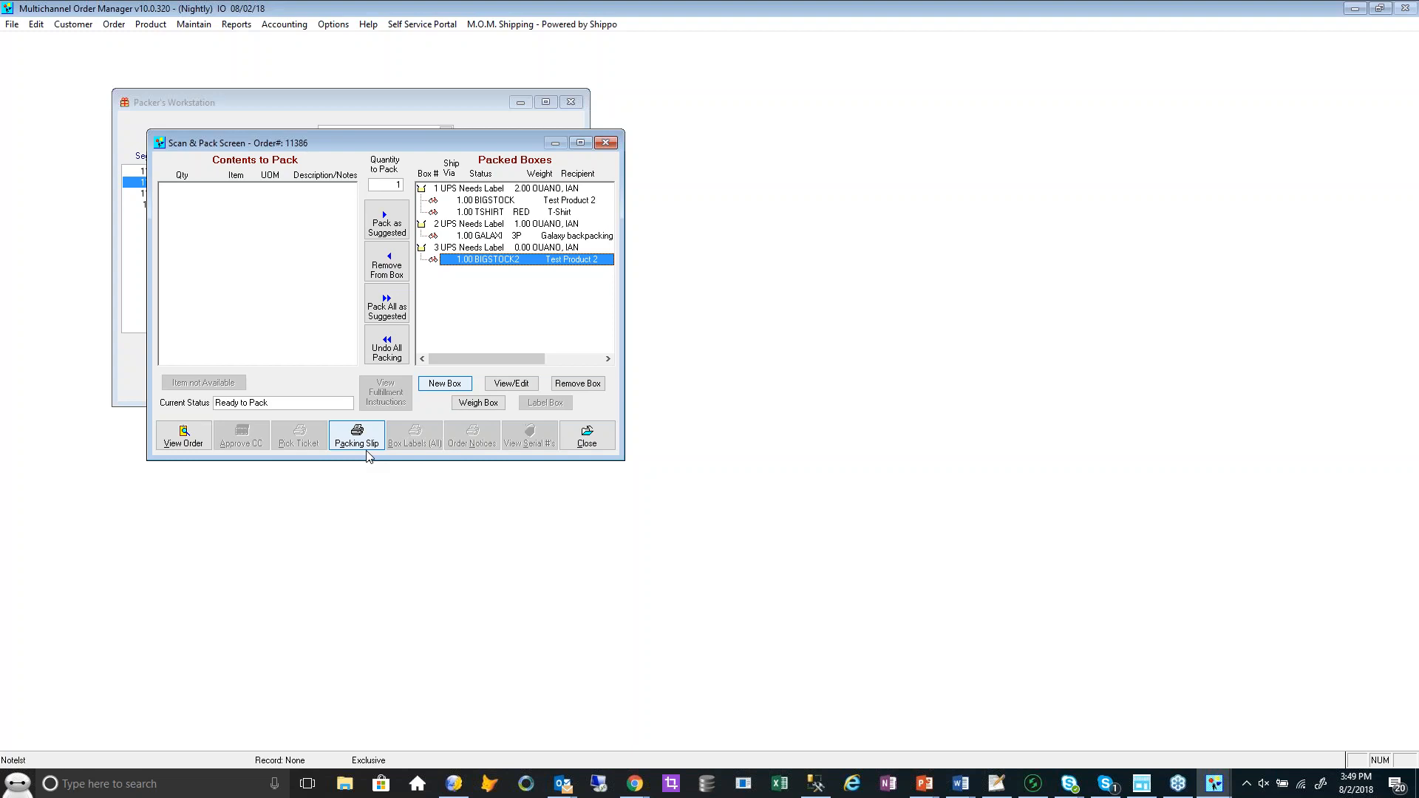
click(596, 445)
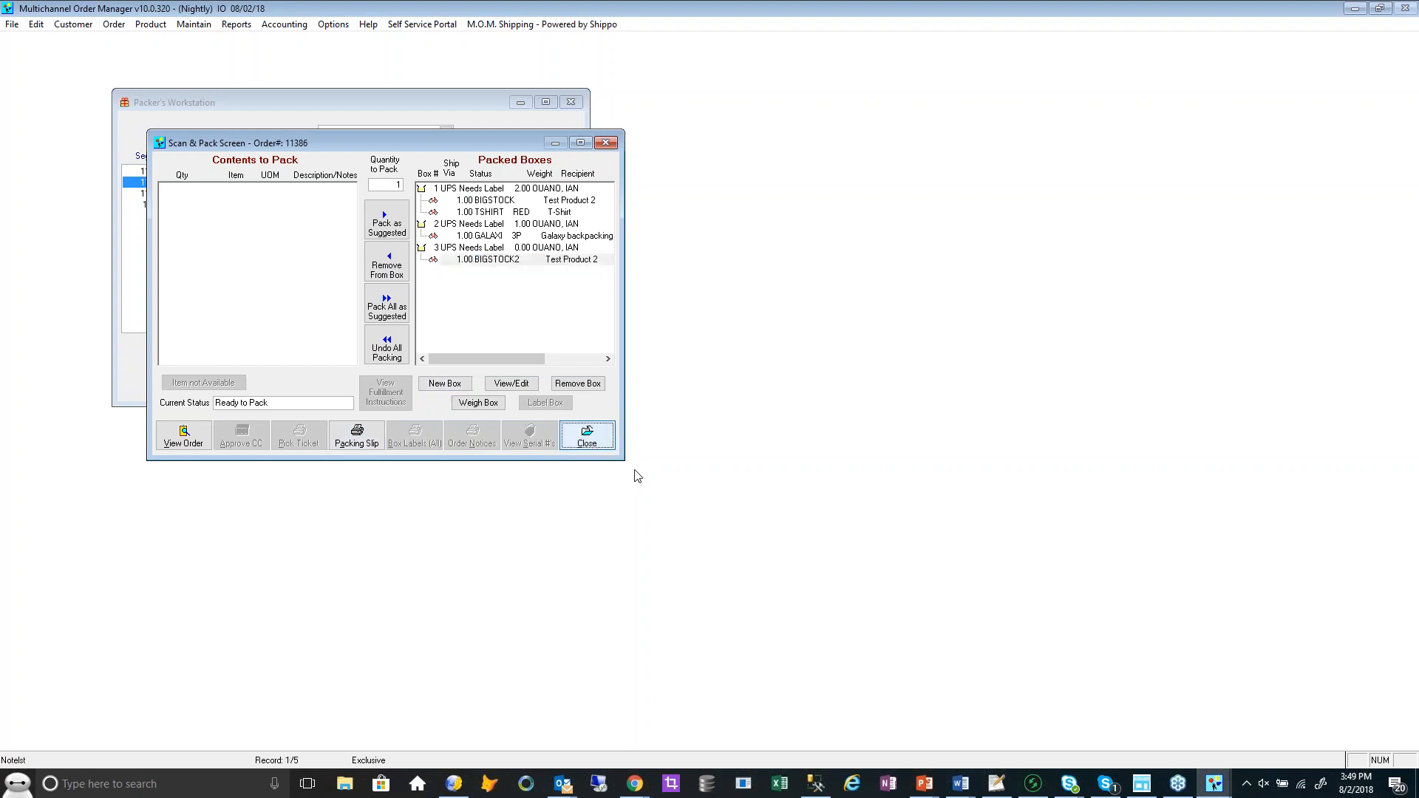
click(589, 445)
Close the Packer's Workstation, view the Order Processing stage selection for batch processing, and cancel it
click(508, 376)
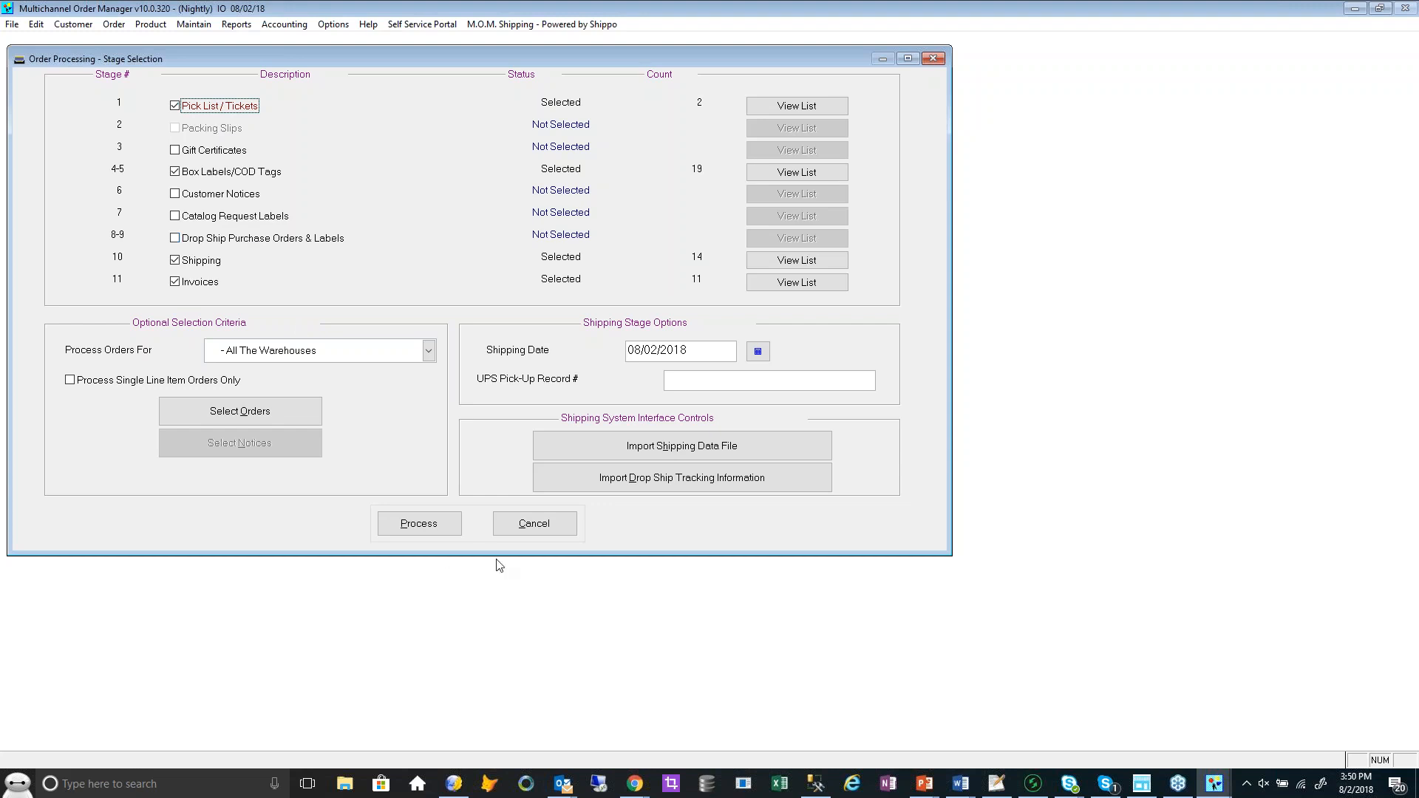
click(525, 531)
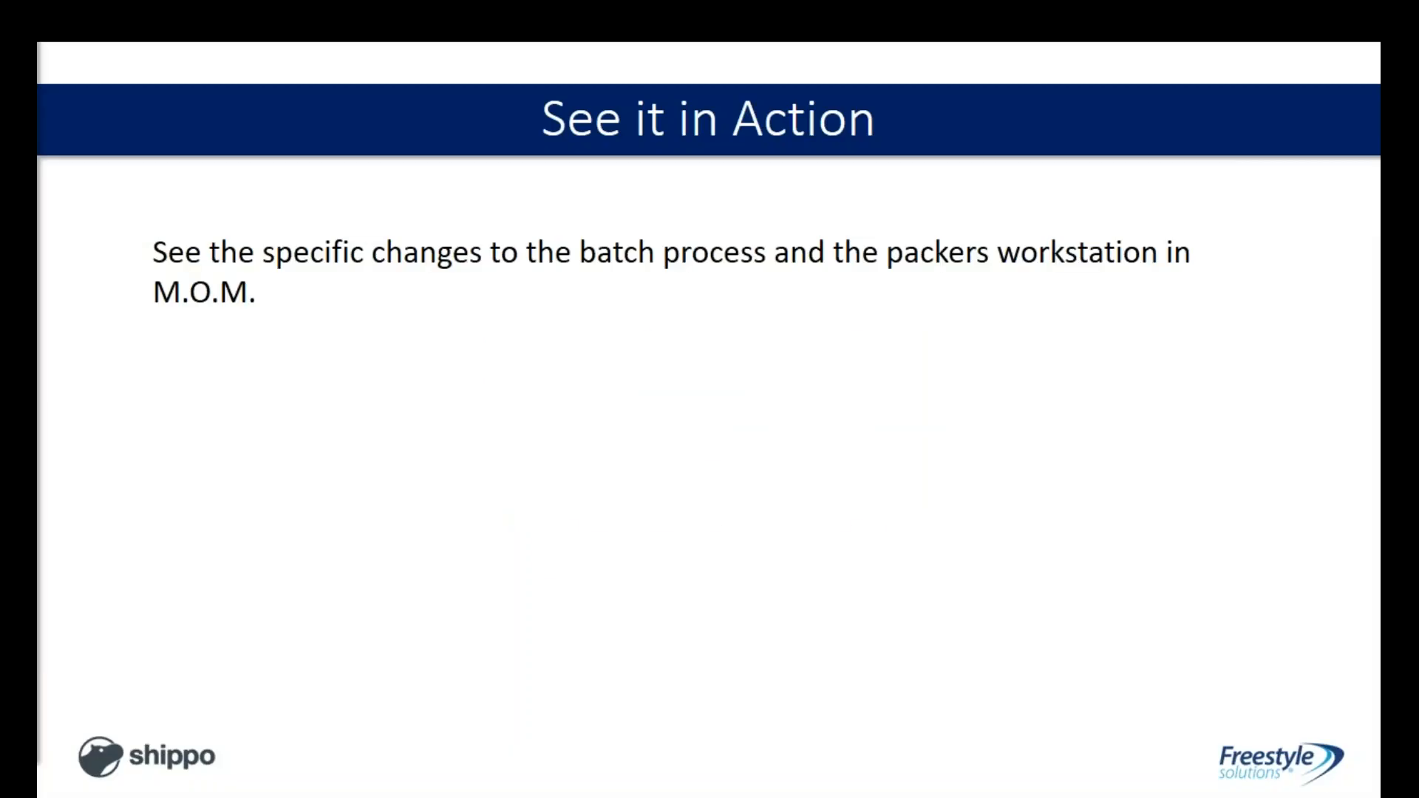
key(Right)
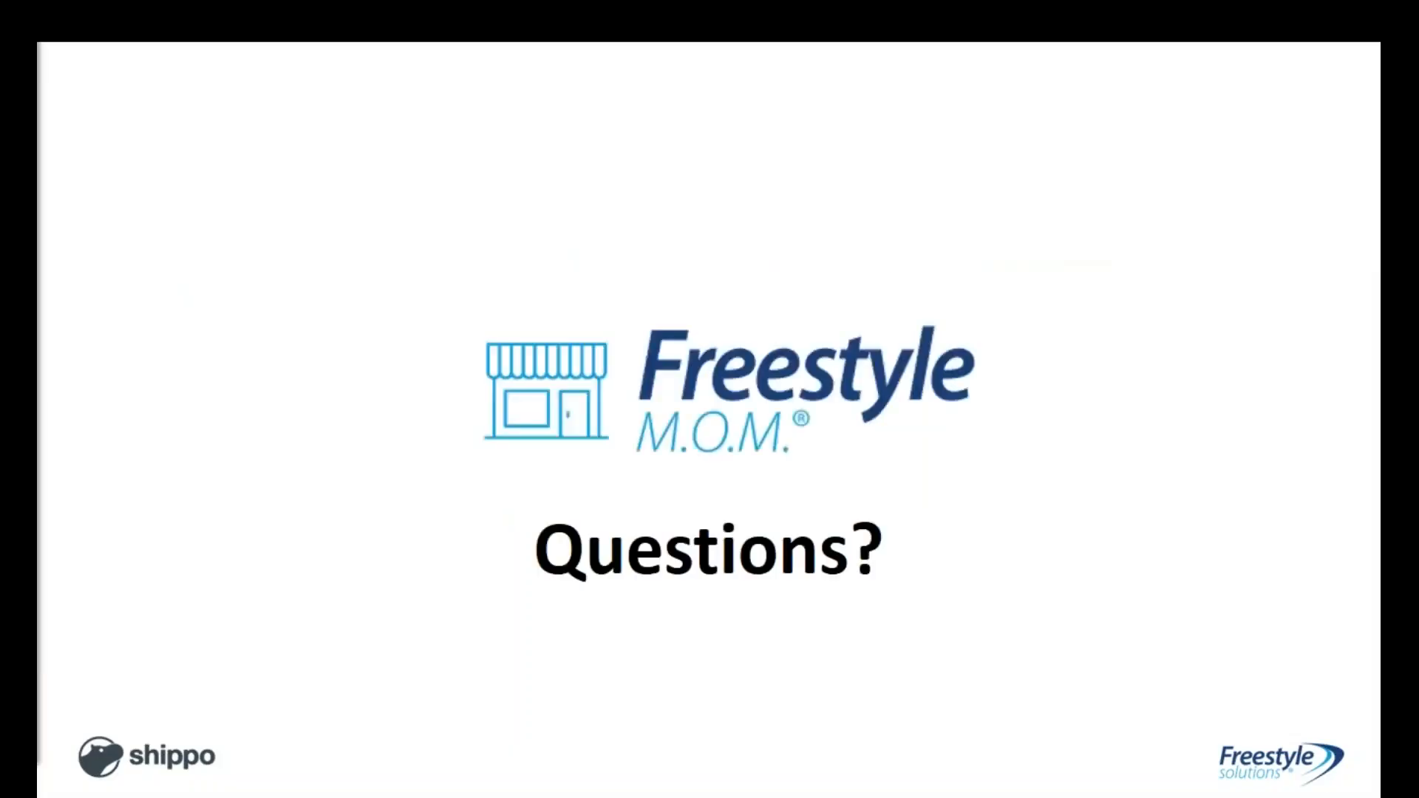